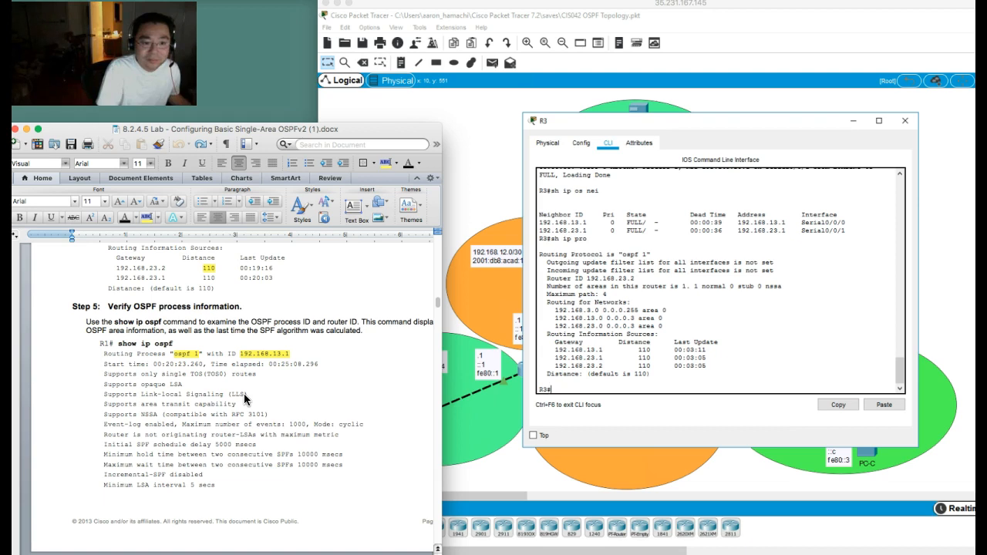
Step: Open R1's command line and run "sh ip os" to show its OSPF process information
{"action": "scroll", "coordinate": [244, 399], "scroll_direction": "down", "scroll_amount": 1}
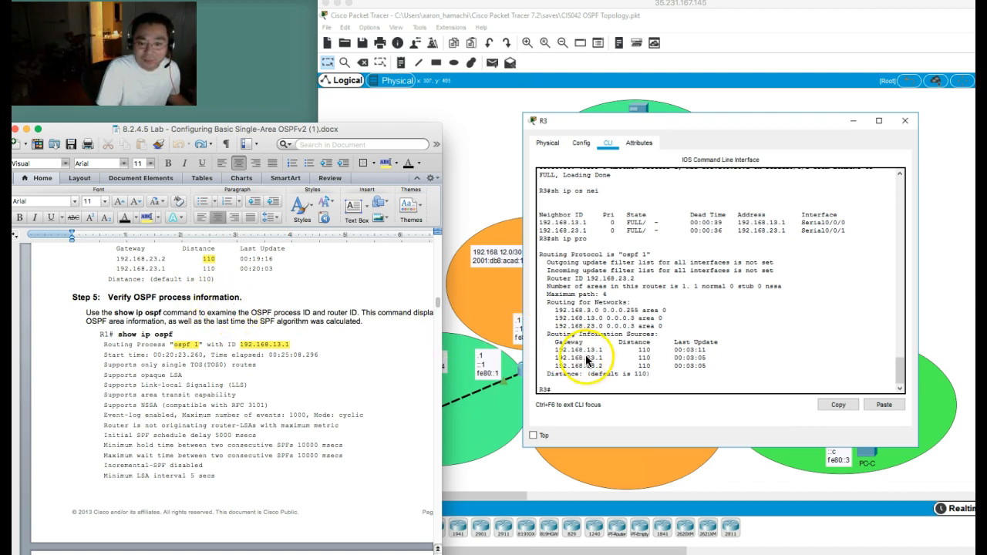
{"action": "left_click", "coordinate": [468, 147]}
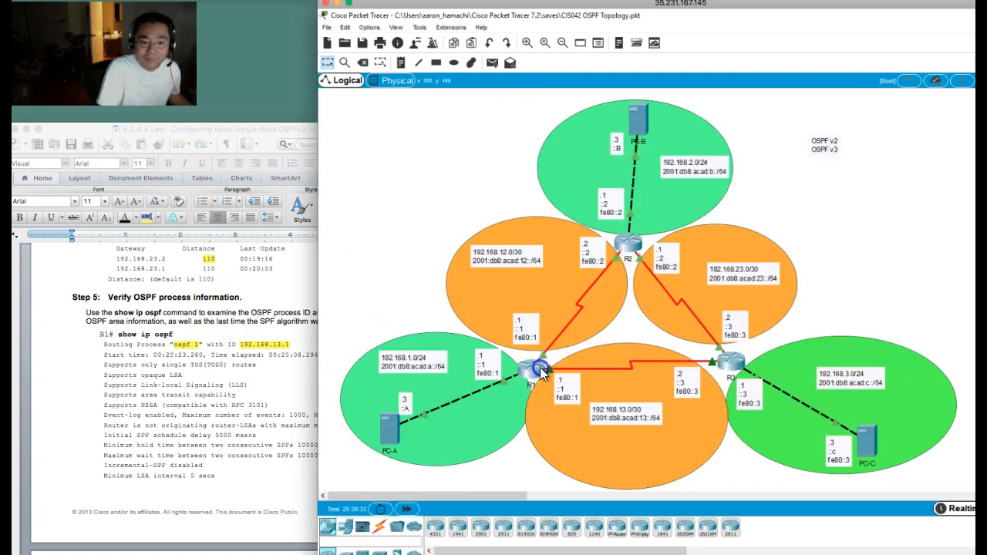
{"action": "left_click", "coordinate": [541, 368]}
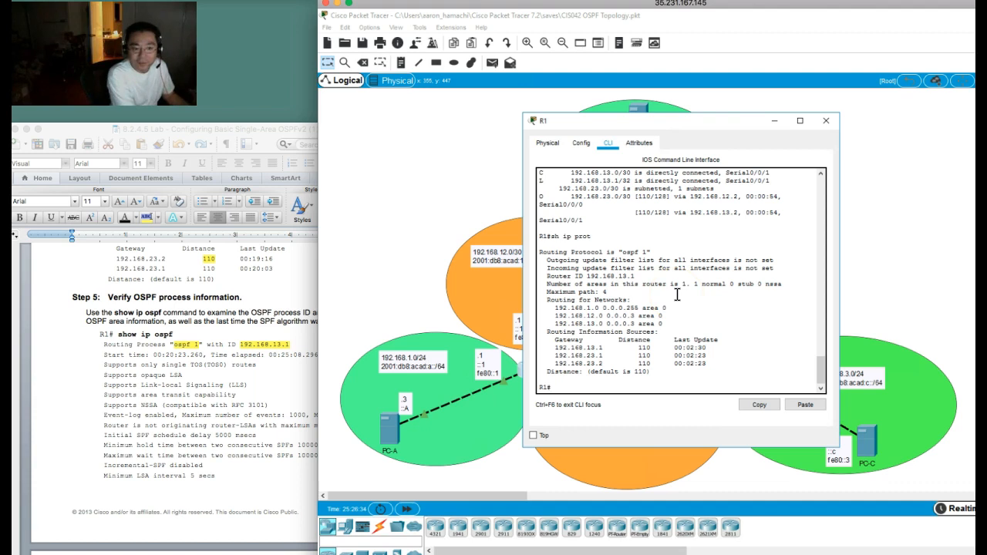
{"action": "type", "text": "sh ip os"}
{"action": "key", "text": "Return"}
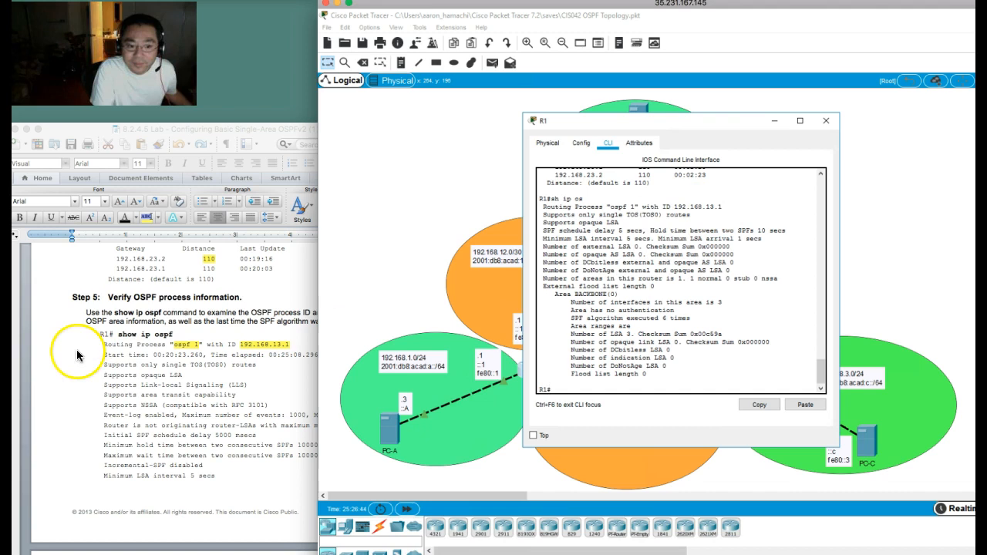
Step: Compare R1's OSPF process output with the lab document's Step 5 sample, highlighting the Area BACKBONE(0) and SPF algorithm lines
{"action": "left_click", "coordinate": [117, 370]}
{"action": "scroll", "coordinate": [116, 370], "scroll_direction": "down", "scroll_amount": 10}
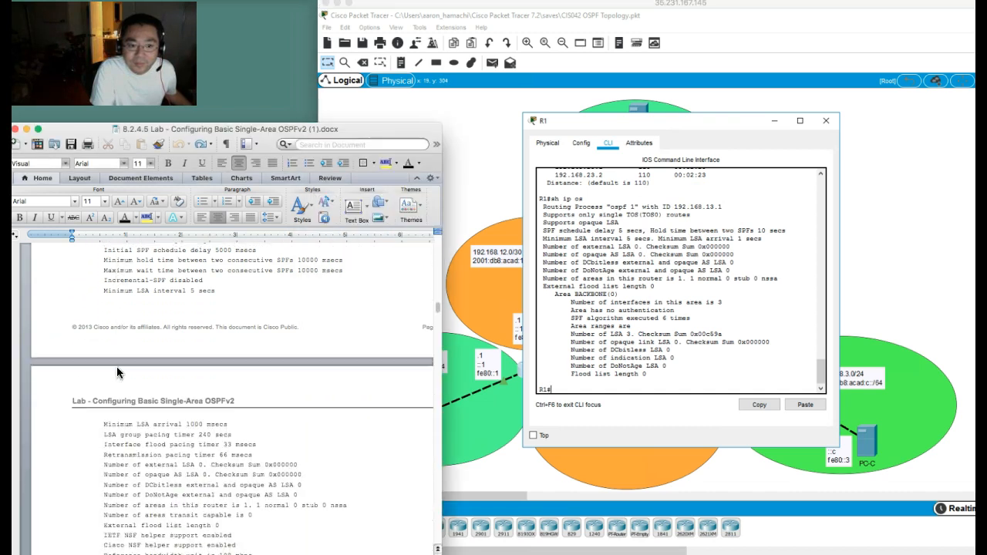
{"action": "scroll", "coordinate": [117, 370], "scroll_direction": "down", "scroll_amount": 2}
{"action": "left_click", "coordinate": [691, 376]}
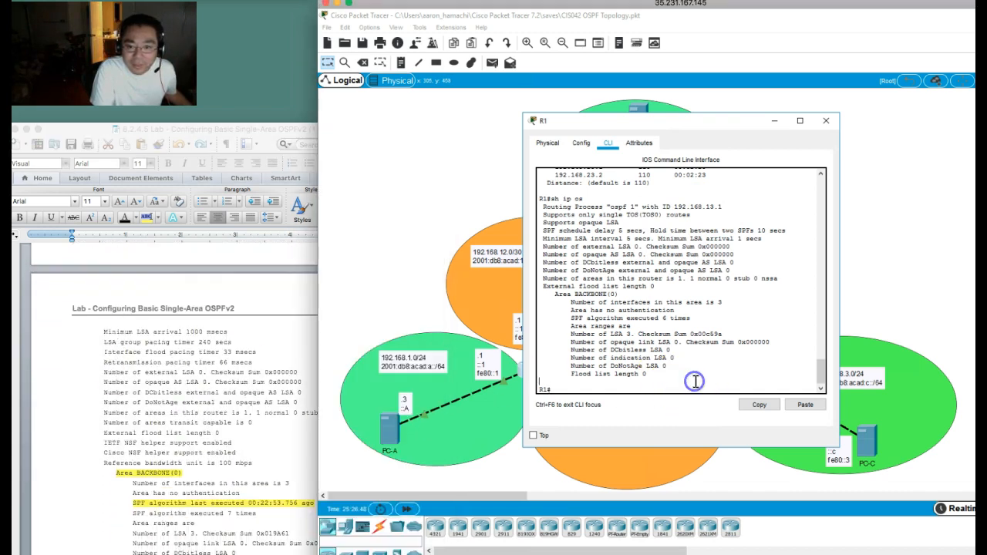
{"action": "left_click_drag", "start_coordinate": [554, 294], "coordinate": [622, 295]}
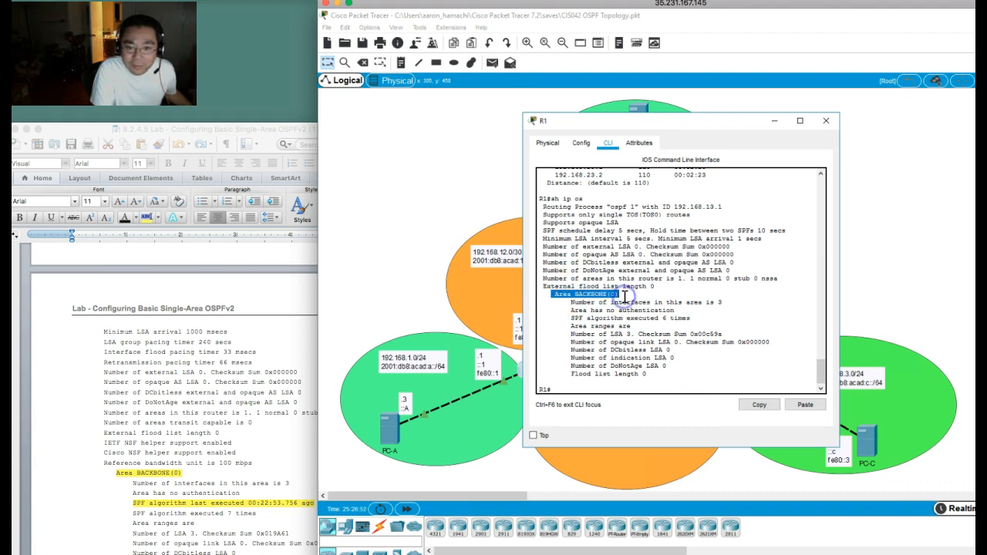
{"action": "left_click_drag", "start_coordinate": [572, 318], "coordinate": [659, 317]}
{"action": "left_click", "coordinate": [231, 385]}
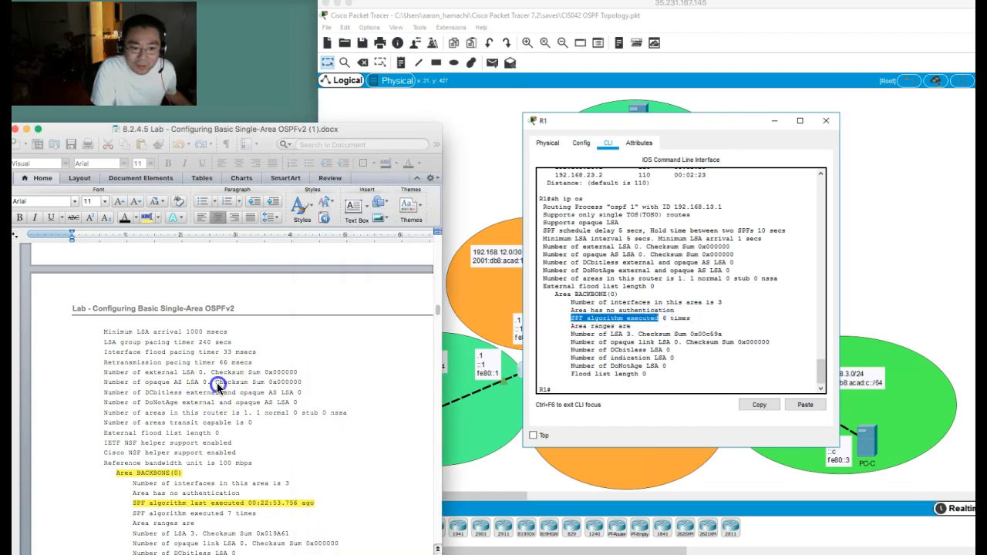
{"action": "scroll", "coordinate": [274, 396], "scroll_direction": "down", "scroll_amount": 1}
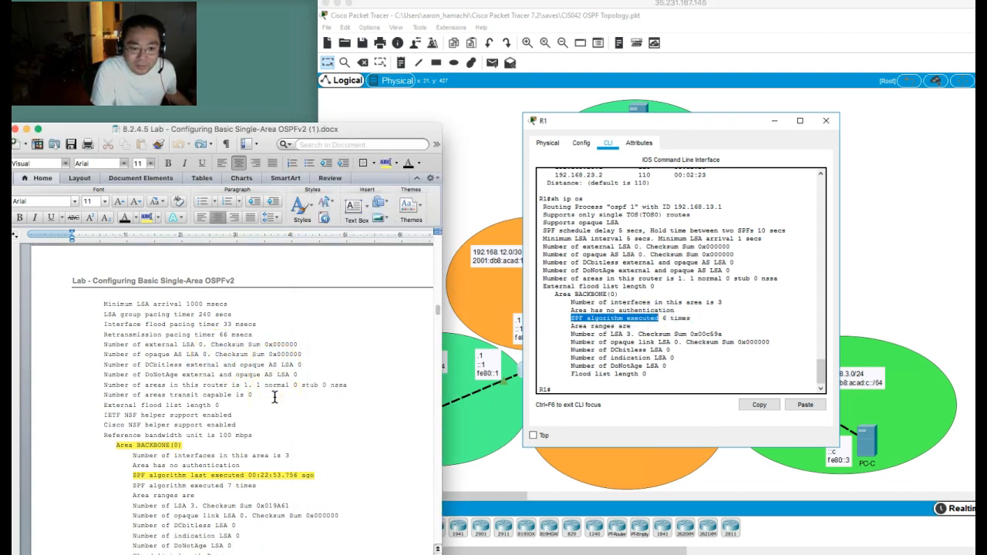
{"action": "left_click", "coordinate": [666, 345]}
{"action": "left_click", "coordinate": [694, 319]}
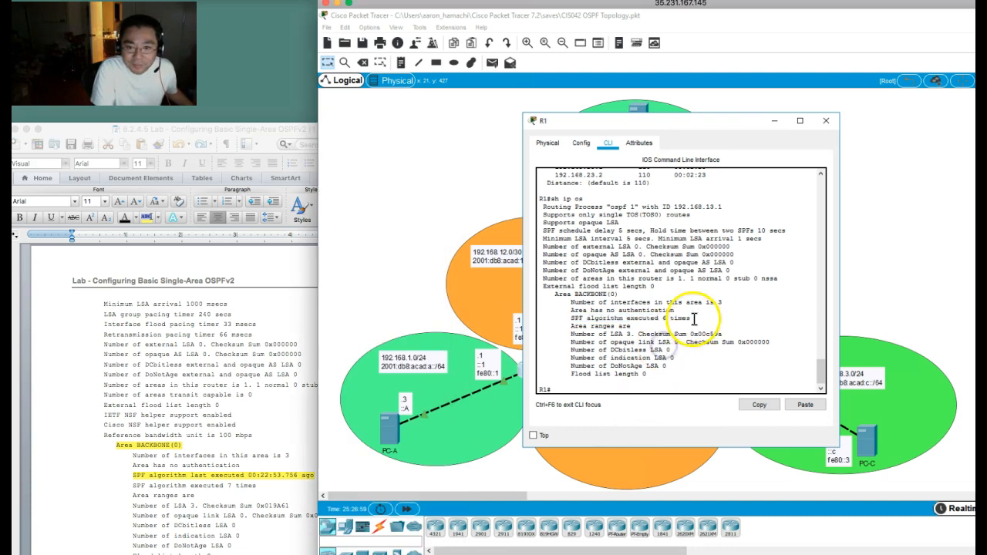
Step: Try to show the Step 6 interface summary on R1 with "sh ip os int br", "sh ip os int brief" and "sh ip ospf int brief"
{"action": "left_click", "coordinate": [258, 367]}
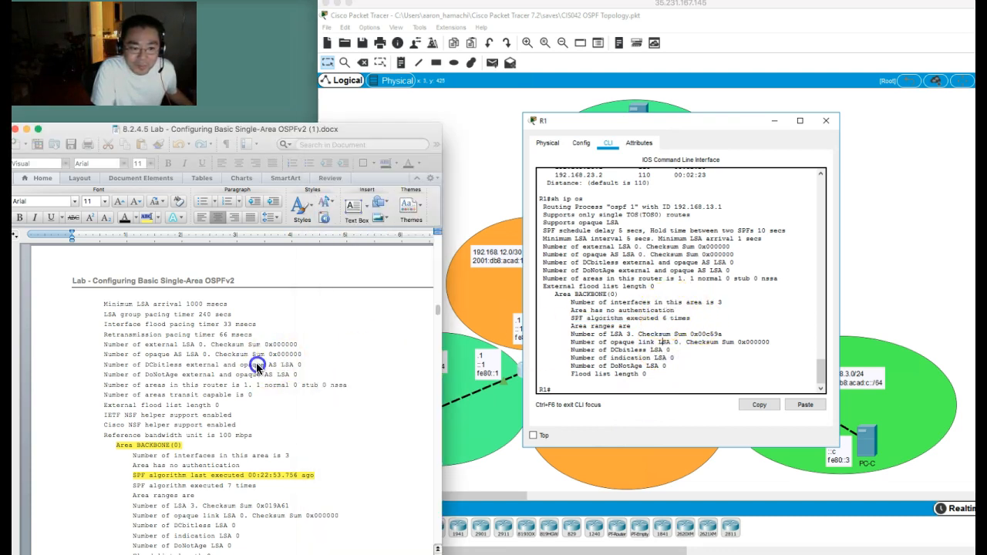
{"action": "scroll", "coordinate": [258, 368], "scroll_direction": "down", "scroll_amount": 6}
{"action": "scroll", "coordinate": [256, 363], "scroll_direction": "down", "scroll_amount": 3}
{"action": "left_click", "coordinate": [128, 305]}
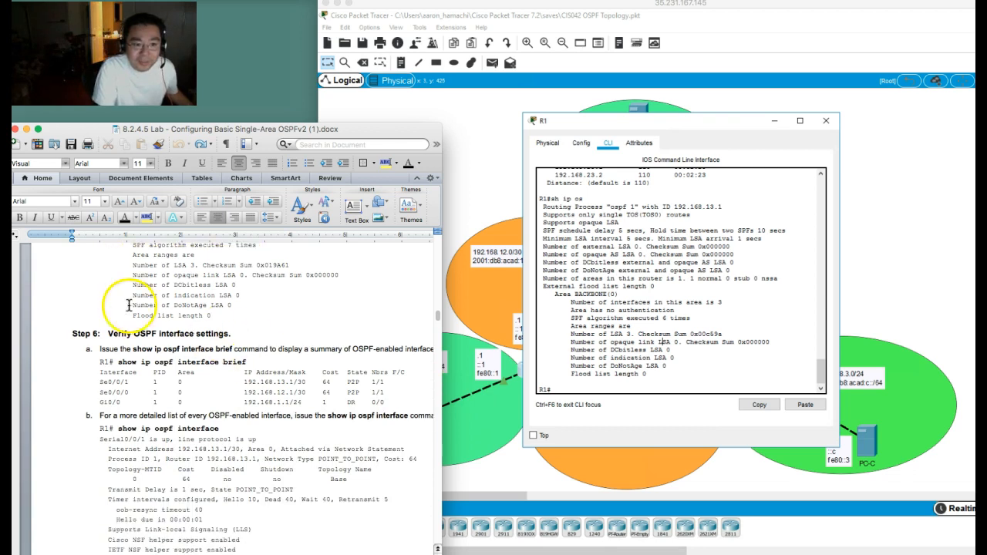
{"action": "left_click", "coordinate": [596, 335]}
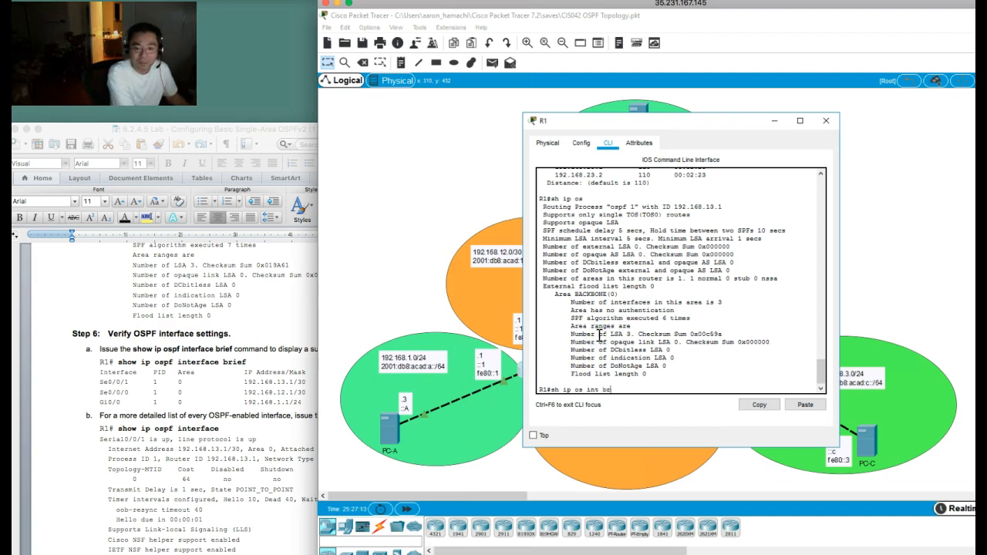
{"action": "key", "text": "Return"}
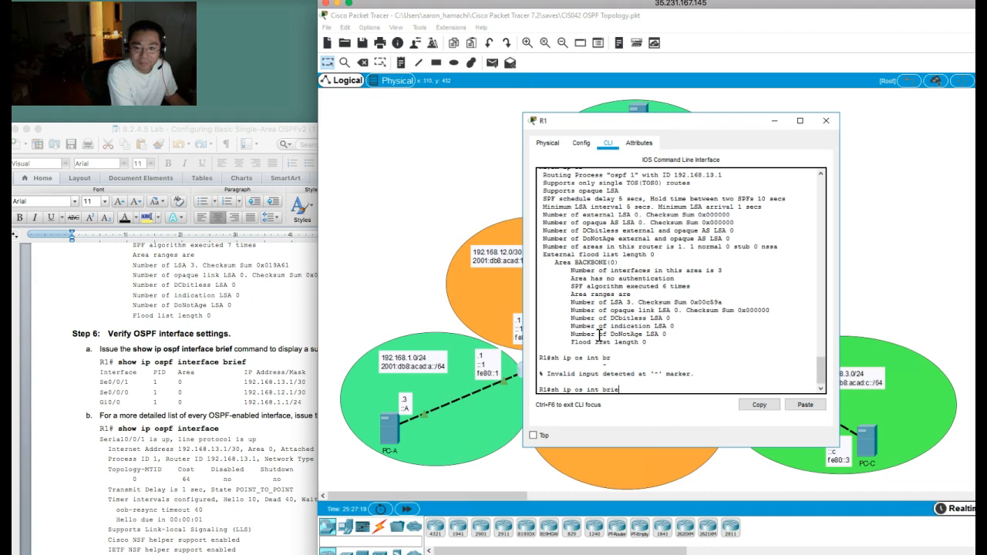
{"action": "type", "text": "f"}
{"action": "key", "text": "Return"}
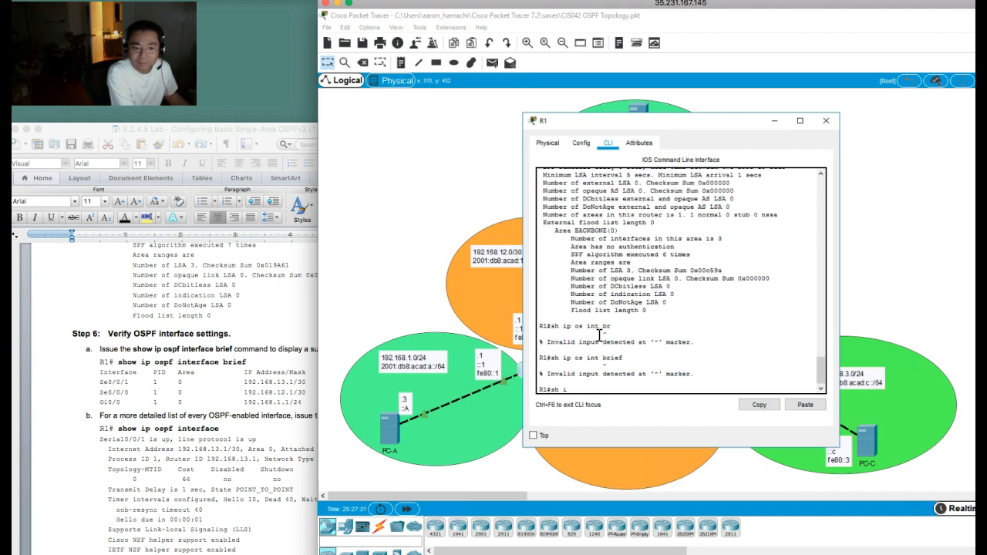
{"action": "type", "text": "sh ip ospf int brief"}
{"action": "key", "text": "Return"}
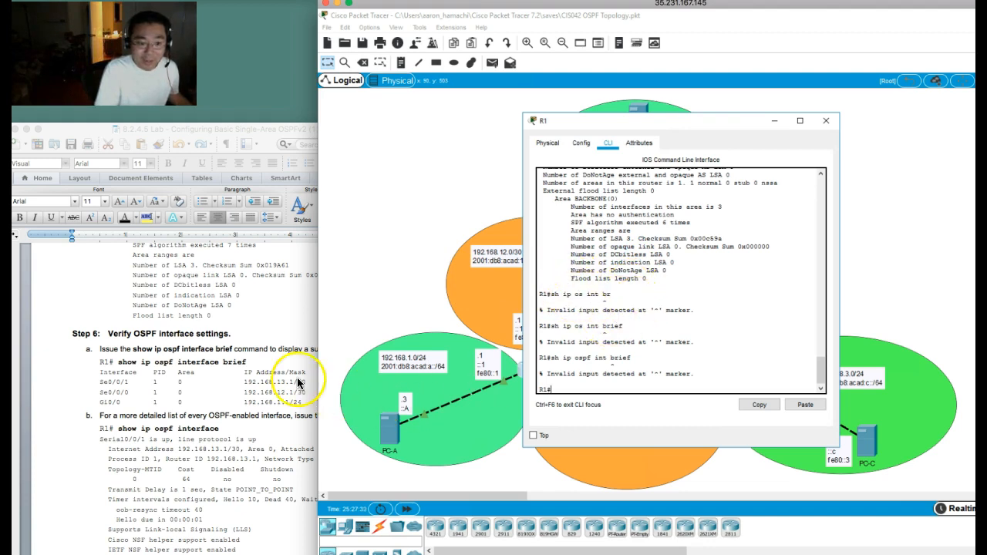
Step: Reread Step 6 of the lab document and list R1's available options for "sh ip ospf" and "sh ip ospf interface"
{"action": "left_click", "coordinate": [279, 305]}
{"action": "scroll", "coordinate": [293, 330], "scroll_direction": "down", "scroll_amount": 2}
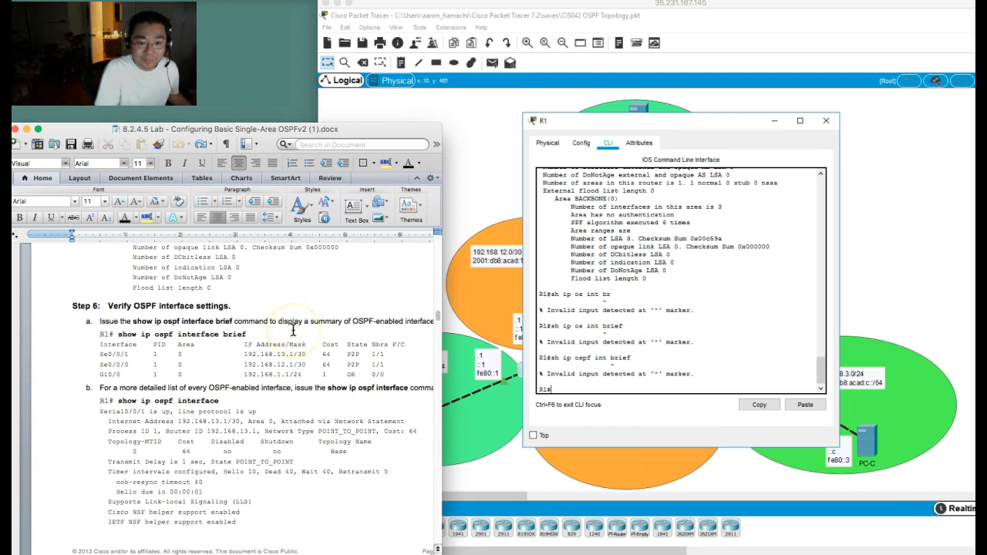
{"action": "scroll", "coordinate": [293, 330], "scroll_direction": "down", "scroll_amount": 2}
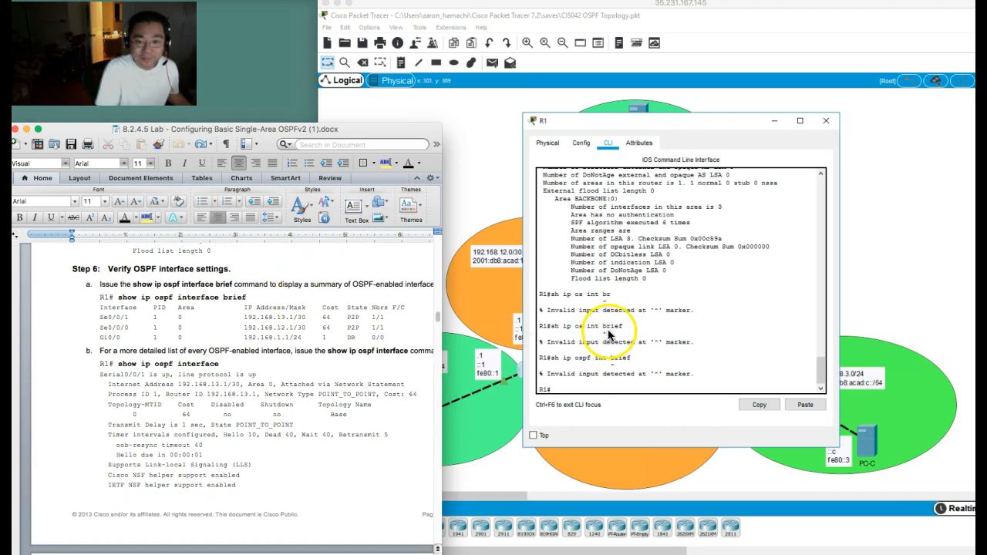
{"action": "left_click", "coordinate": [612, 328]}
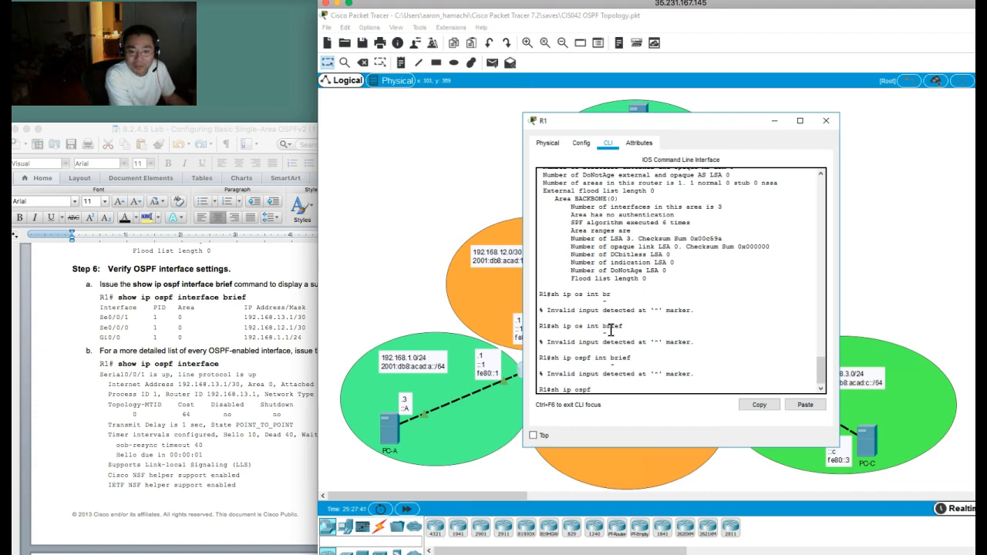
{"action": "type", "text": "?"}
{"action": "type", "text": " int"}
{"action": "key", "text": "Tab"}
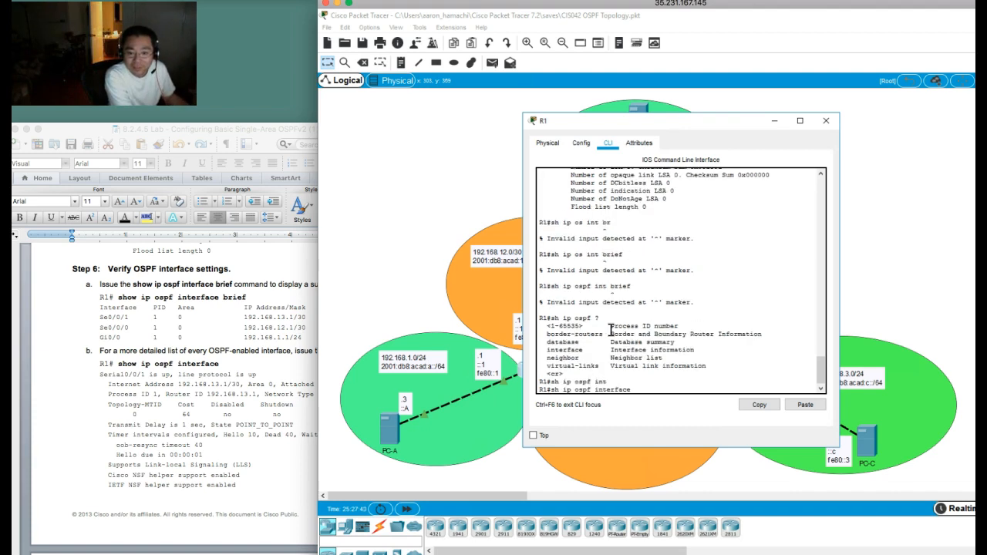
{"action": "type", "text": "?"}
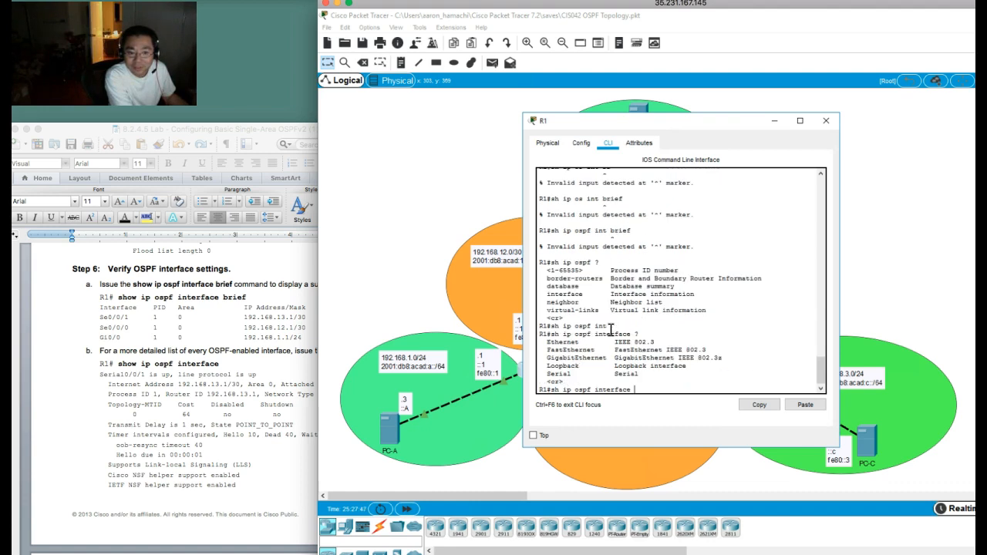
Step: Run "sh ip ospf interface" on R1 and widen the R1 window so the output lines fit
{"action": "key", "text": "Return"}
{"action": "left_click", "coordinate": [629, 395]}
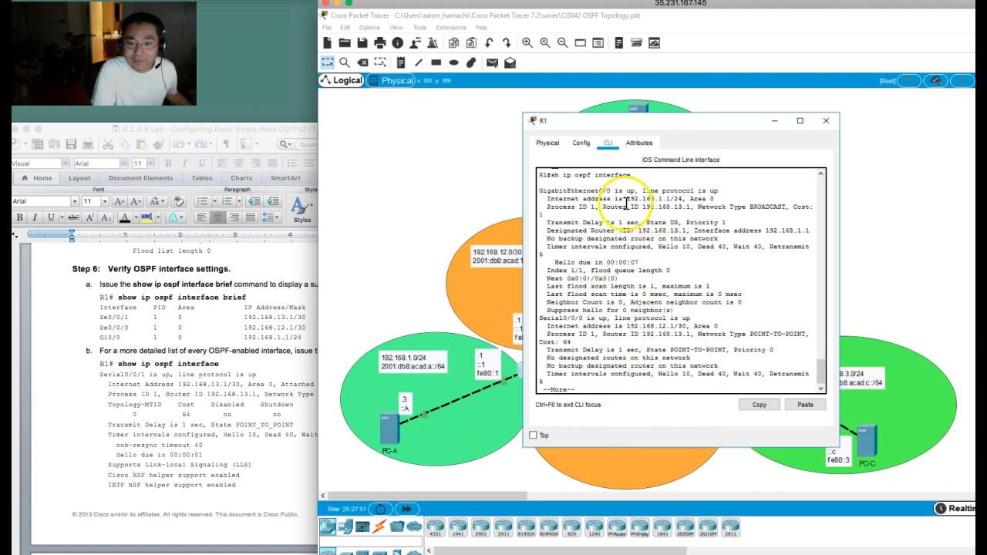
{"action": "left_click_drag", "start_coordinate": [521, 221], "coordinate": [423, 220]}
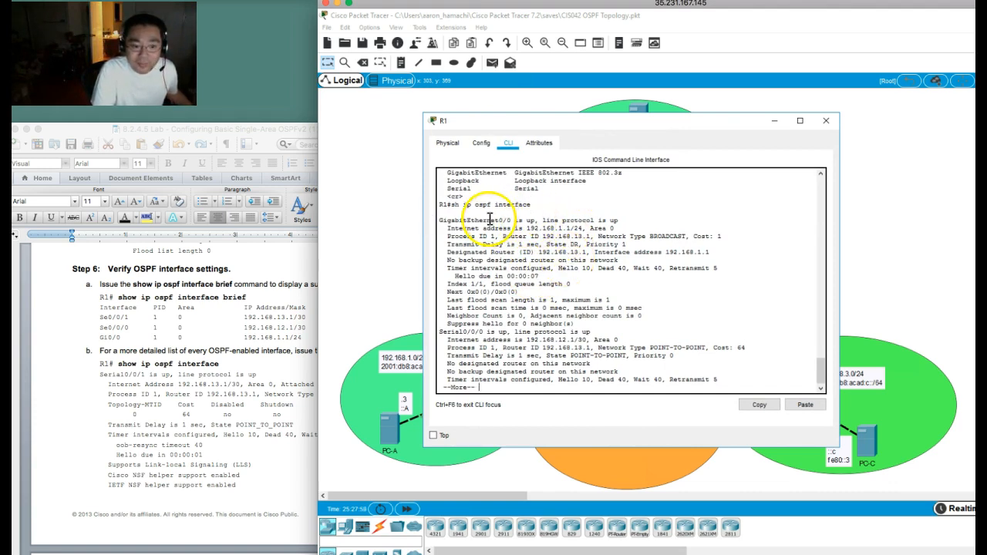
Step: Read ahead to Step 7 in the lab document and highlight the GigabitEthernet0/0 cost in R1's interface output
{"action": "left_click", "coordinate": [193, 478]}
{"action": "scroll", "coordinate": [189, 463], "scroll_direction": "down", "scroll_amount": 5}
{"action": "scroll", "coordinate": [189, 463], "scroll_direction": "down", "scroll_amount": 10}
{"action": "scroll", "coordinate": [187, 458], "scroll_direction": "down", "scroll_amount": 8}
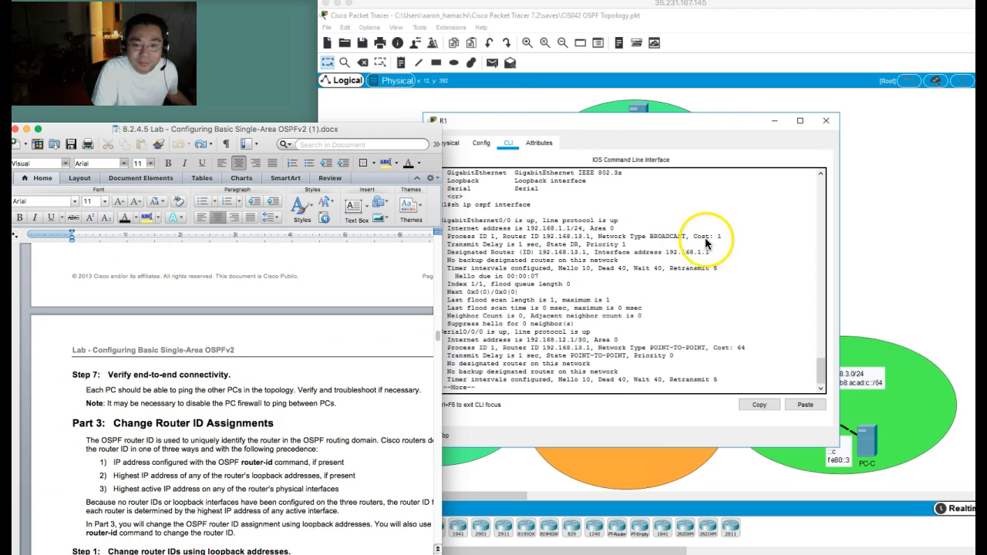
{"action": "left_click", "coordinate": [706, 243]}
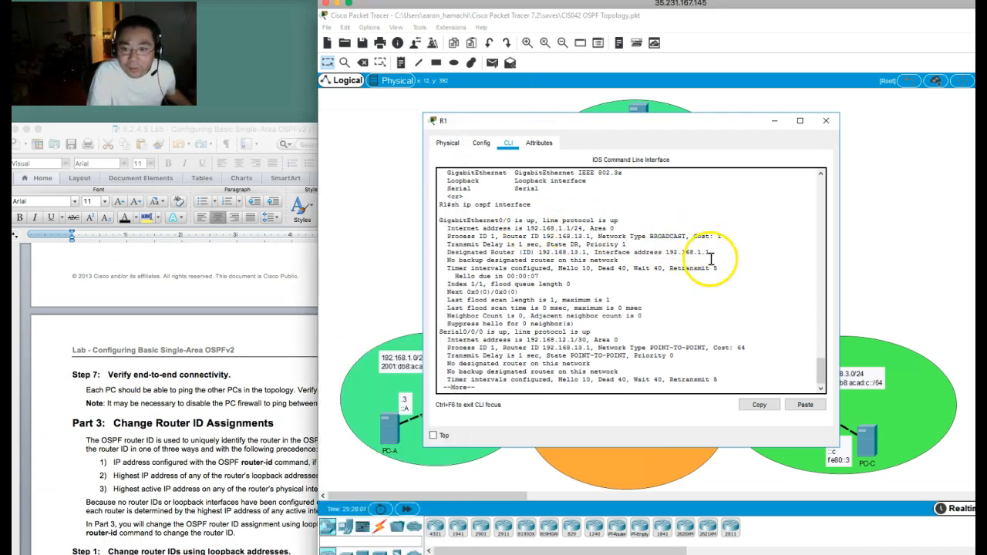
{"action": "left_click_drag", "start_coordinate": [692, 236], "coordinate": [723, 238]}
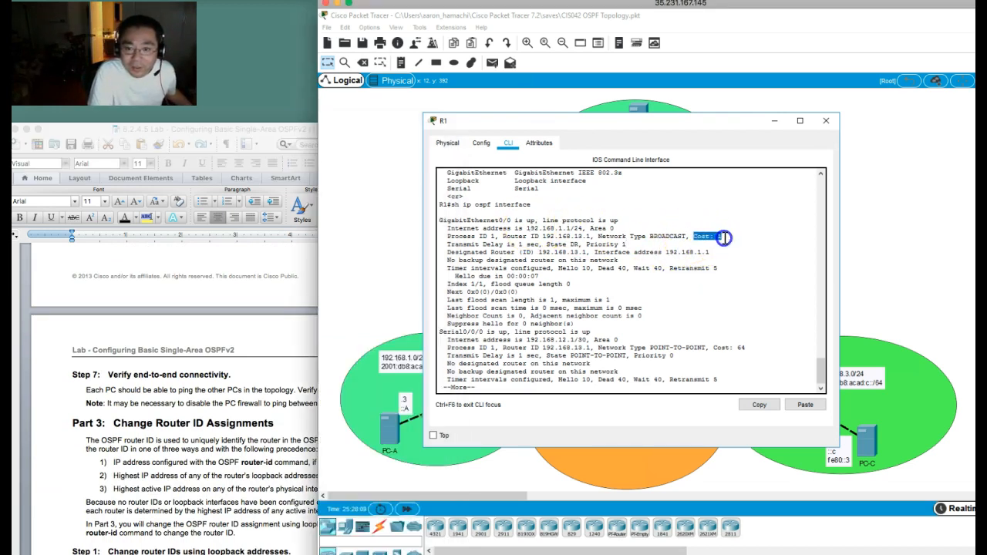
{"action": "left_click", "coordinate": [673, 282]}
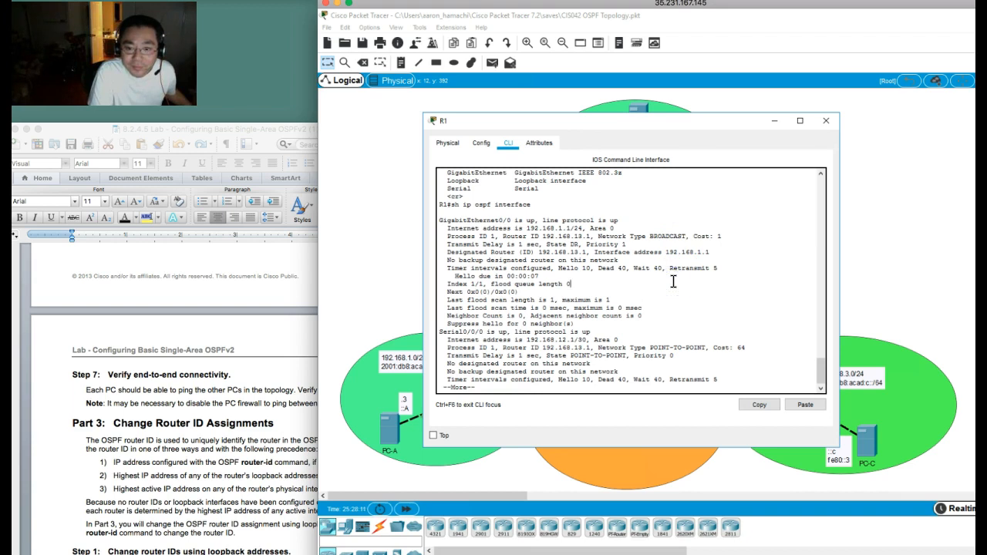
Step: Page through the rest of R1's interface output, highlighting the Serial0/0/1 address and cost, and return to the prompt
{"action": "key", "text": "space"}
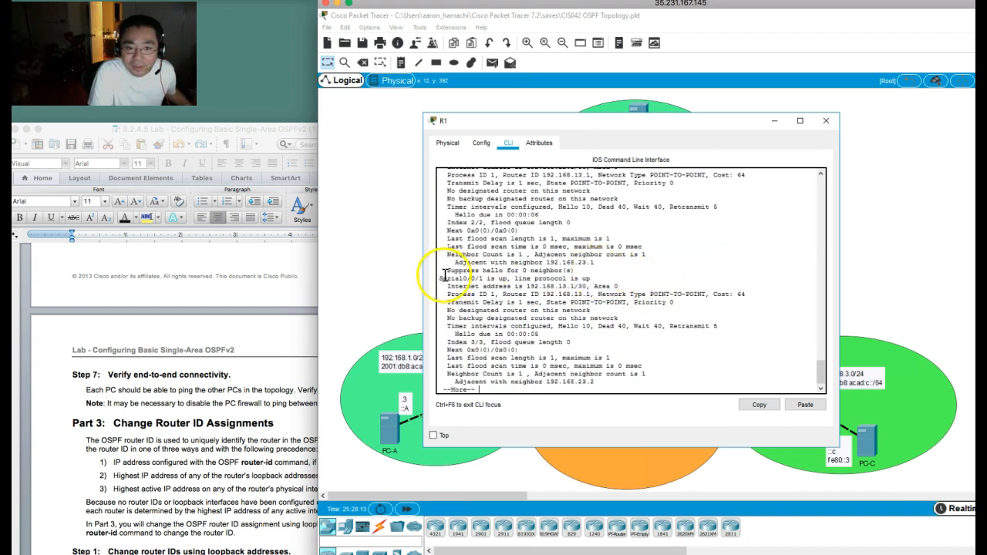
{"action": "left_click_drag", "start_coordinate": [441, 278], "coordinate": [571, 286]}
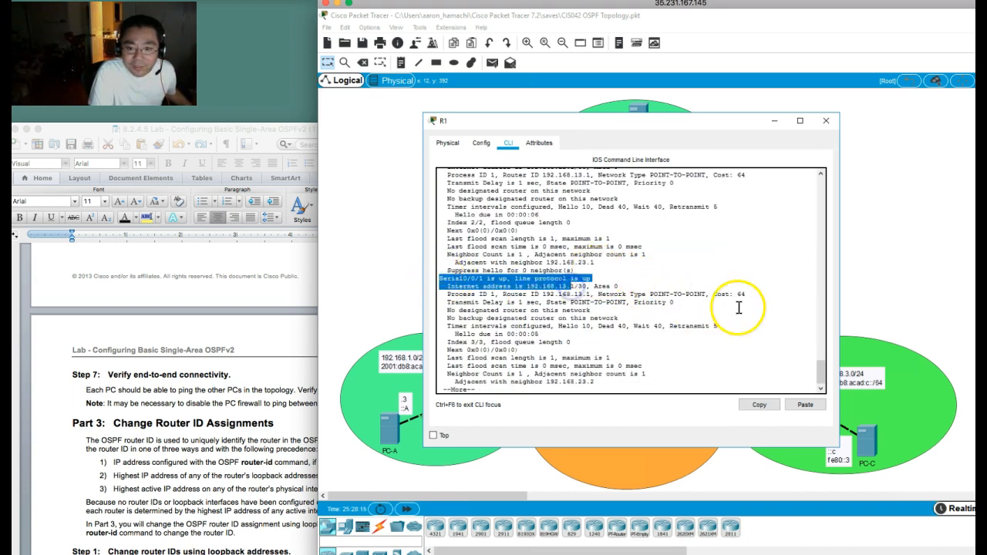
{"action": "left_click_drag", "start_coordinate": [736, 294], "coordinate": [752, 293]}
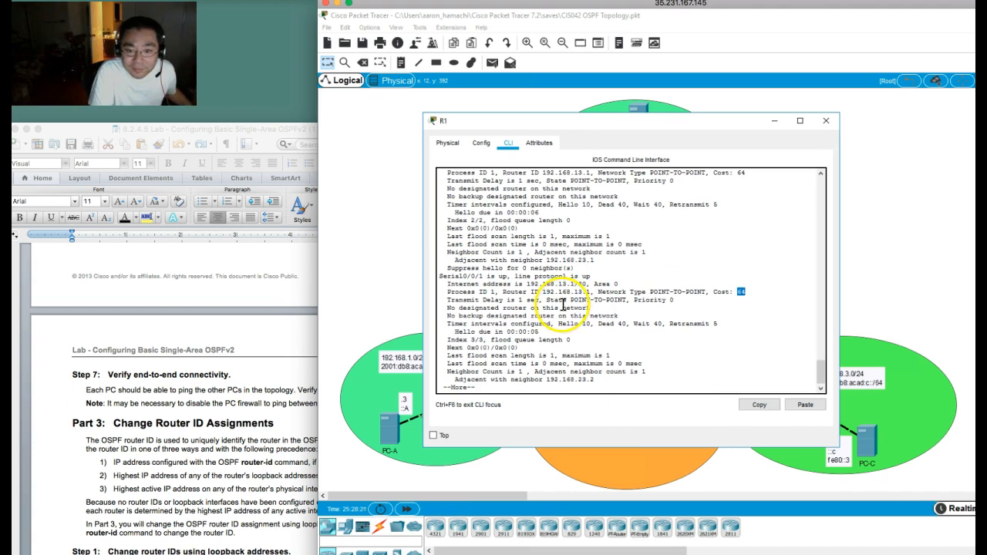
{"action": "key", "text": "Return"}
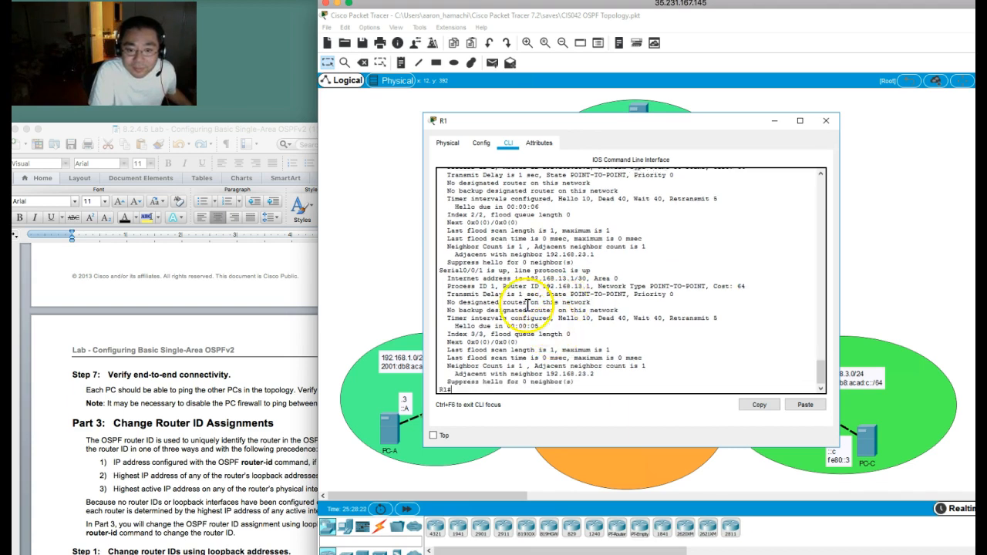
Step: Review Part 3 of the lab document, covering router ID precedence and changing router IDs with loopback addresses
{"action": "left_click", "coordinate": [212, 397]}
{"action": "scroll", "coordinate": [214, 391], "scroll_direction": "down", "scroll_amount": 2}
{"action": "scroll", "coordinate": [213, 391], "scroll_direction": "down", "scroll_amount": 5}
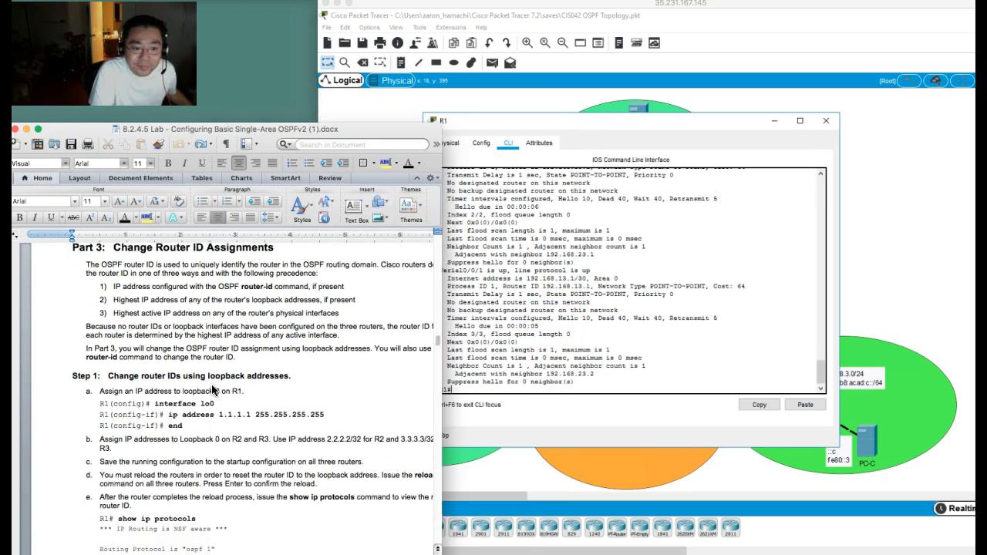
{"action": "scroll", "coordinate": [213, 391], "scroll_direction": "down", "scroll_amount": 4}
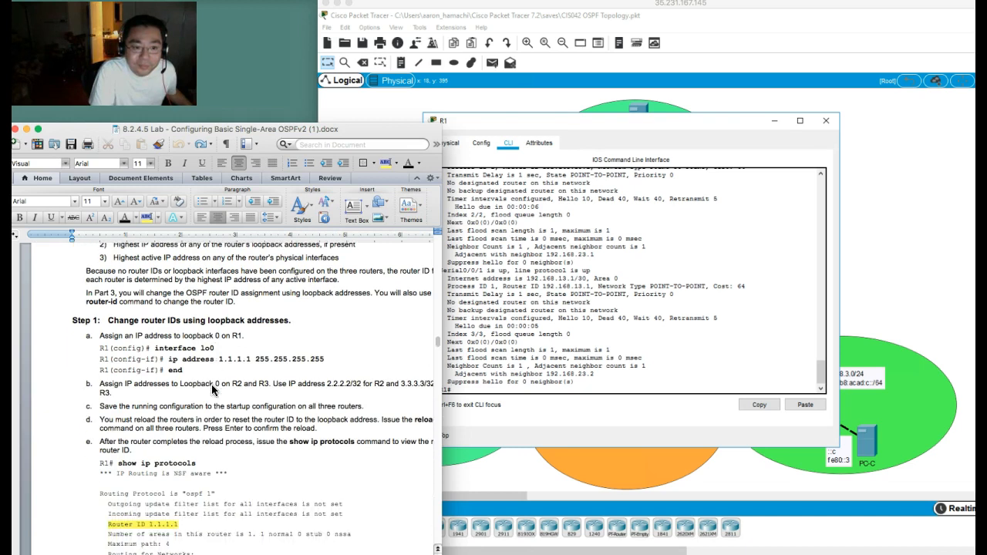
{"action": "scroll", "coordinate": [213, 392], "scroll_direction": "up", "scroll_amount": 4}
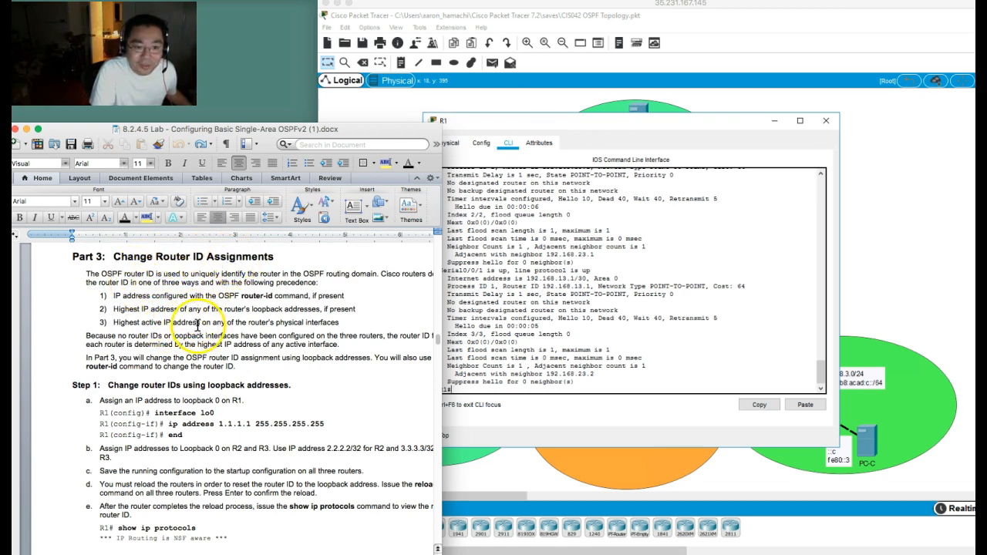
{"action": "scroll", "coordinate": [222, 383], "scroll_direction": "down", "scroll_amount": 3}
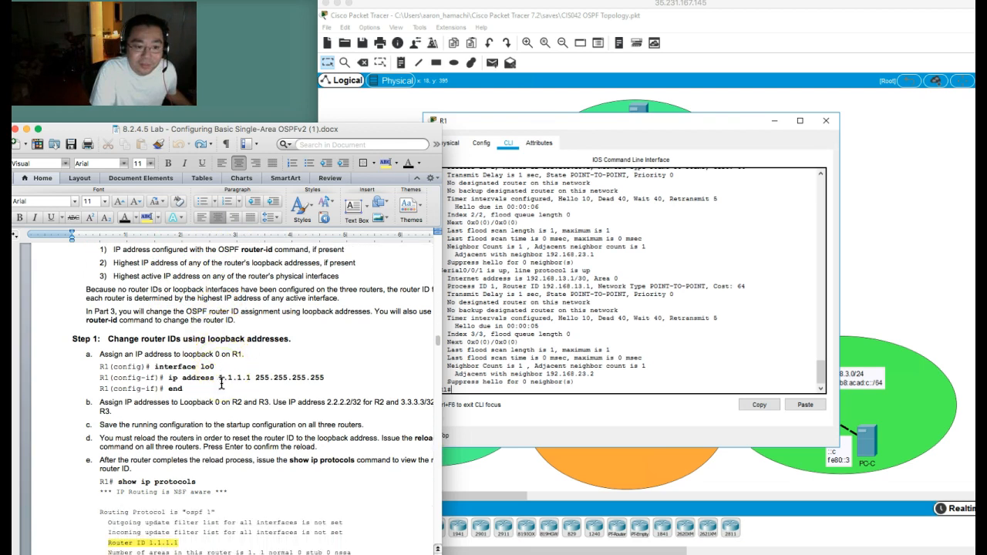
Step: Assign IP address 1.1.1.1 255.255.255.255 to loopback 0 on R1 and return to privileged EXEC mode
{"action": "left_click", "coordinate": [604, 289]}
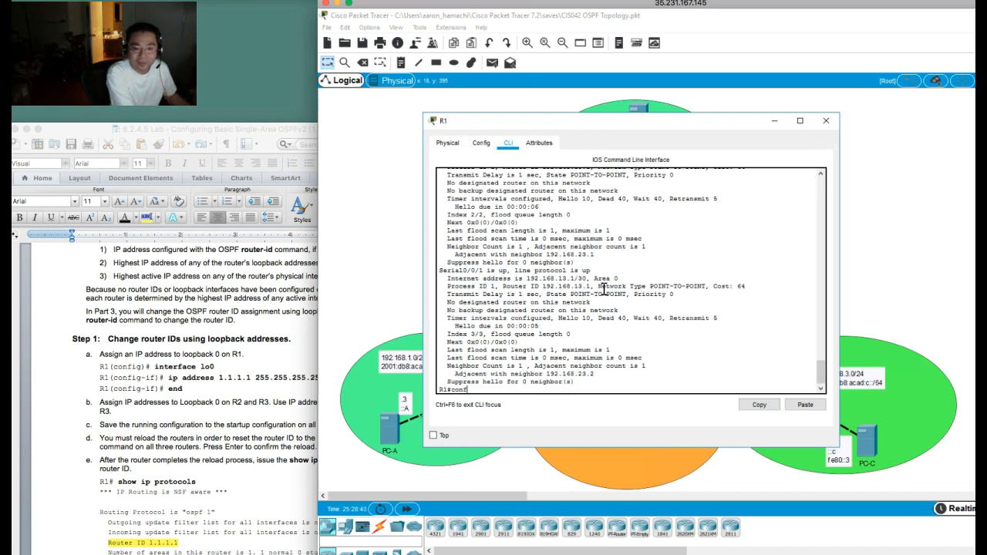
{"action": "key", "text": "Return"}
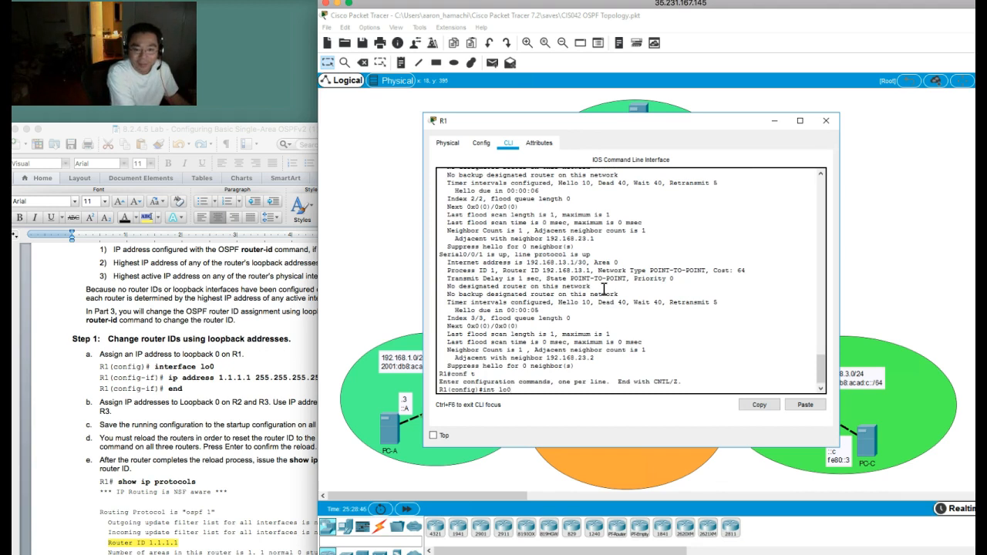
{"action": "type", "text": "int lo0"}
{"action": "key", "text": "Return"}
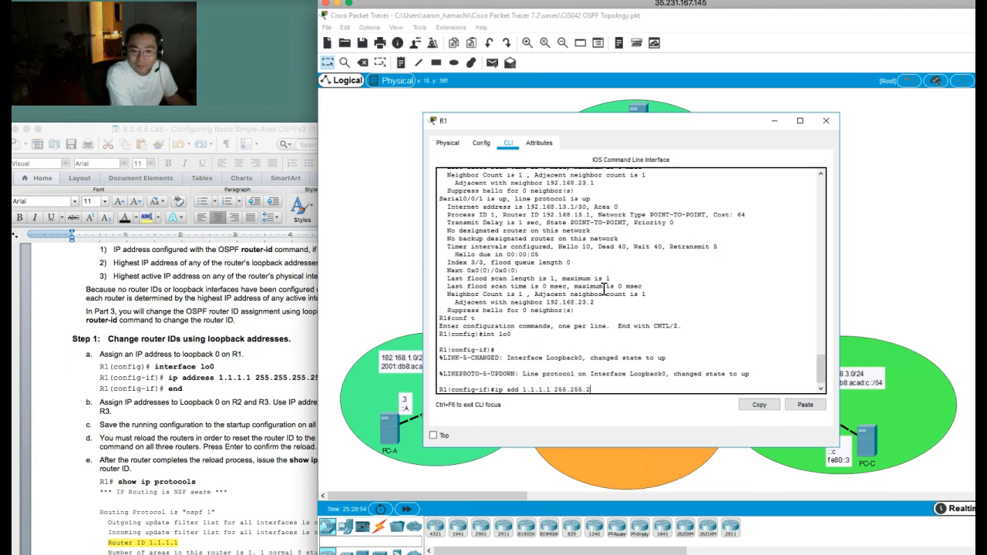
{"action": "key", "text": "Return"}
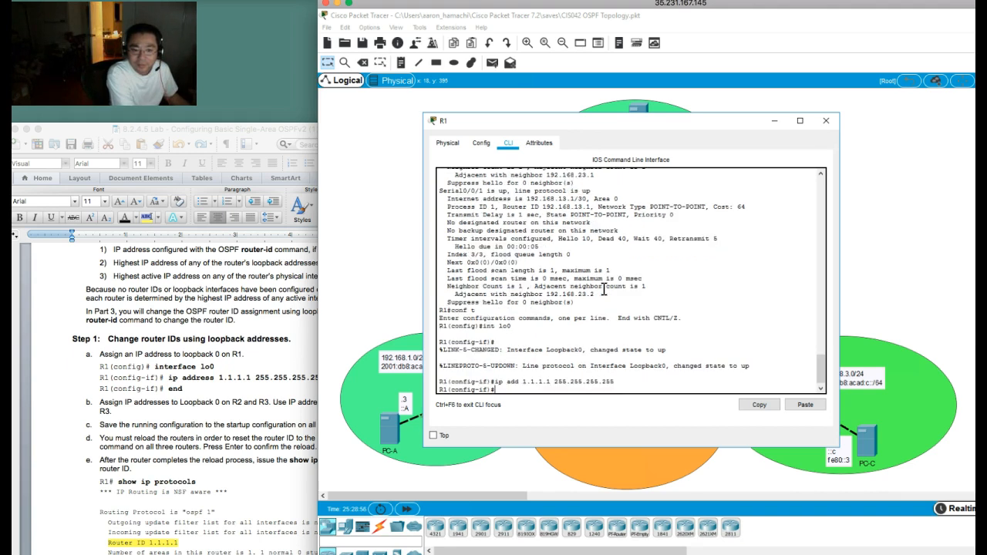
{"action": "type", "text": "end"}
{"action": "key", "text": "Return"}
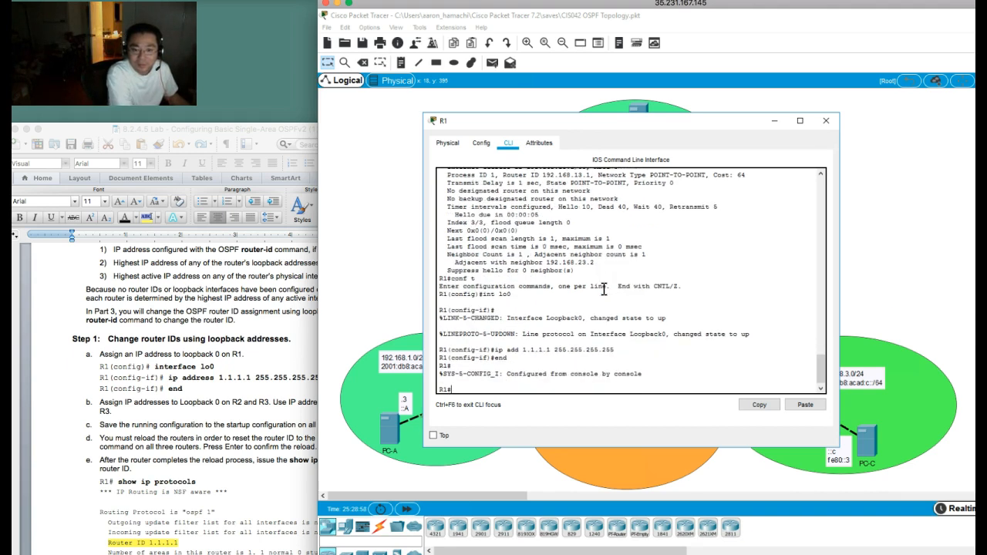
Step: Open the command line of router R2 and enter global configuration mode
{"action": "left_click", "coordinate": [683, 98]}
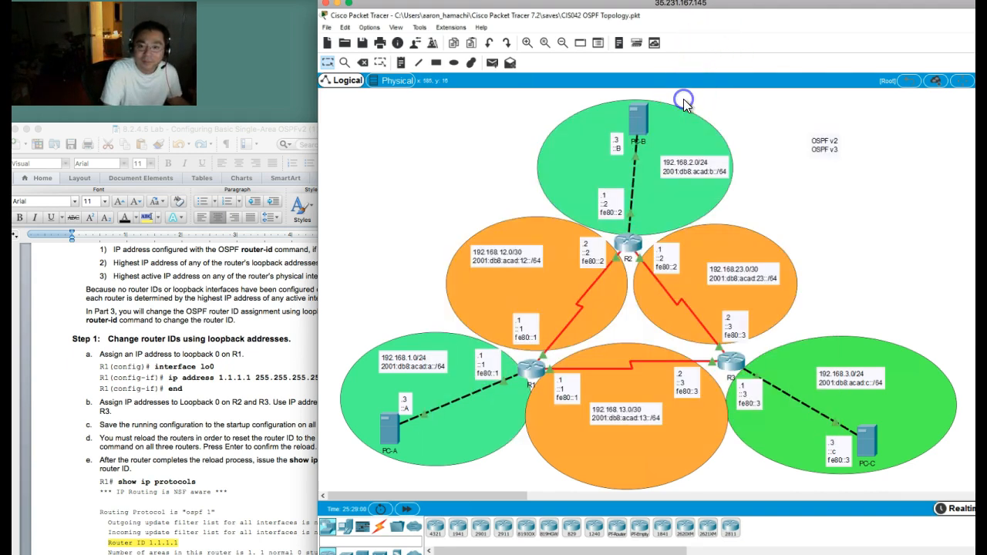
{"action": "left_click", "coordinate": [625, 244]}
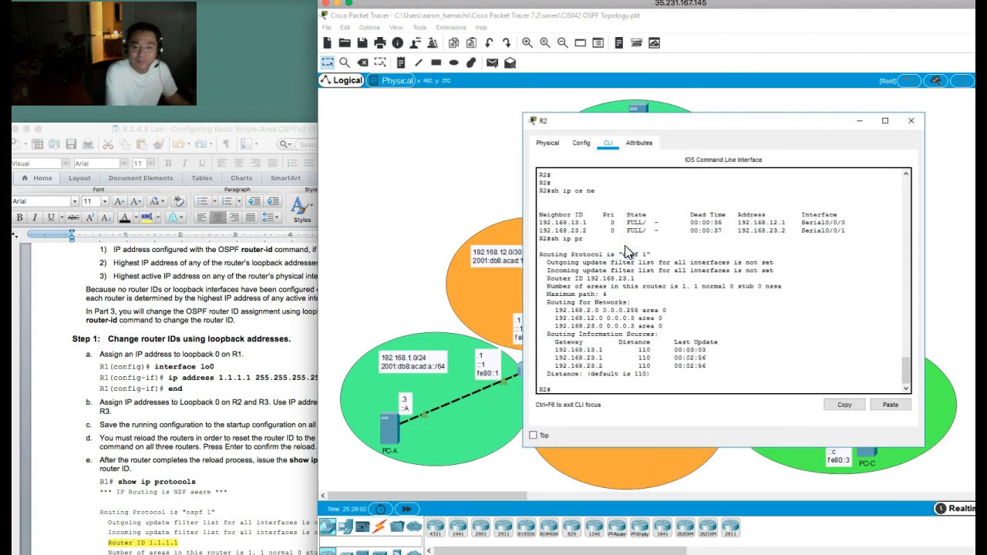
{"action": "type", "text": "conf t"}
{"action": "key", "text": "Return"}
Step: Try to assign 2.2.2.2 255.255.255.255 on R2 directly from global configuration mode
{"action": "type", "text": "ip add"}
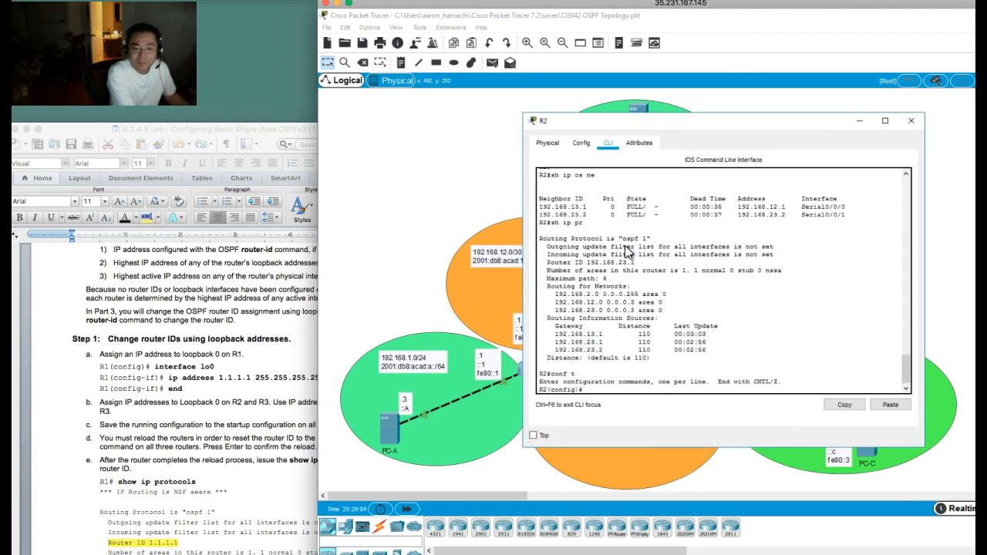
{"action": "type", "text": " 2.2.2.2"}
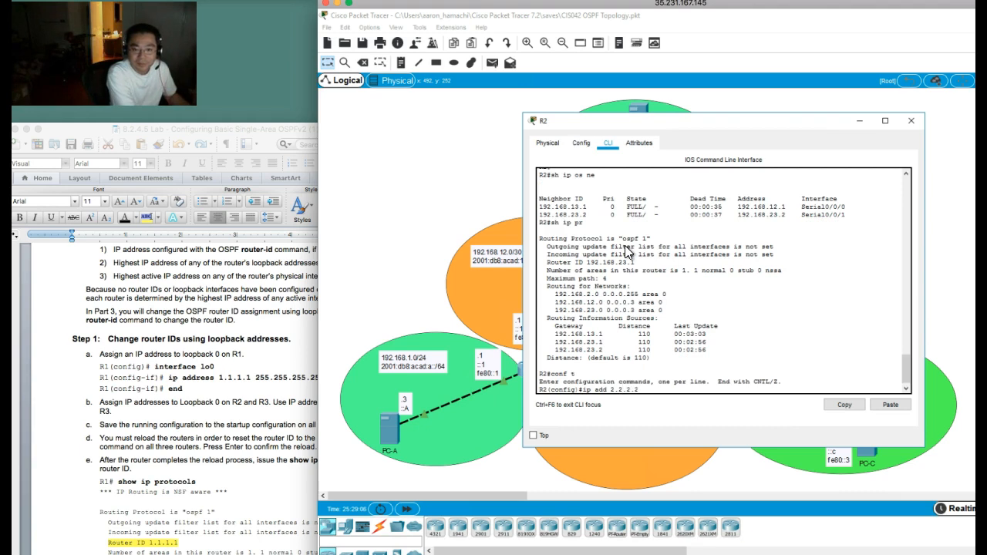
{"action": "type", "text": " 255.255.255.255"}
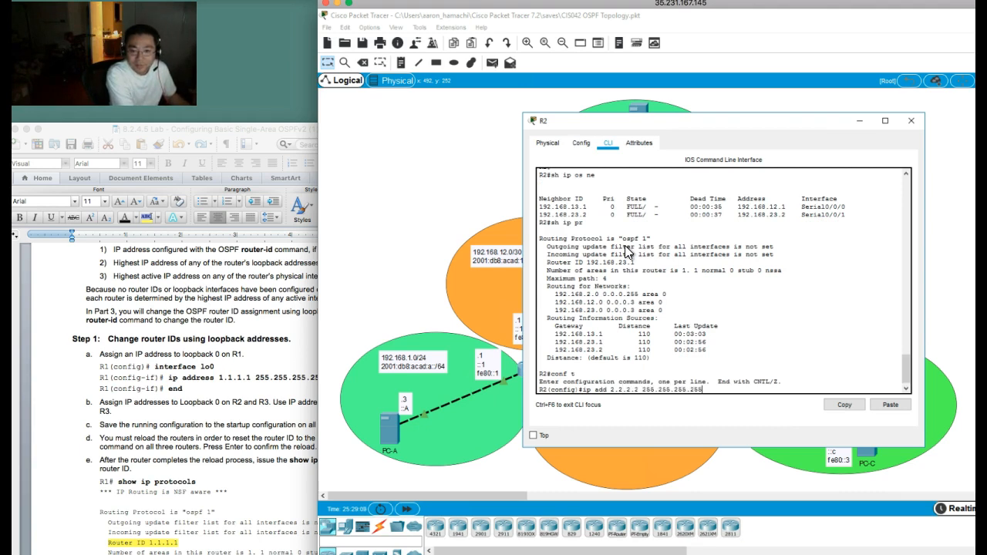
{"action": "key", "text": "Return"}
Step: Create interface loopback 0 on R2 and assign it IP address 2.2.2.2 255.255.255.255
{"action": "type", "text": "ig)#"}
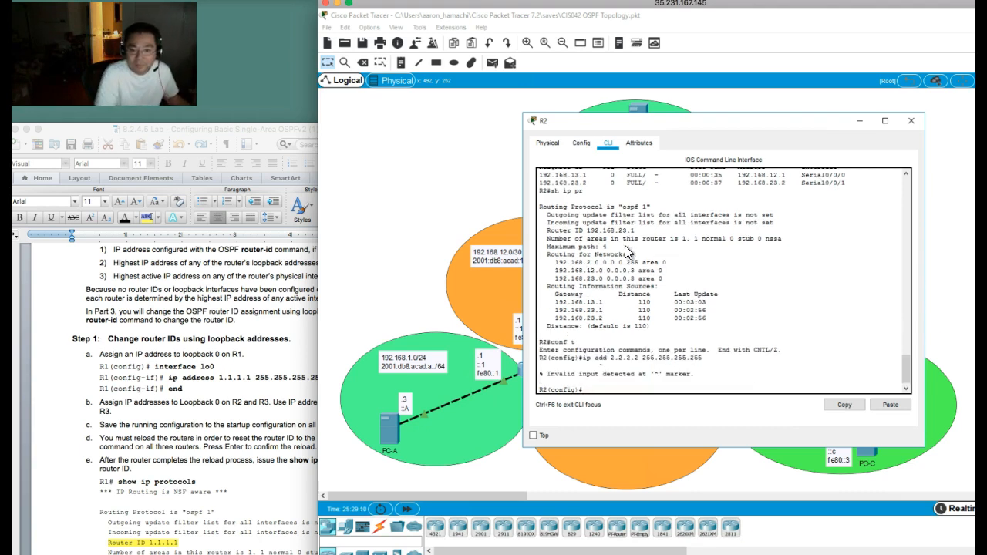
{"action": "type", "text": "nt lo0"}
{"action": "key", "text": "Return"}
{"action": "key", "text": "Up"}
{"action": "key", "text": "Up"}
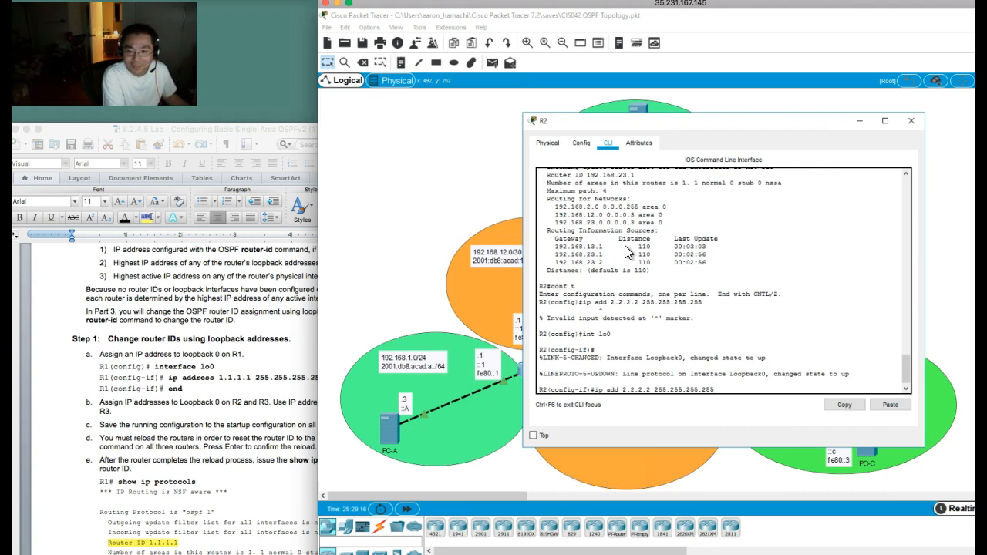
{"action": "key", "text": "Return"}
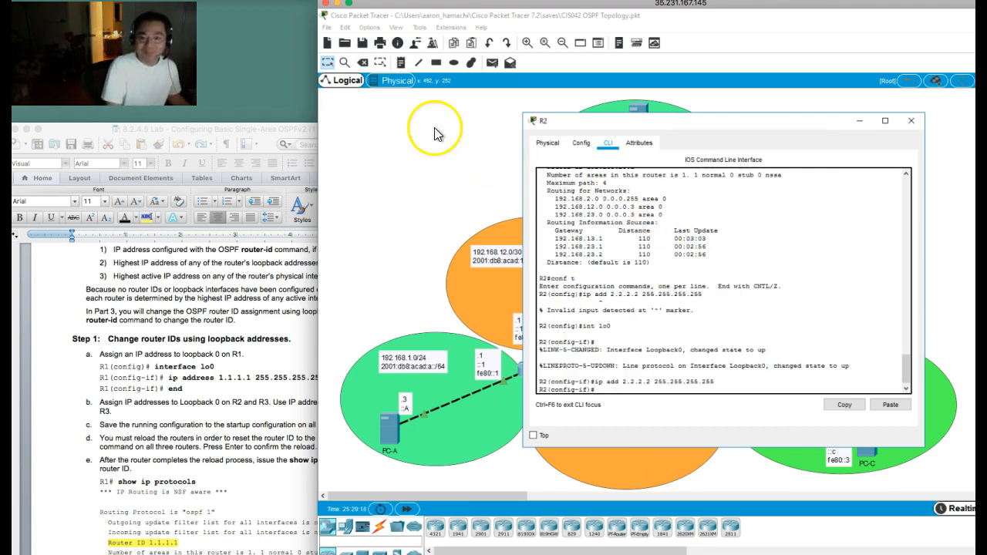
Step: Open the command line of router R3 and enter global configuration mode
{"action": "left_click", "coordinate": [450, 149]}
{"action": "left_click", "coordinate": [745, 367]}
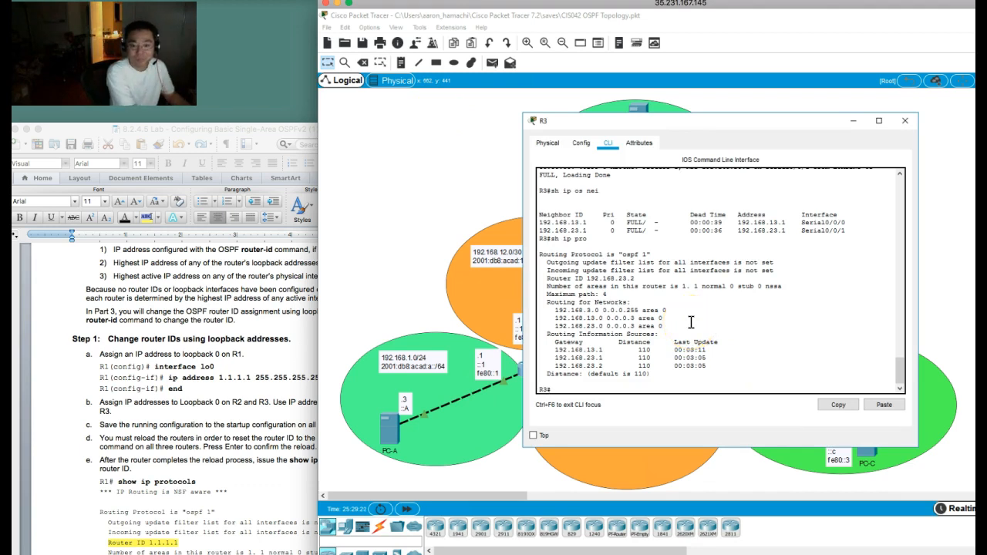
{"action": "key", "text": "Return"}
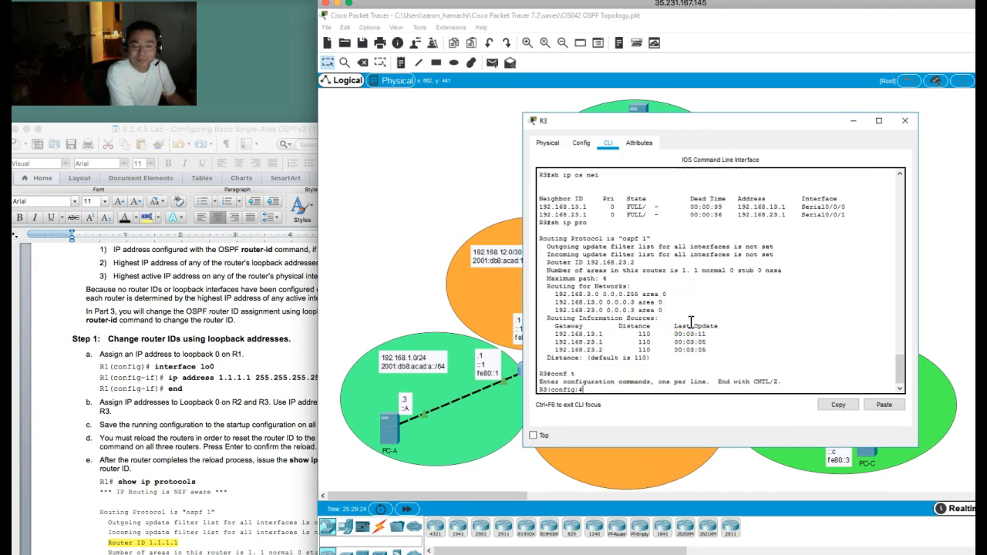
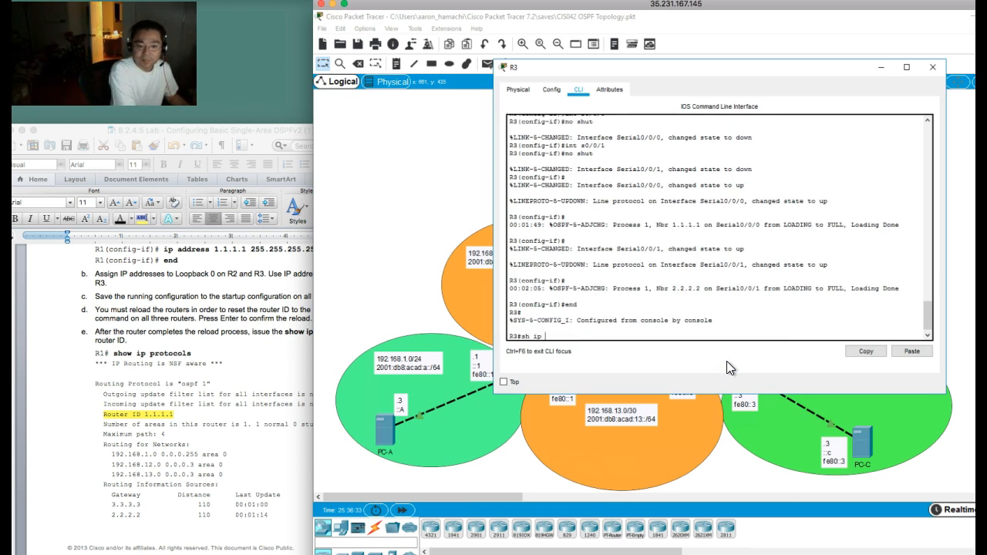
Step: List R3's OSPF neighbors and read the lab document's Step 2 on changing the router ID with the router-id command
{"action": "type", "text": "ip os n"}
{"action": "key", "text": "Return"}
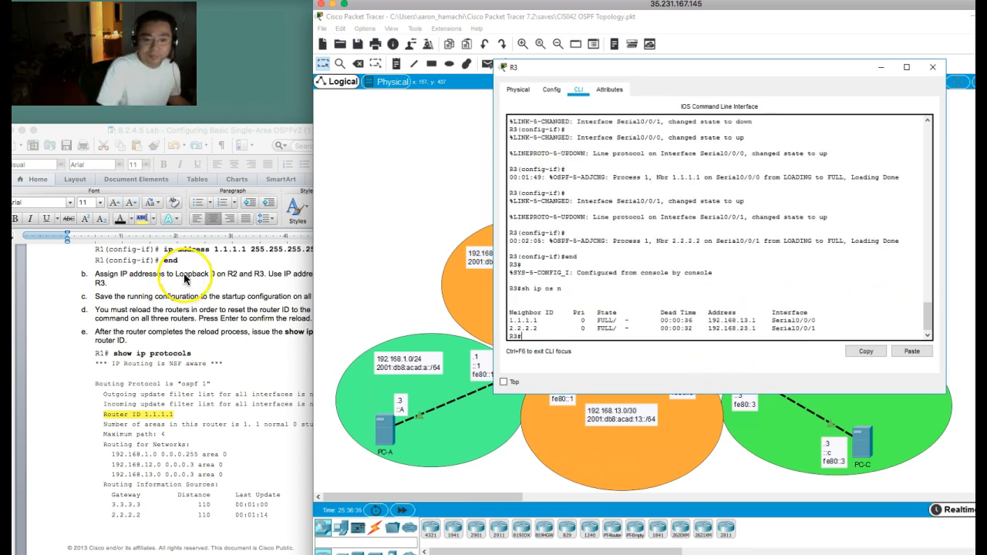
{"action": "left_click", "coordinate": [247, 309]}
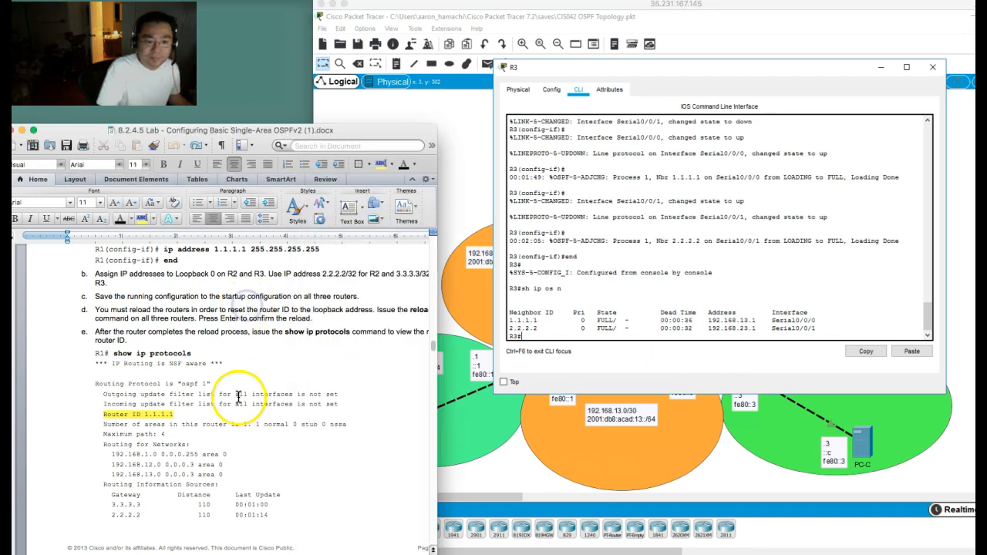
{"action": "scroll", "coordinate": [238, 397], "scroll_direction": "down", "scroll_amount": 5}
{"action": "scroll", "coordinate": [238, 397], "scroll_direction": "down", "scroll_amount": 6}
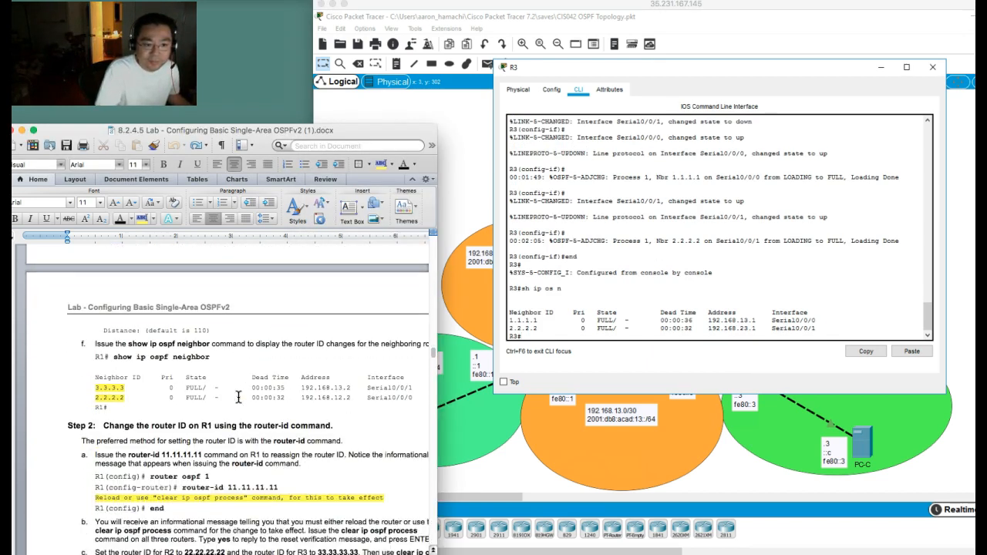
{"action": "scroll", "coordinate": [238, 396], "scroll_direction": "down", "scroll_amount": 1}
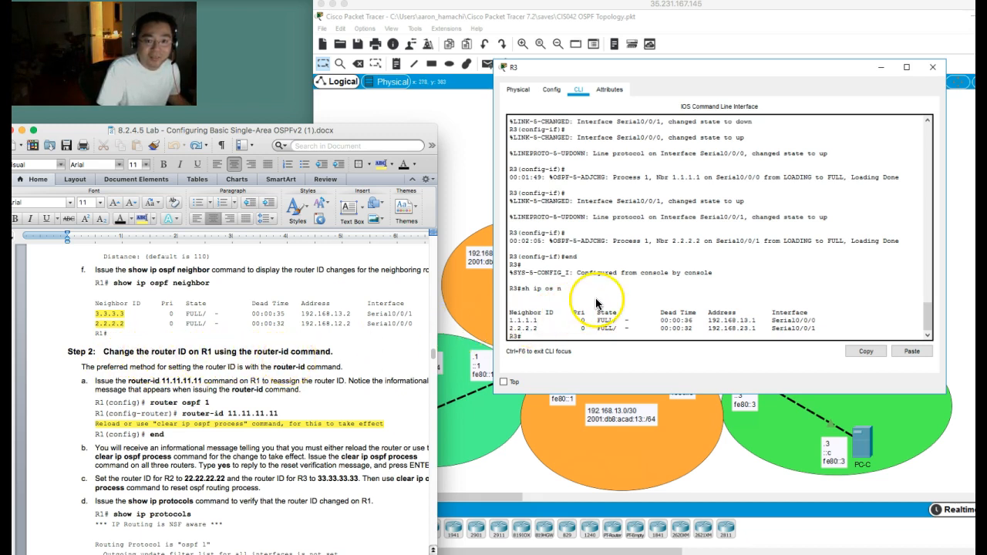
Step: Open the command line of router R1 and enter router configuration mode for OSPF process 1
{"action": "left_click", "coordinate": [465, 176]}
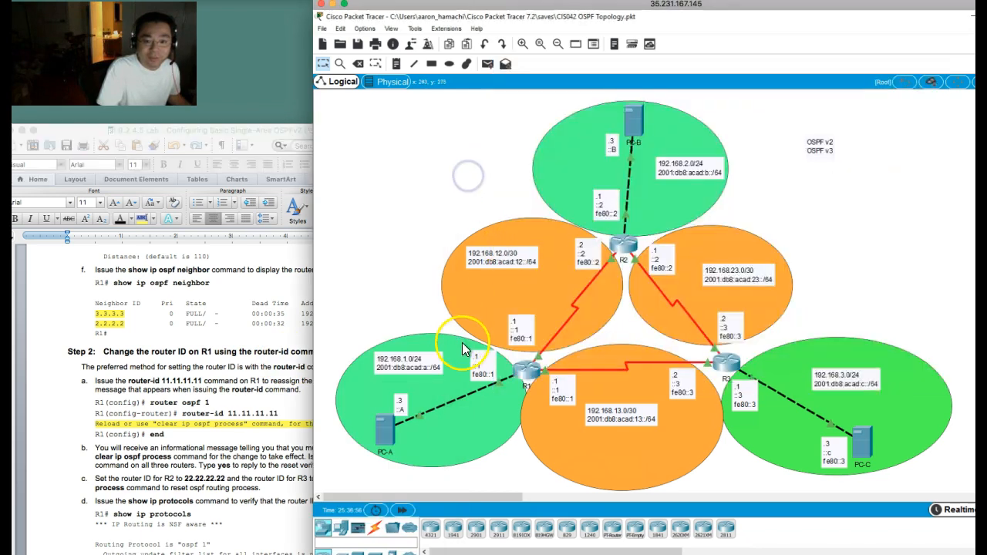
{"action": "left_click", "coordinate": [527, 378]}
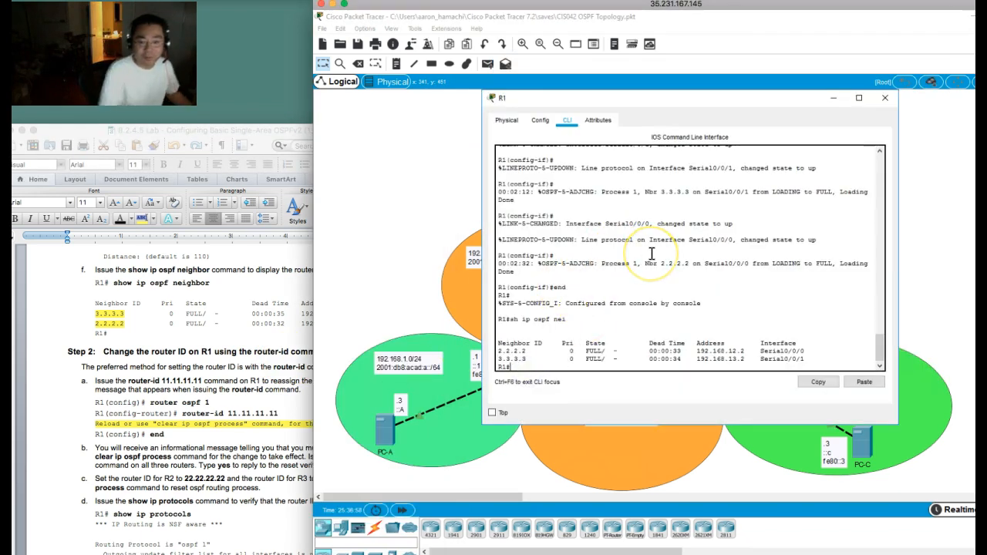
{"action": "type", "text": "conf t"}
{"action": "key", "text": "Return"}
{"action": "type", "text": "rout"}
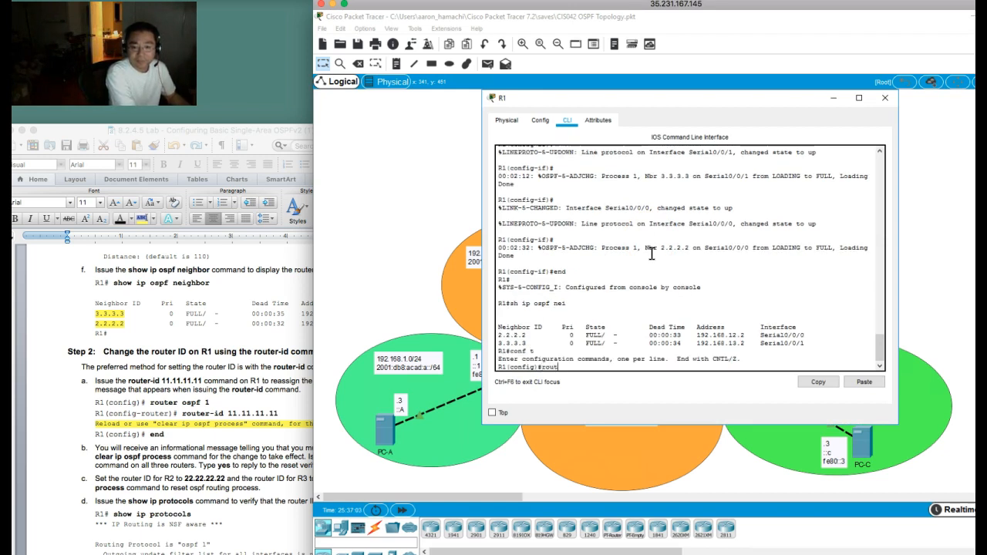
{"action": "type", "text": "er os 1"}
{"action": "key", "text": "Return"}
Step: Set R1's OSPF router ID to 11.11.11.11
{"action": "type", "text": "router"}
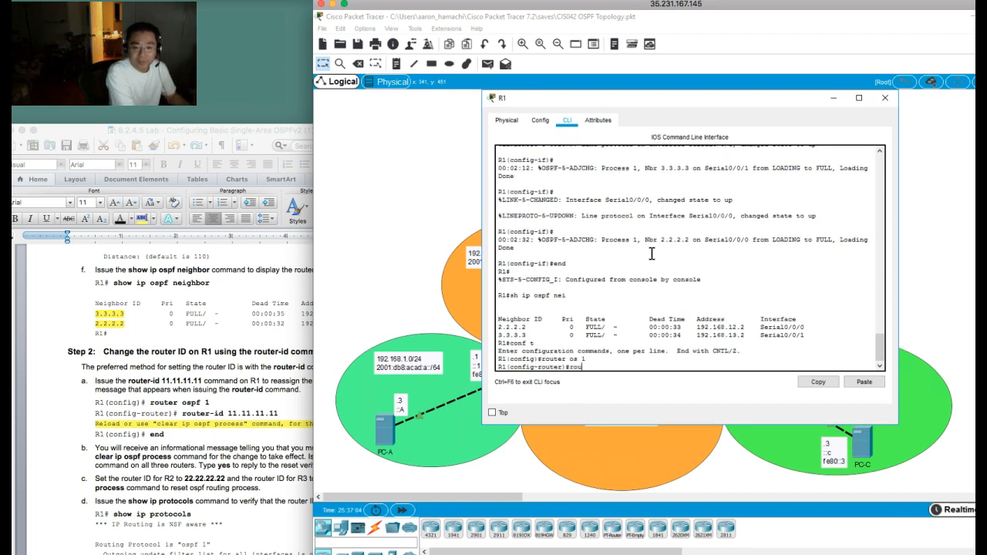
{"action": "key", "text": "Tab"}
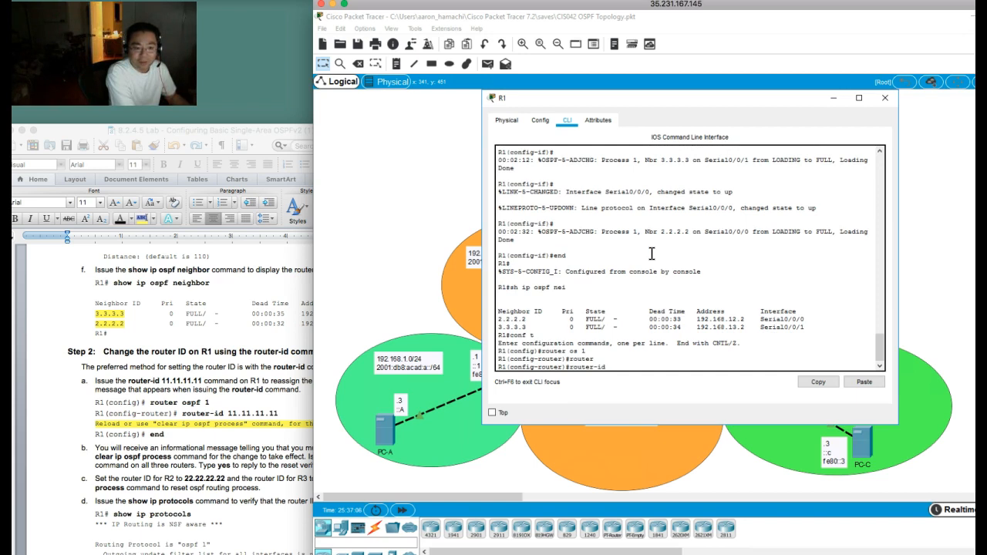
{"action": "left_click", "coordinate": [187, 432]}
{"action": "left_click", "coordinate": [652, 302]}
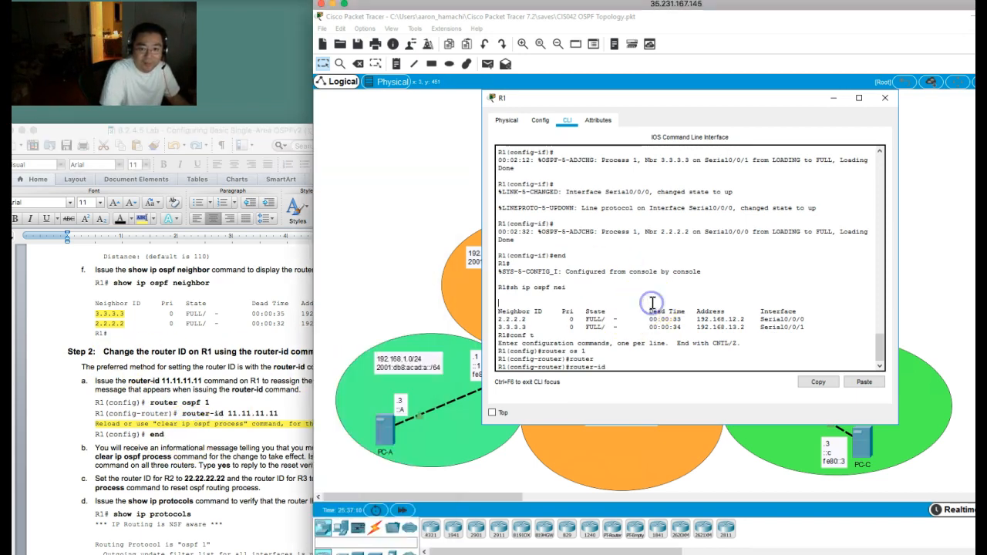
{"action": "type", "text": "11.11.11.11"}
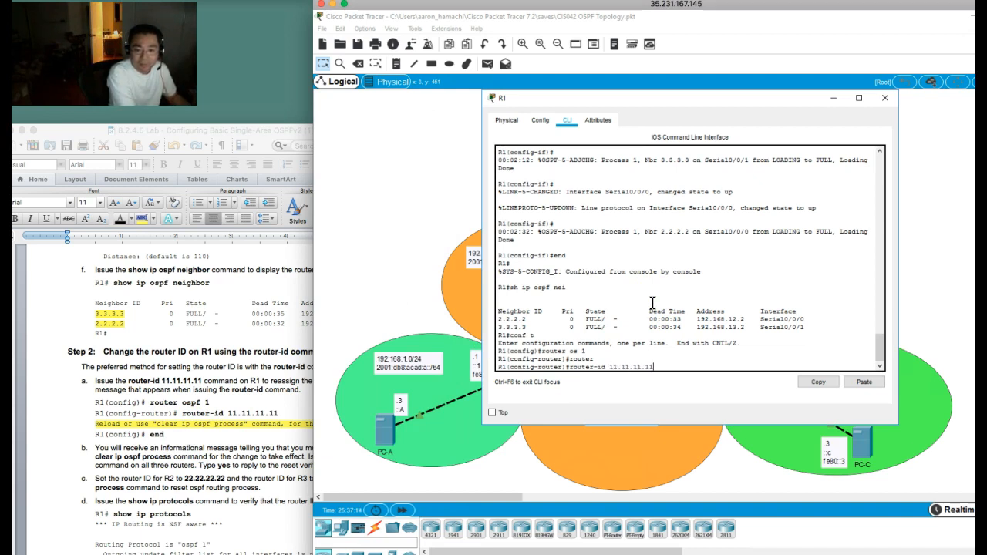
{"action": "key", "text": "Return"}
Step: Leave configuration mode on R1 and clear its IP OSPF process, answering yes to the reset of all OSPF processes
{"action": "type", "text": "end"}
{"action": "key", "text": "Return"}
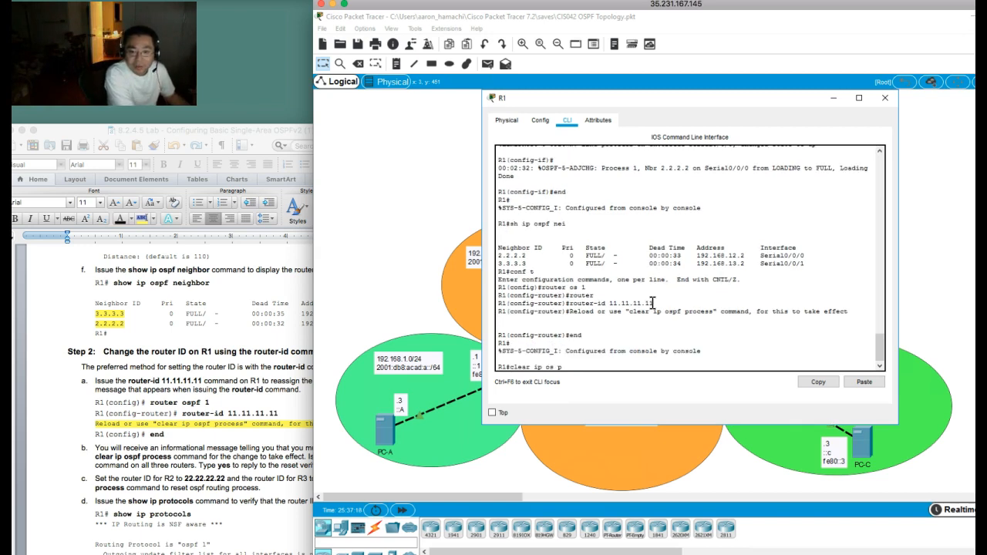
{"action": "key", "text": "Return"}
{"action": "type", "text": "y"}
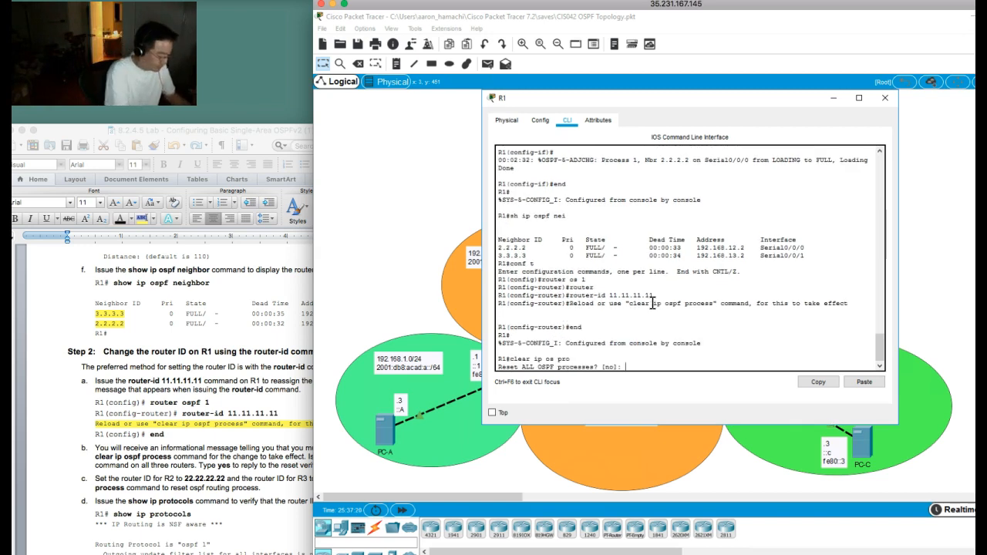
{"action": "key", "text": "Return"}
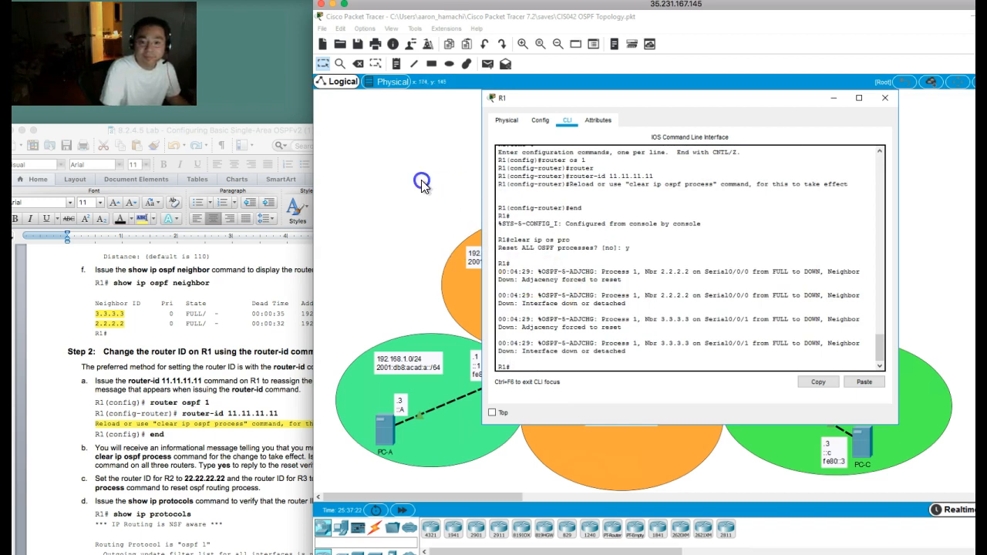
Step: Open the command line of router R2 and enter router configuration mode for OSPF process 1
{"action": "left_click", "coordinate": [422, 180]}
{"action": "left_click", "coordinate": [602, 245]}
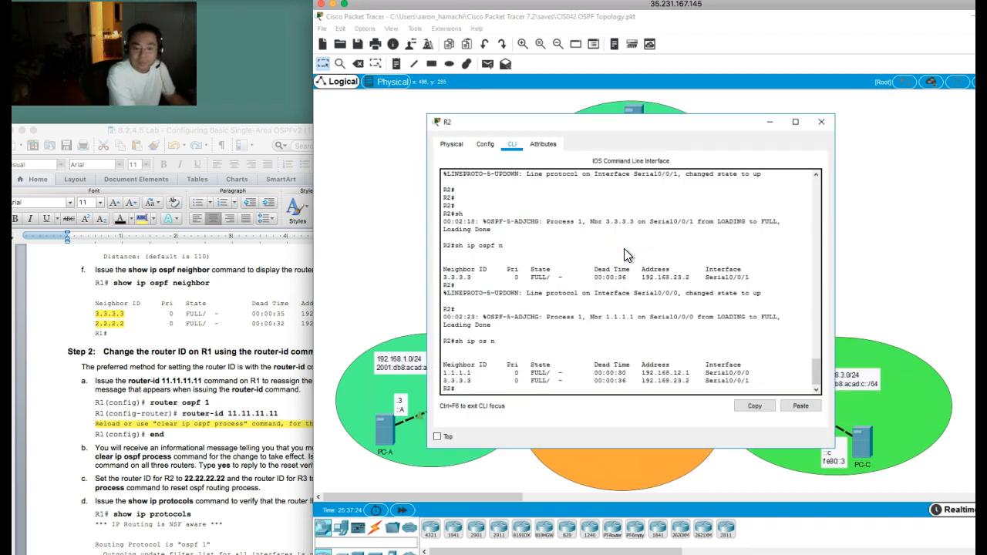
{"action": "type", "text": "conf t"}
{"action": "key", "text": "Return"}
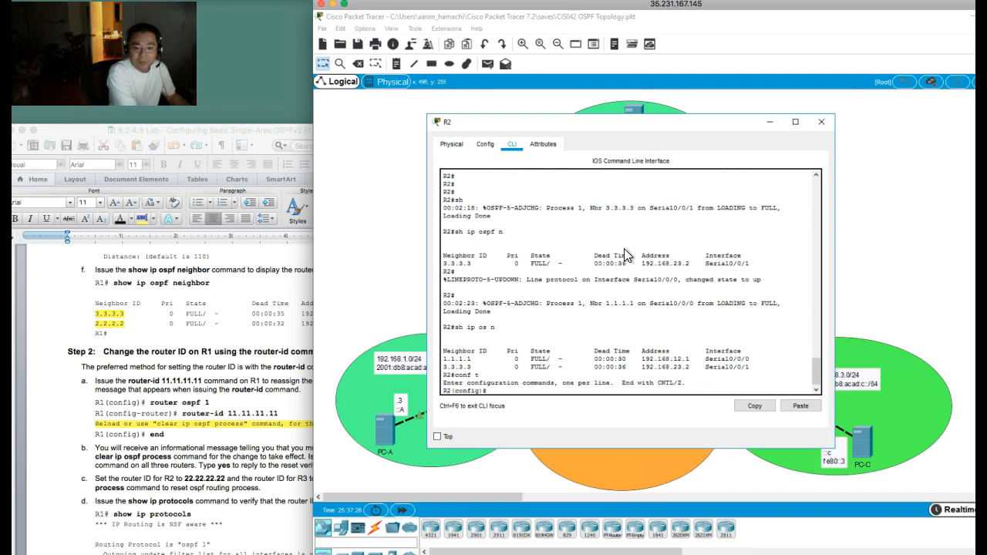
{"action": "type", "text": "router os 1"}
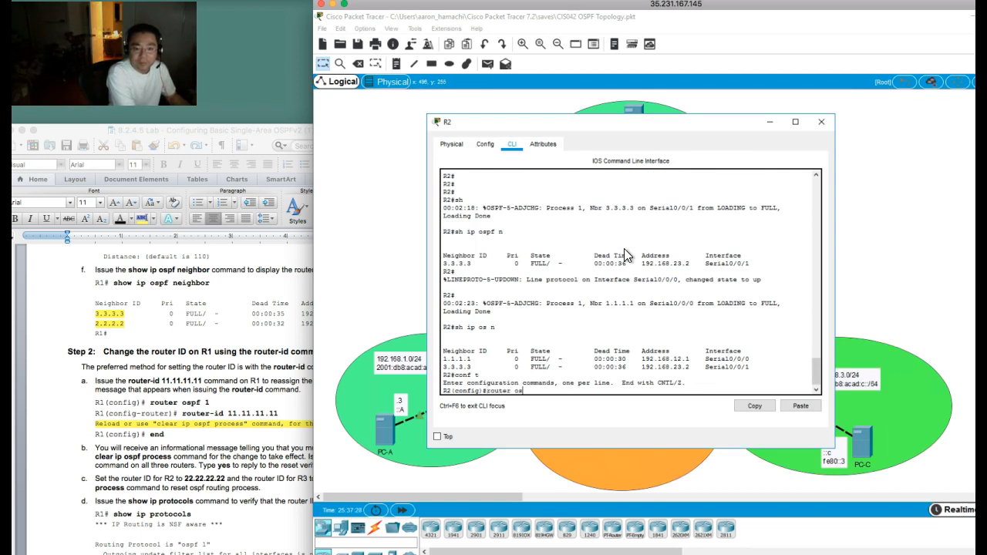
{"action": "key", "text": "Return"}
Step: Set R2's OSPF router ID to 22.22.22.22
{"action": "type", "text": "router"}
{"action": "key", "text": "Tab"}
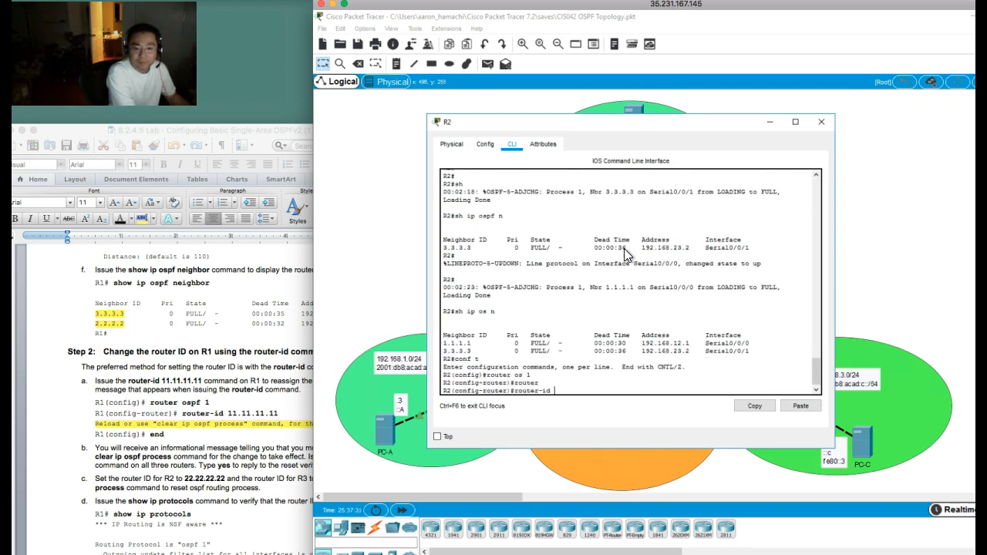
{"action": "type", "text": "22.22.22.22"}
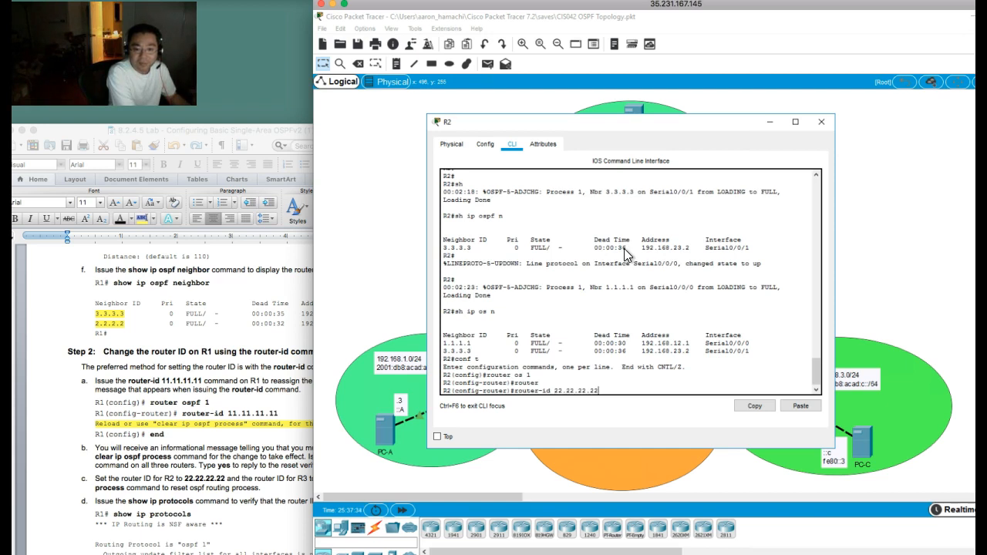
{"action": "key", "text": "Return"}
Step: Leave configuration mode on R2 and clear its IP OSPF process, answering yes to the reset of all OSPF processes
{"action": "type", "text": "end"}
{"action": "key", "text": "Return"}
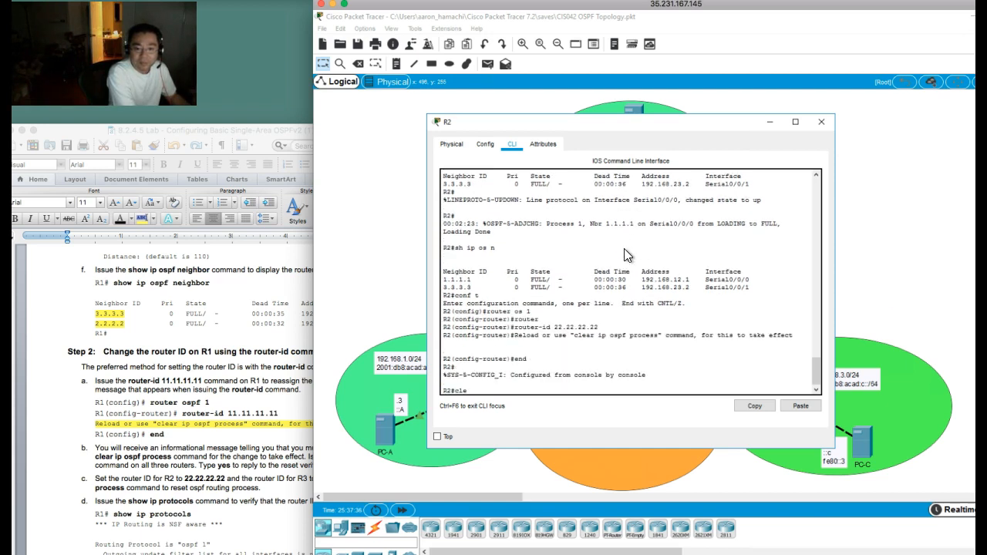
{"action": "type", "text": "clear ip os pro"}
{"action": "key", "text": "Return"}
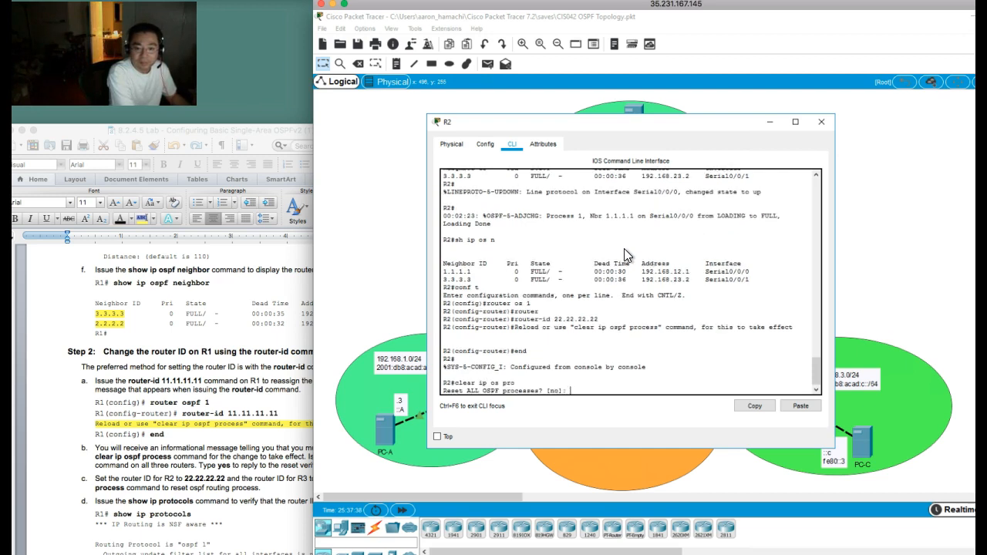
{"action": "type", "text": "y"}
{"action": "key", "text": "Return"}
{"action": "key", "text": "Return"}
{"action": "key", "text": "Return"}
{"action": "key", "text": "Return"}
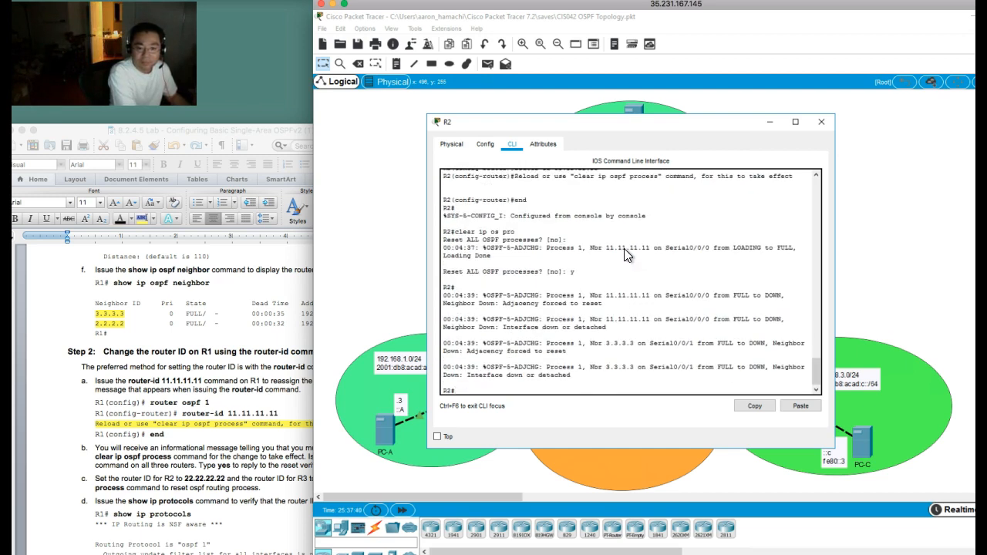
Step: Open the command line of router R3, start OSPF process 2, and switch to router configuration mode for OSPF process 1
{"action": "left_click", "coordinate": [821, 124]}
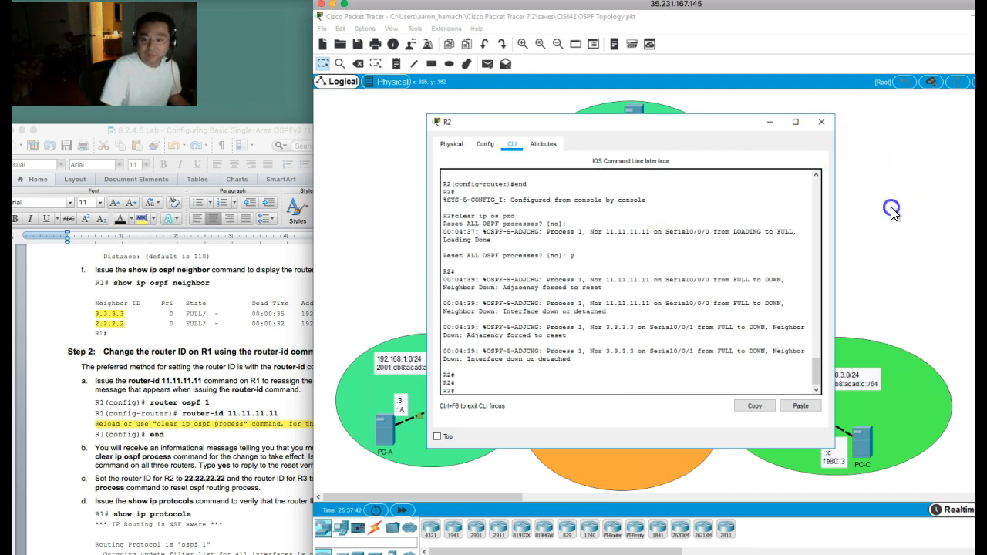
{"action": "left_click", "coordinate": [729, 365]}
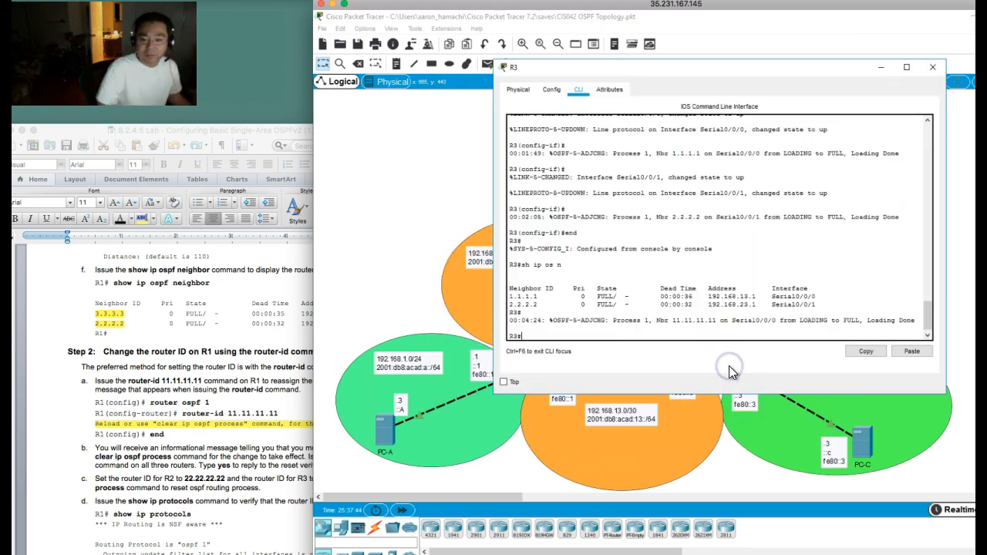
{"action": "type", "text": "conf t"}
{"action": "key", "text": "Return"}
{"action": "type", "text": "router os 2"}
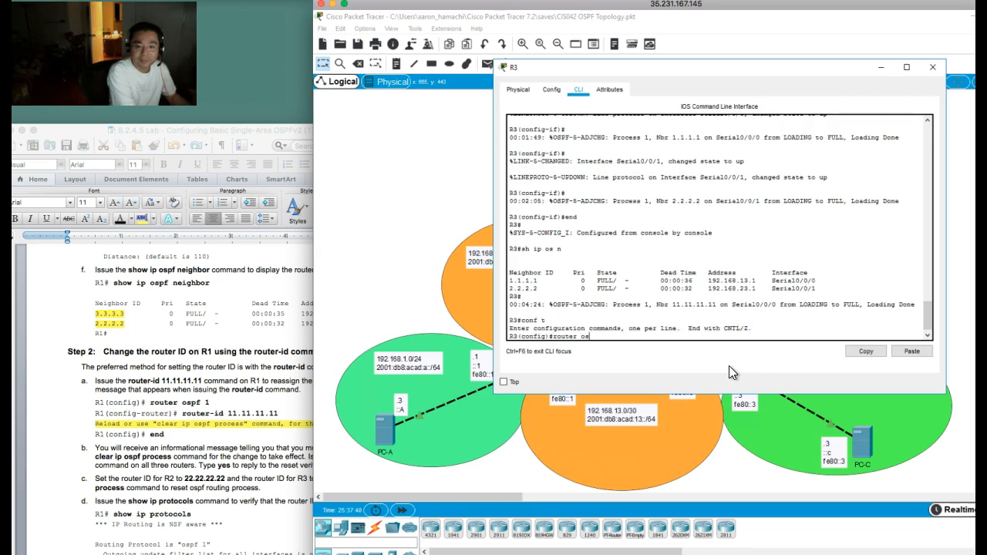
{"action": "key", "text": "Return"}
{"action": "type", "text": "router os 1"}
{"action": "key", "text": "Return"}
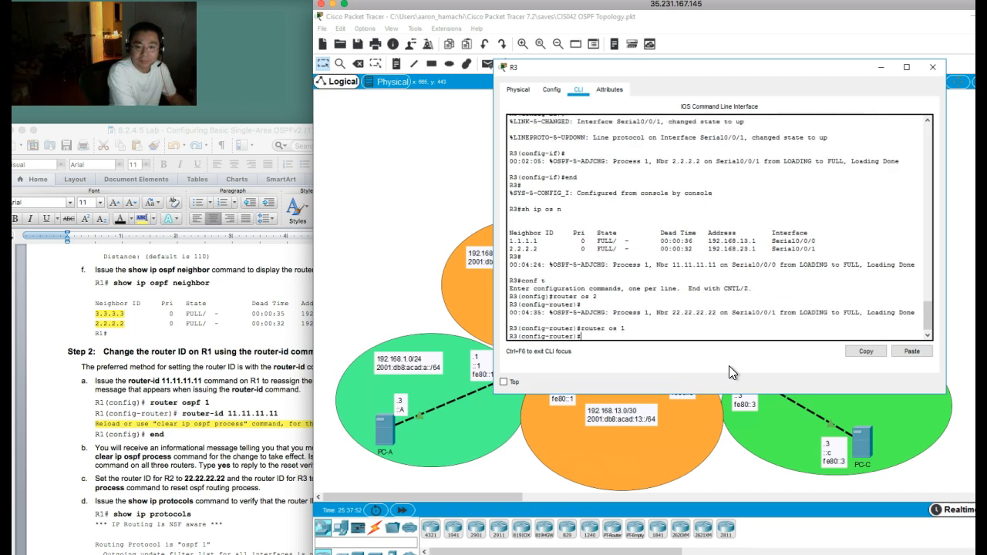
Step: Set R3's OSPF router ID to 33.33.33.33
{"action": "type", "text": "router"}
{"action": "key", "text": "Tab"}
{"action": "type", "text": "33.33.33.33"}
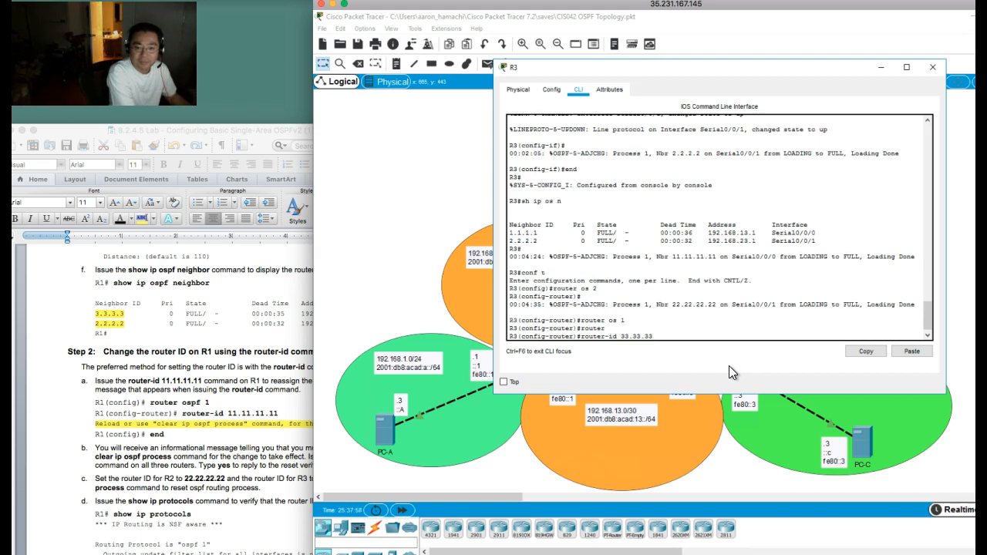
{"action": "key", "text": "Return"}
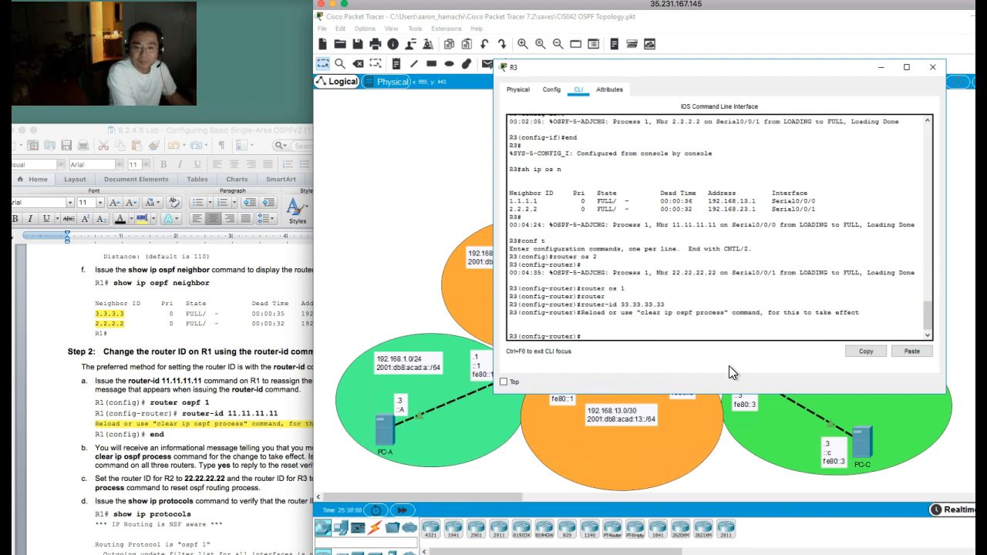
Step: Remove the mistakenly created OSPF process 2 from R3's configuration
{"action": "type", "text": "no ip"}
{"action": "key", "text": "BackSpace"}
{"action": "key", "text": "BackSpace"}
{"action": "key", "text": "BackSpace"}
{"action": "type", "text": "router os 2"}
{"action": "key", "text": "Return"}
Step: Leave configuration mode on R3 and clear its IP OSPF process, answering yes to the reset of all OSPF processes
{"action": "type", "text": "end"}
{"action": "key", "text": "Return"}
{"action": "type", "text": "clear ip os pr"}
{"action": "key", "text": "Return"}
{"action": "type", "text": "y"}
{"action": "key", "text": "Return"}
{"action": "key", "text": "Return"}
{"action": "key", "text": "Return"}
{"action": "key", "text": "Return"}
{"action": "key", "text": "Return"}
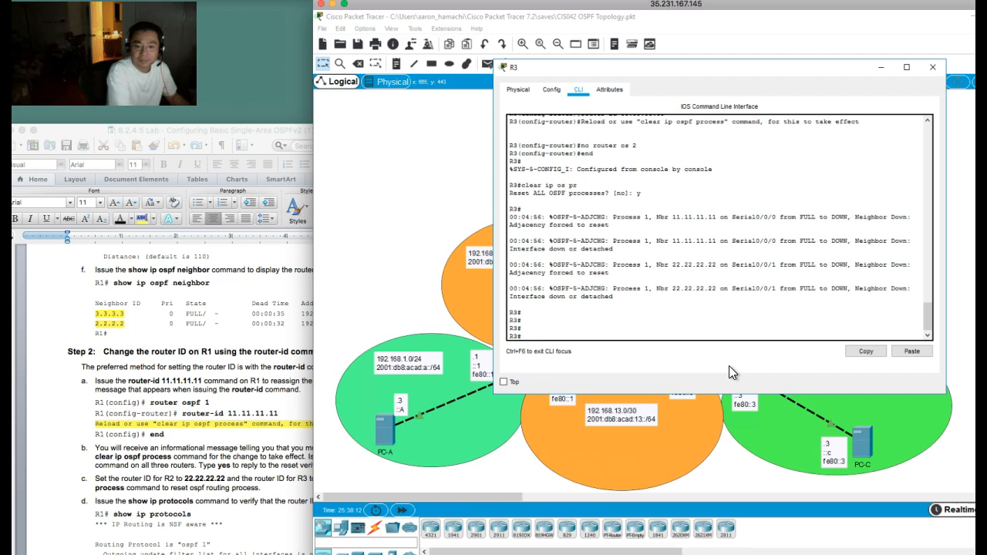
Step: Open the command line of router R1 and list its OSPF neighbors to check the new router IDs
{"action": "left_click", "coordinate": [421, 232]}
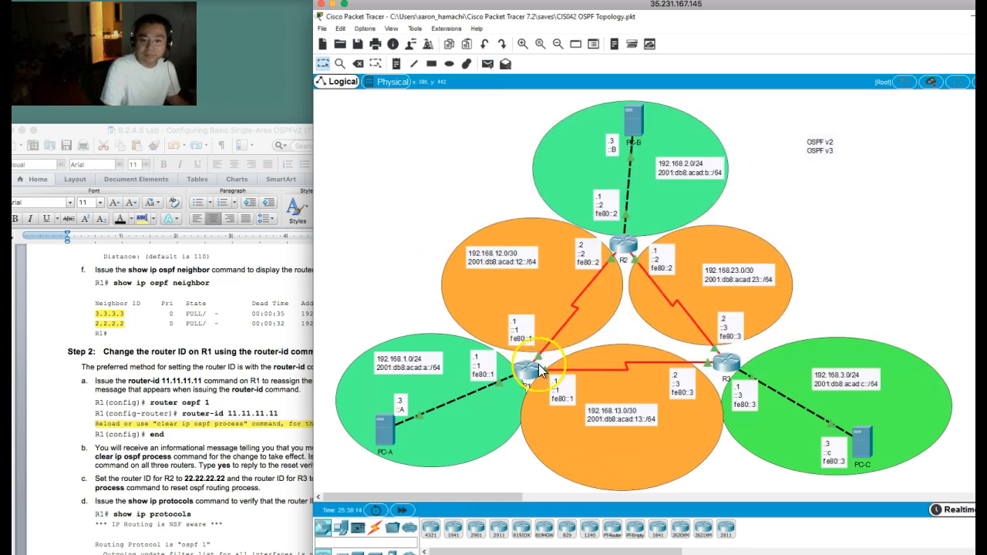
{"action": "left_click", "coordinate": [527, 365]}
{"action": "type", "text": "sh"}
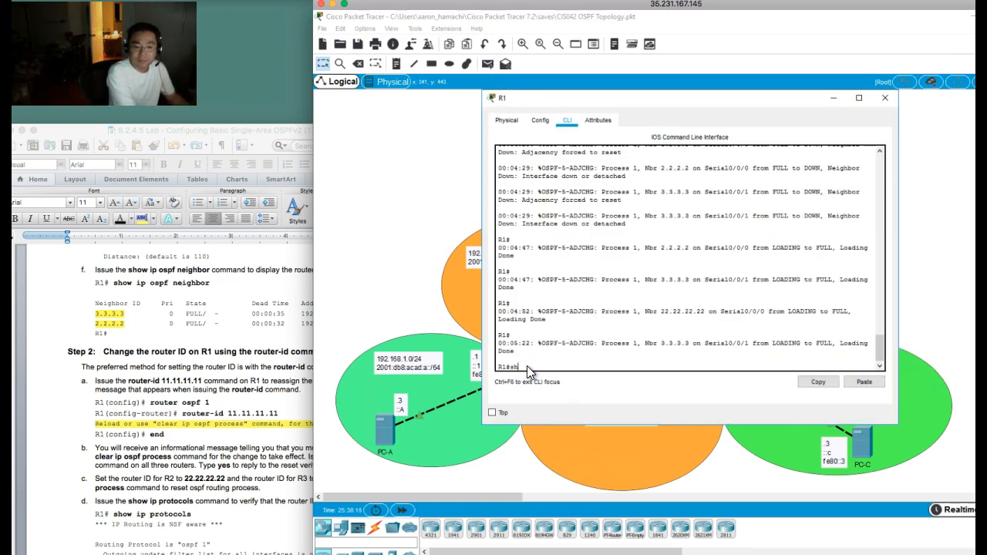
{"action": "type", "text": " ip os n"}
{"action": "key", "text": "Return"}
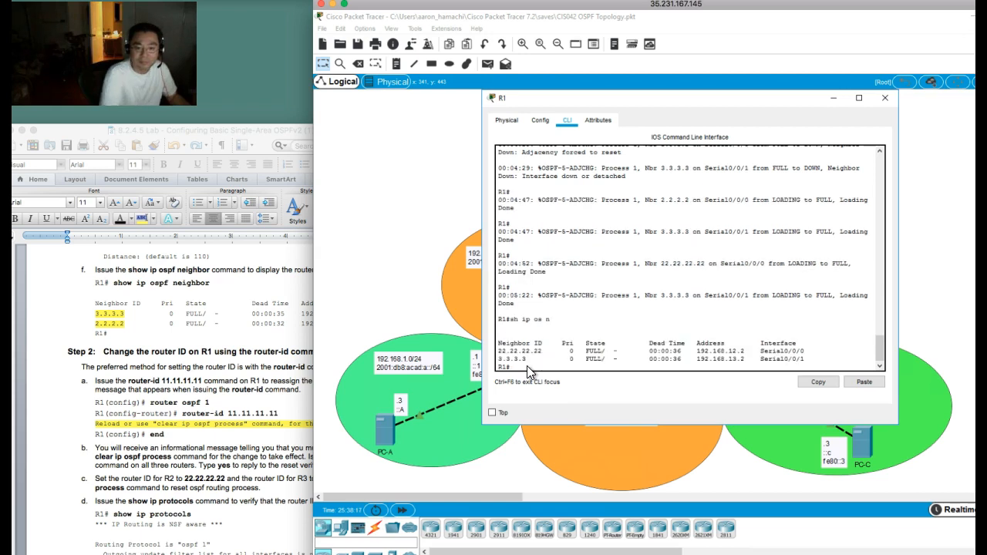
Step: Switch to the lab document in Word and read the router ID verification steps and the start of Part 4 on passive interfaces
{"action": "left_click", "coordinate": [149, 337]}
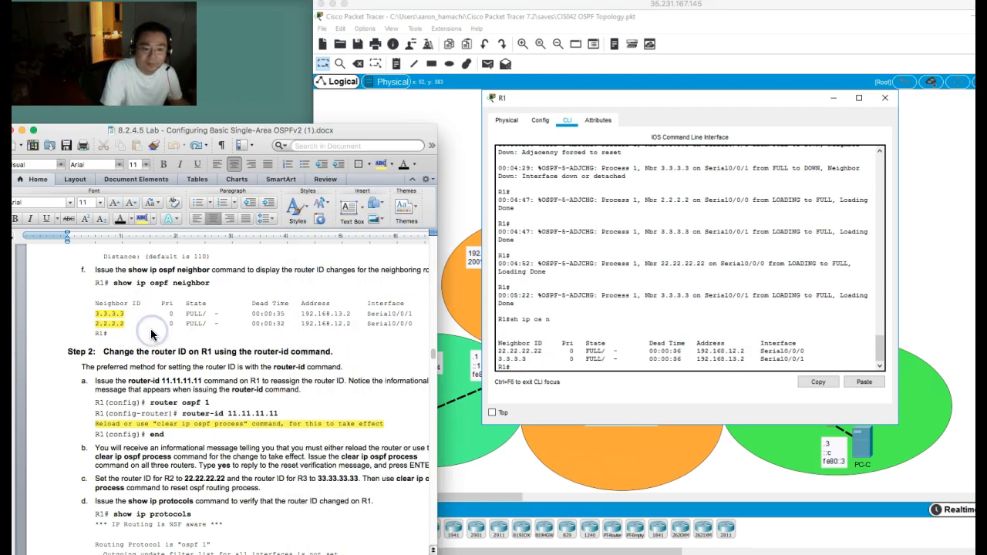
{"action": "scroll", "coordinate": [151, 333], "scroll_direction": "down", "scroll_amount": 5}
{"action": "scroll", "coordinate": [152, 333], "scroll_direction": "down", "scroll_amount": 6}
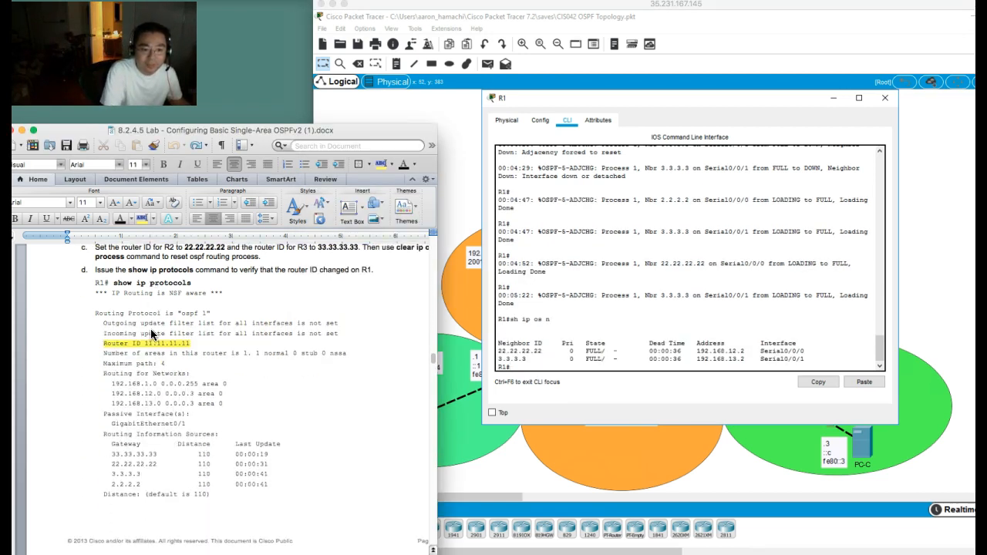
{"action": "scroll", "coordinate": [150, 328], "scroll_direction": "down", "scroll_amount": 2}
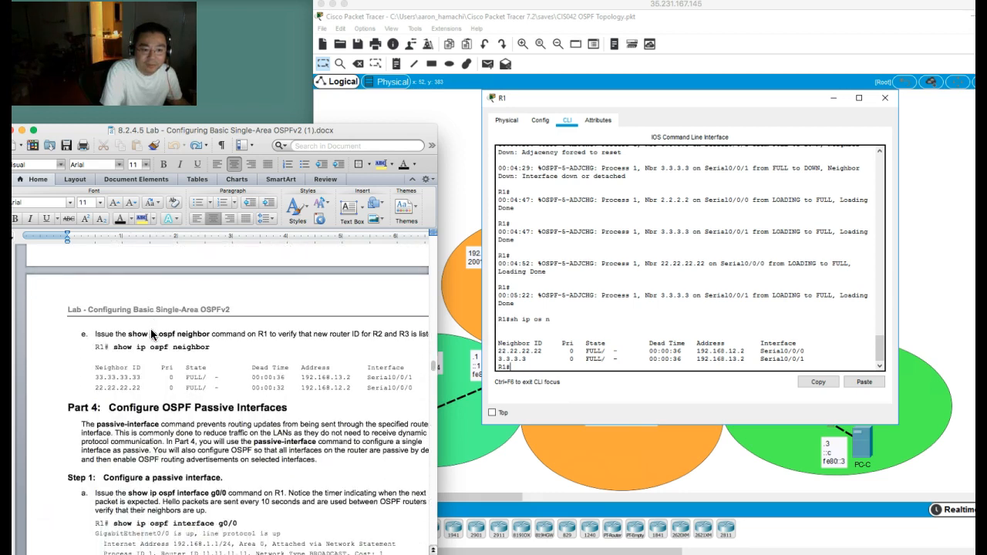
Step: List R1's OSPF neighbors several more times to check the neighbor ID shown for R3
{"action": "left_click", "coordinate": [652, 311]}
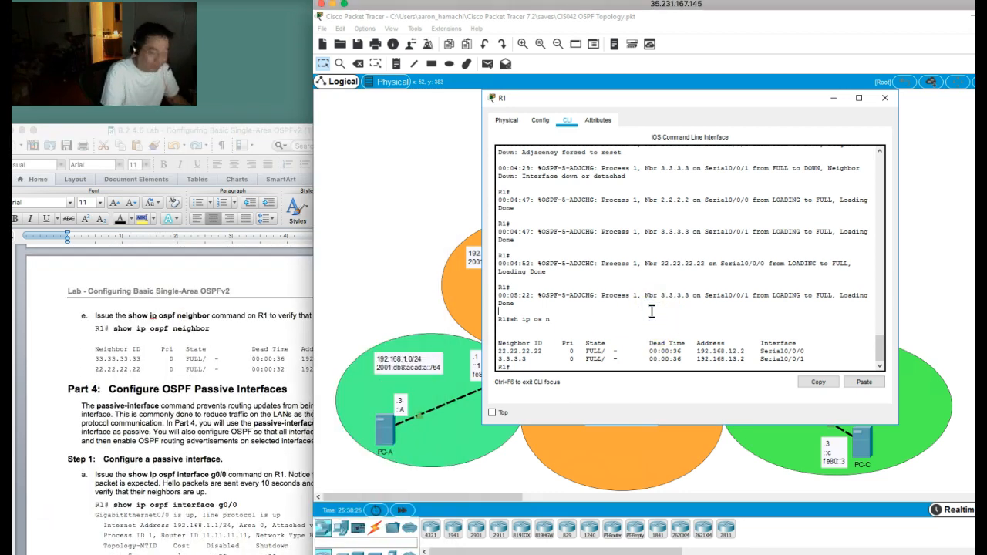
{"action": "key", "text": "Up"}
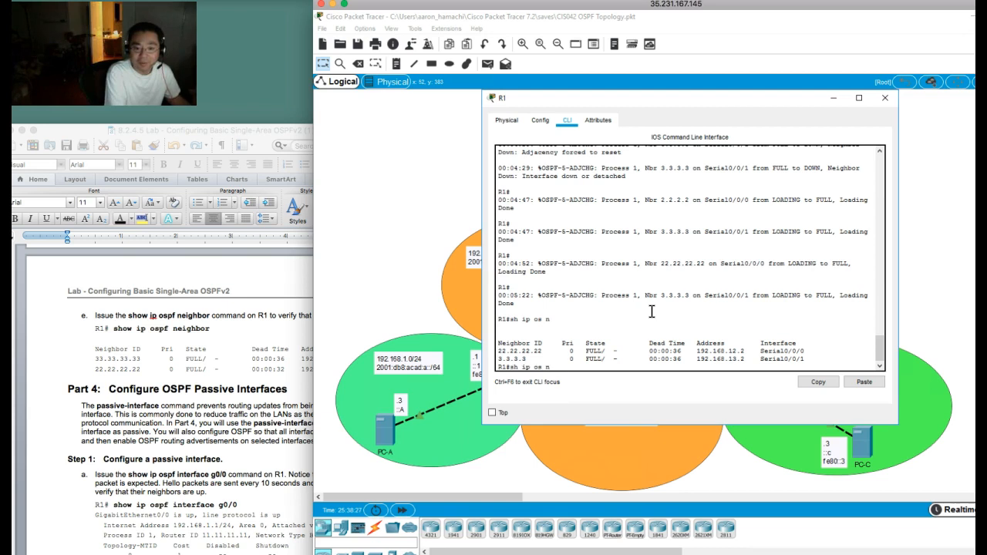
{"action": "key", "text": "Return"}
{"action": "key", "text": "Up"}
{"action": "key", "text": "Return"}
{"action": "key", "text": "Up"}
{"action": "key", "text": "Return"}
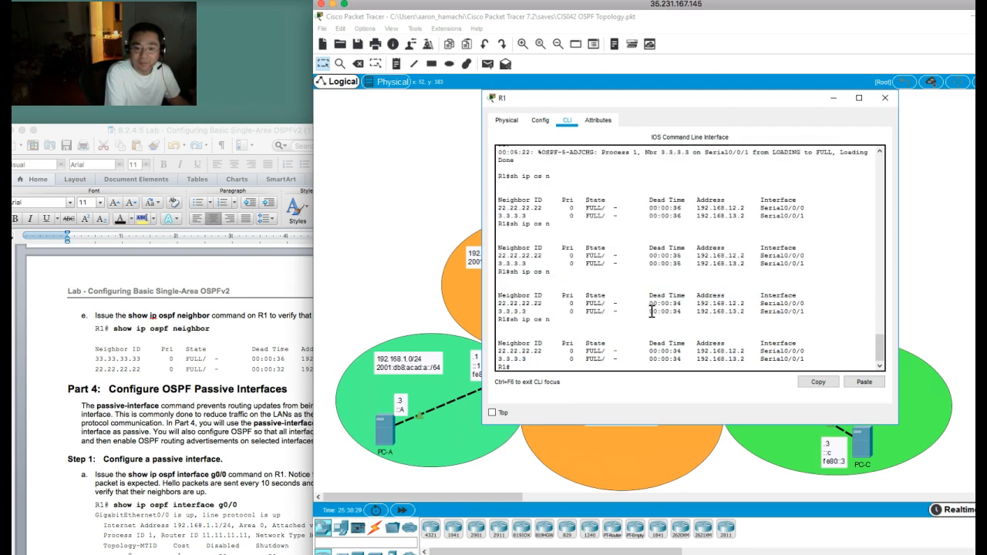
{"action": "key", "text": "Up"}
{"action": "key", "text": "Return"}
{"action": "key", "text": "Up"}
{"action": "key", "text": "Return"}
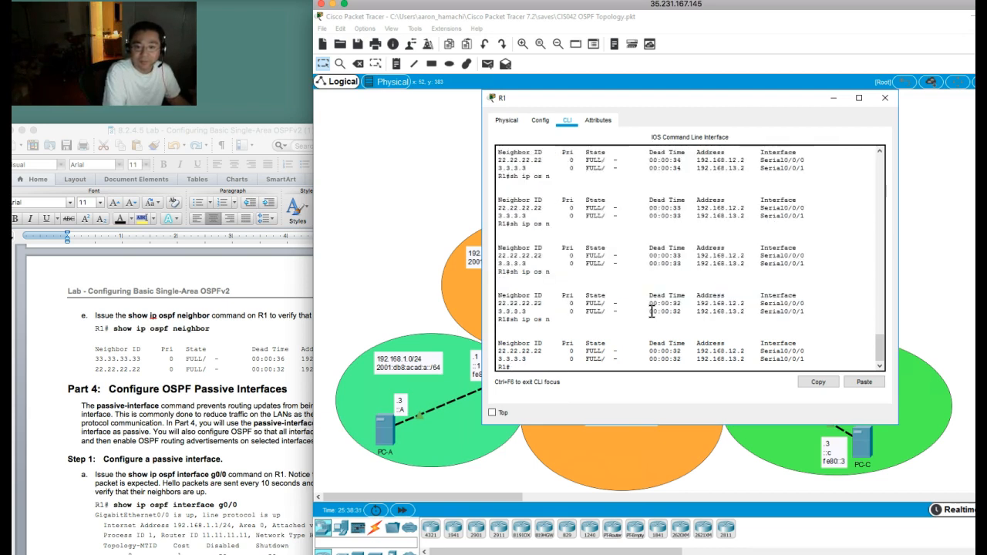
Step: Bring up the command line of router R3 and list its OSPF neighbors with sh ip os n
{"action": "left_click", "coordinate": [841, 337]}
{"action": "left_click", "coordinate": [945, 285]}
{"action": "left_click", "coordinate": [719, 368]}
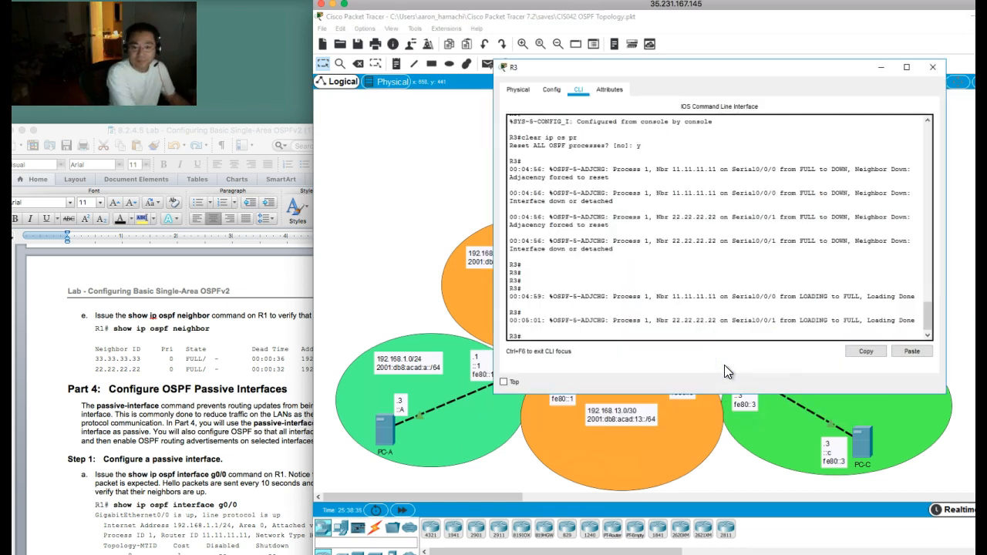
{"action": "type", "text": "sh ip os n"}
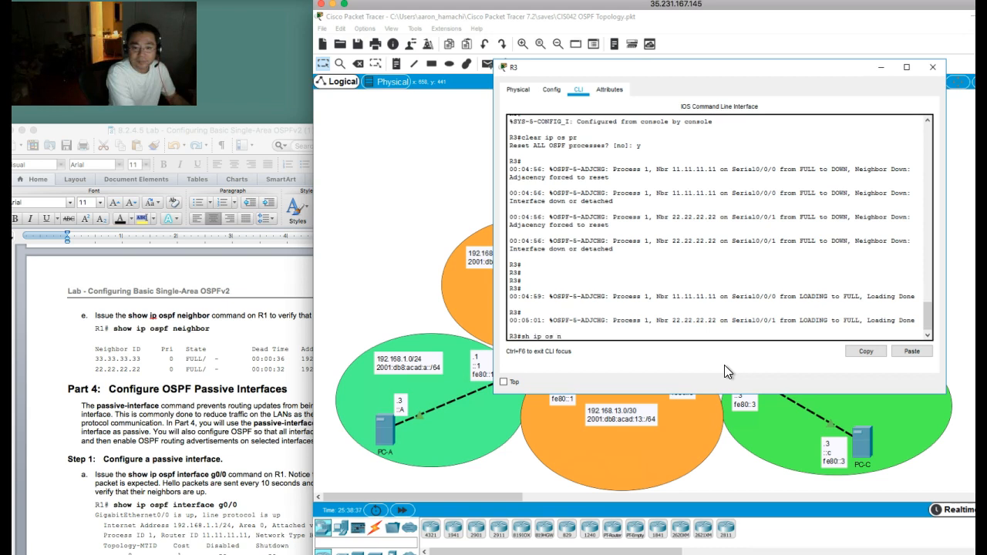
{"action": "key", "text": "Return"}
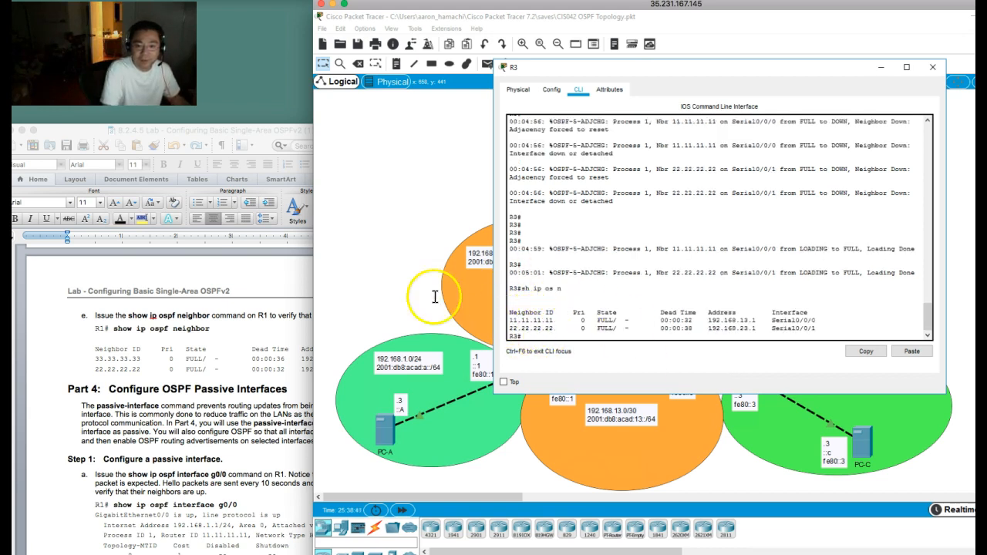
Step: Return to R1's command line and list its OSPF neighbors again
{"action": "left_click", "coordinate": [393, 256]}
{"action": "left_click", "coordinate": [524, 376]}
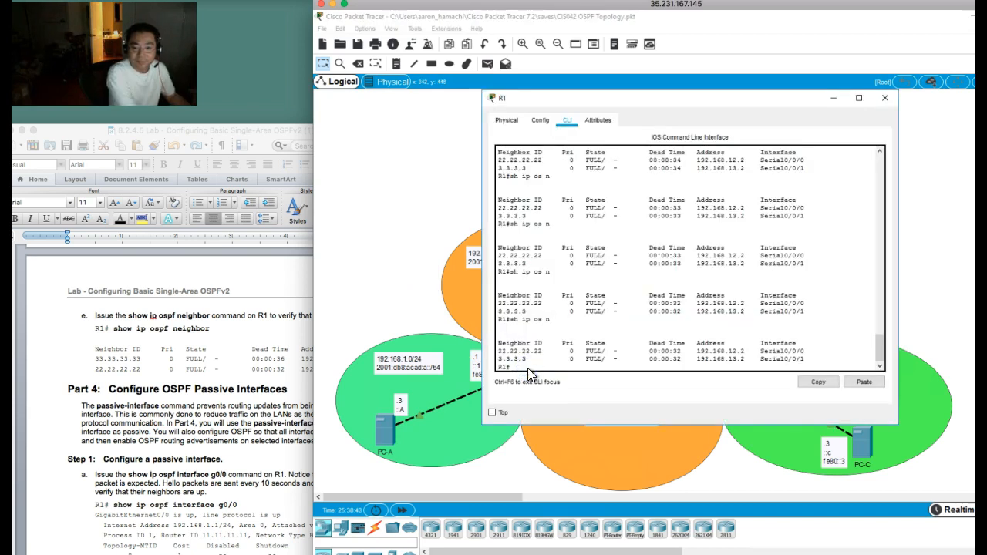
{"action": "type", "text": "sh ip os n"}
{"action": "key", "text": "Return"}
Step: Clear the IP OSPF process on R1, answering yes to the reset of all OSPF processes
{"action": "type", "text": "c"}
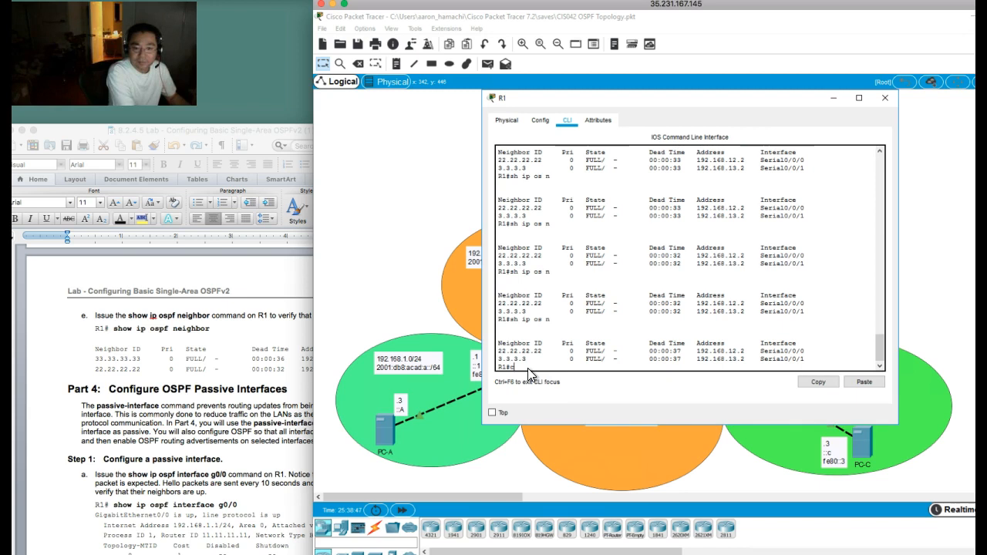
{"action": "type", "text": "lear ip os pr"}
{"action": "key", "text": "Return"}
{"action": "type", "text": "y"}
{"action": "key", "text": "Return"}
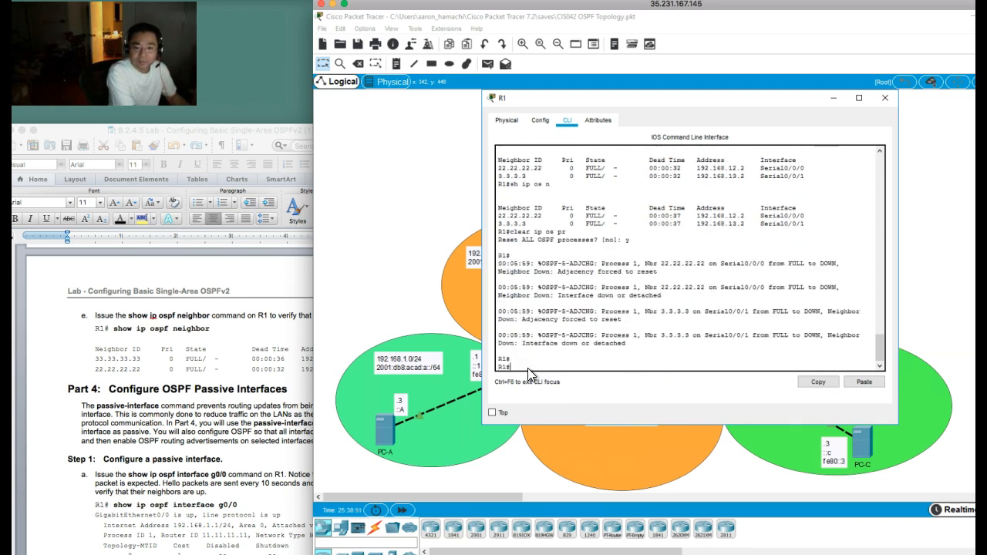
{"action": "key", "text": "Return"}
{"action": "key", "text": "Return"}
{"action": "key", "text": "Return"}
Step: List R1's OSPF neighbors repeatedly to follow the adjacencies re-forming and check the neighbor IDs after the reset
{"action": "type", "text": "sh ip os"}
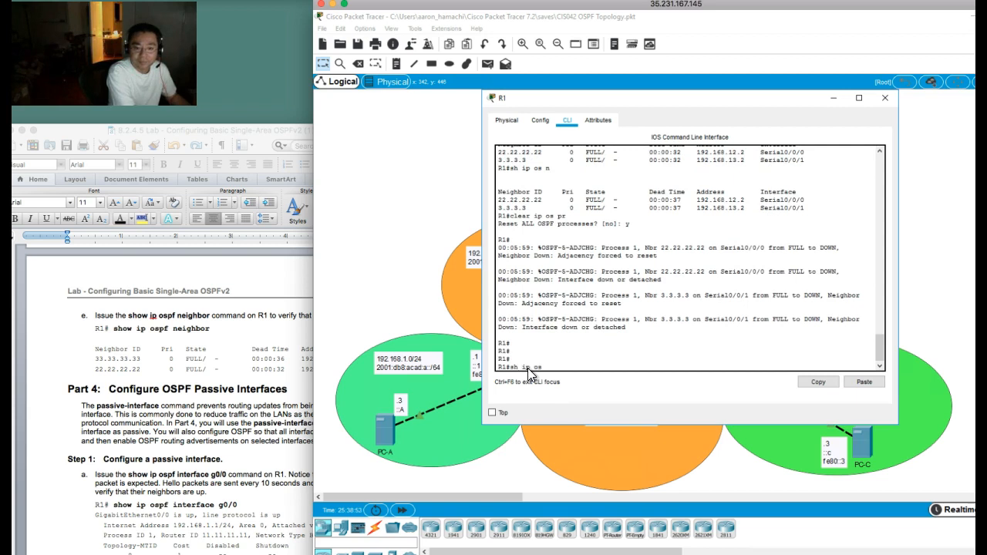
{"action": "type", "text": " n"}
{"action": "key", "text": "Return"}
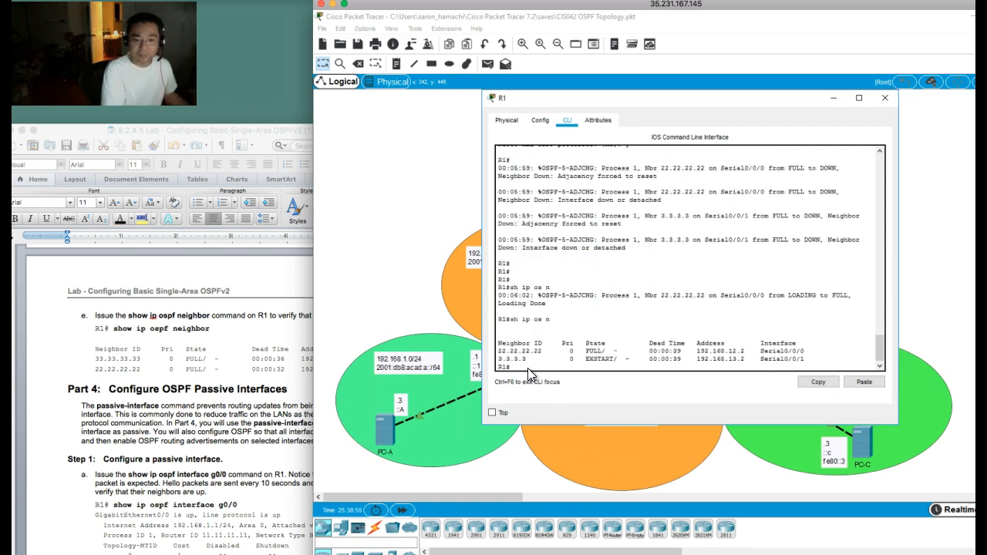
{"action": "key", "text": "Up"}
{"action": "key", "text": "Return"}
{"action": "key", "text": "Up"}
{"action": "key", "text": "Return"}
{"action": "key", "text": "Up"}
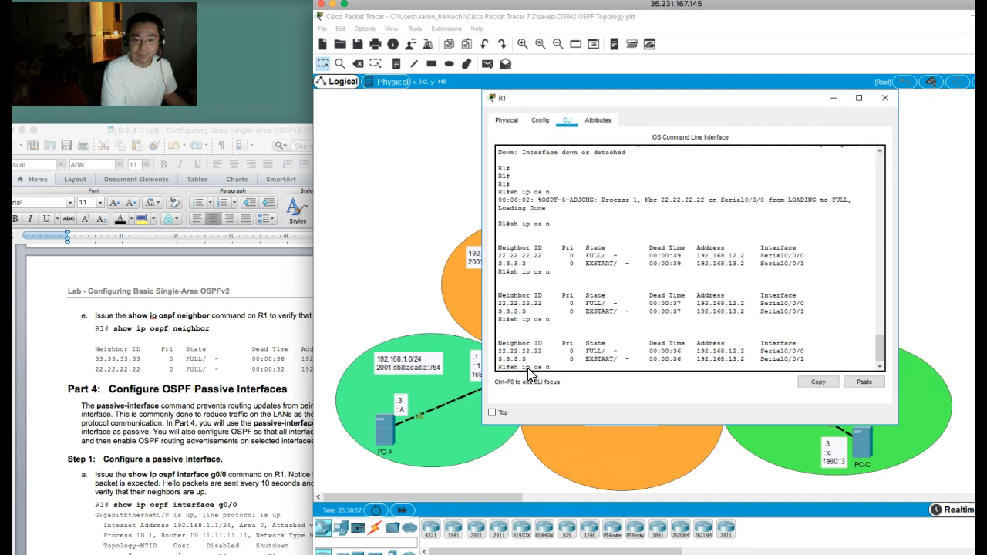
{"action": "key", "text": "Return"}
{"action": "key", "text": "Up"}
{"action": "key", "text": "Return"}
{"action": "key", "text": "Up"}
{"action": "key", "text": "Return"}
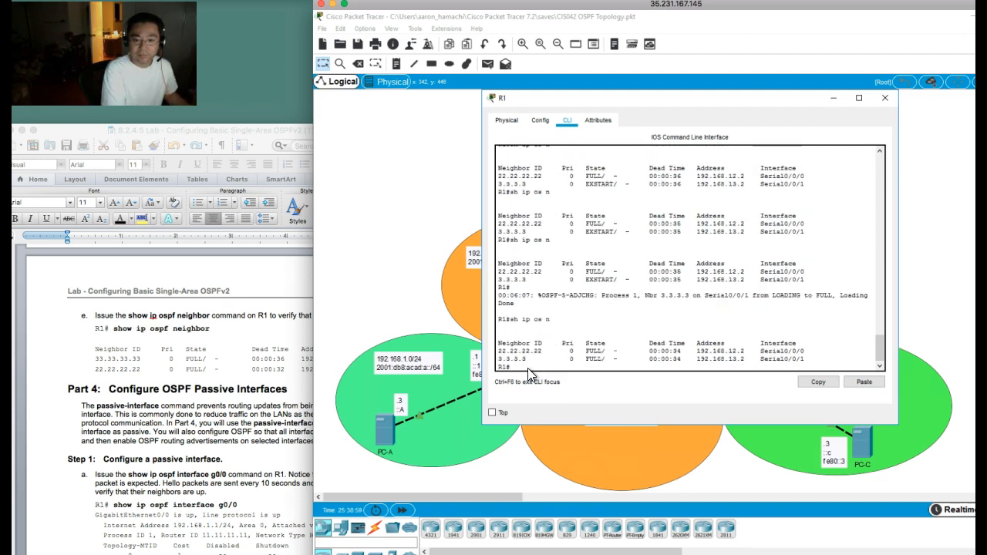
{"action": "key", "text": "Up"}
{"action": "key", "text": "Return"}
{"action": "key", "text": "Up"}
{"action": "key", "text": "Return"}
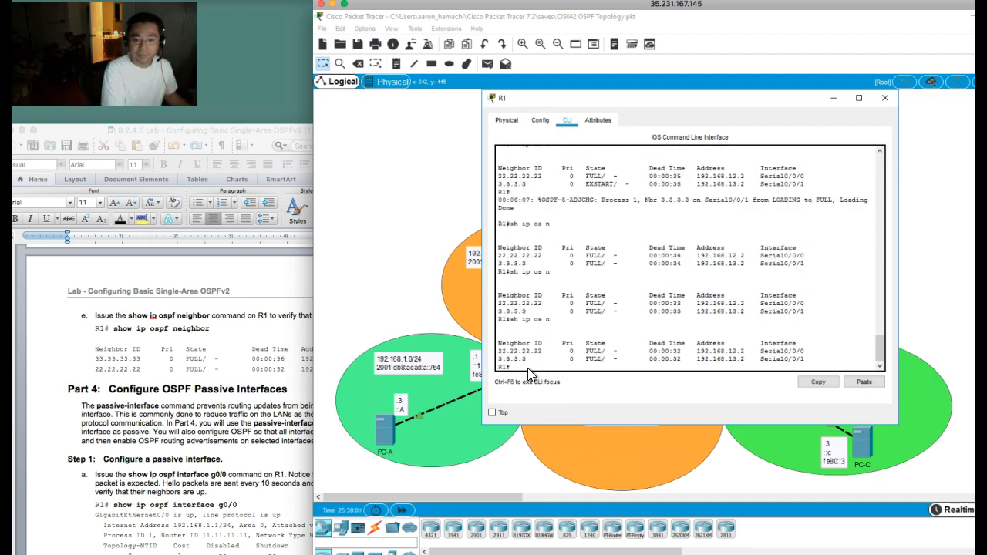
{"action": "key", "text": "Up"}
{"action": "key", "text": "Return"}
{"action": "key", "text": "Up"}
{"action": "key", "text": "Return"}
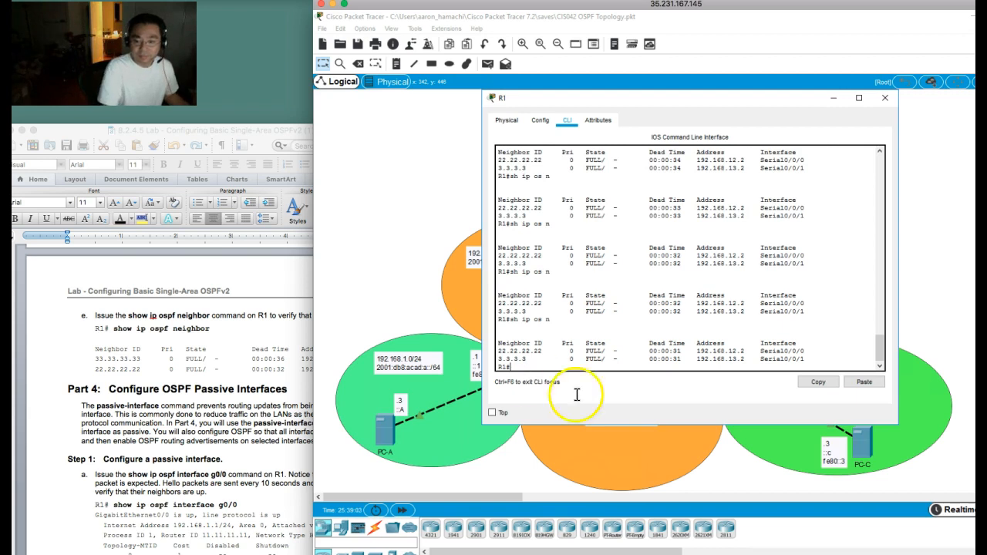
Step: Display the IP routing protocols on R3 and examine the router ID of OSPF process 1
{"action": "left_click", "coordinate": [927, 320]}
{"action": "left_click", "coordinate": [848, 397]}
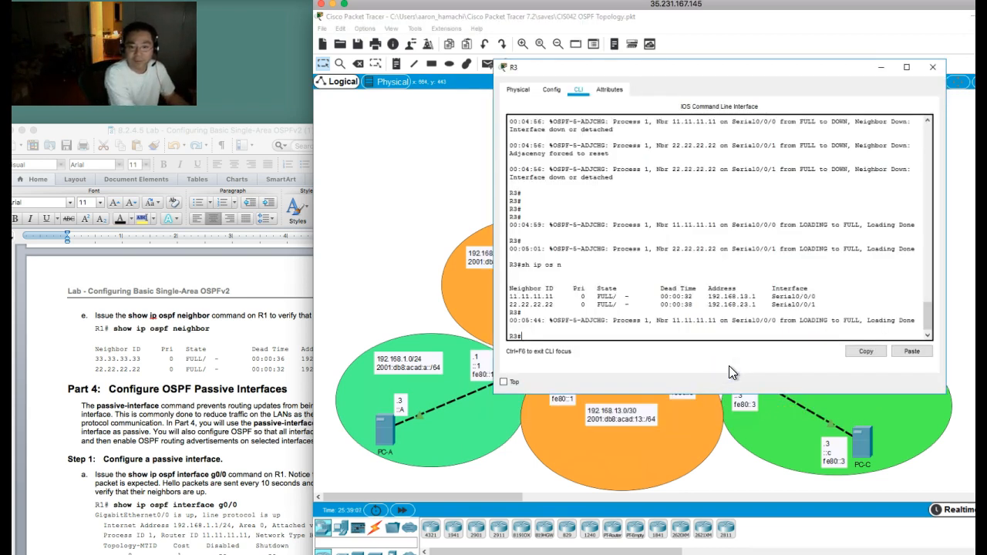
{"action": "type", "text": "sh ip prot"}
{"action": "key", "text": "Return"}
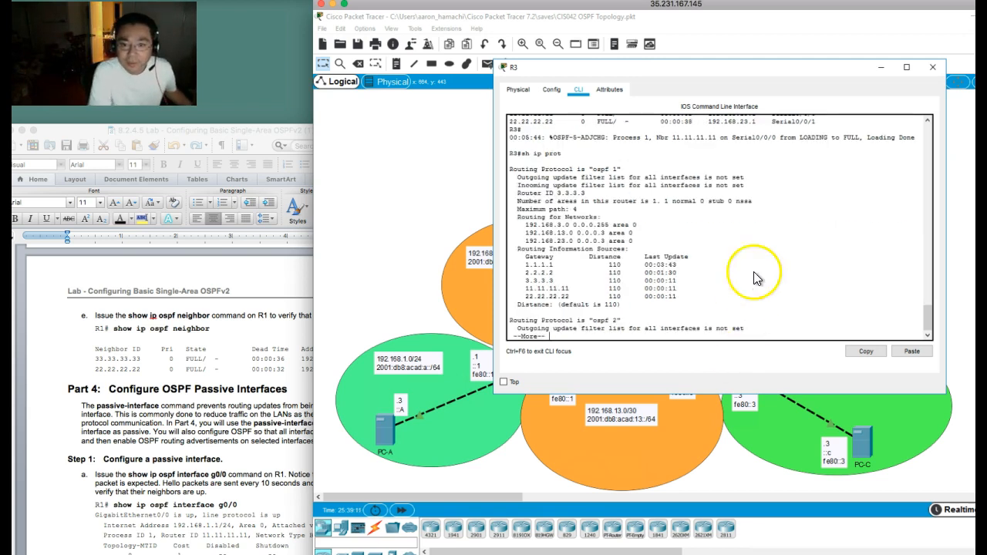
{"action": "left_click_drag", "start_coordinate": [532, 193], "coordinate": [587, 194]}
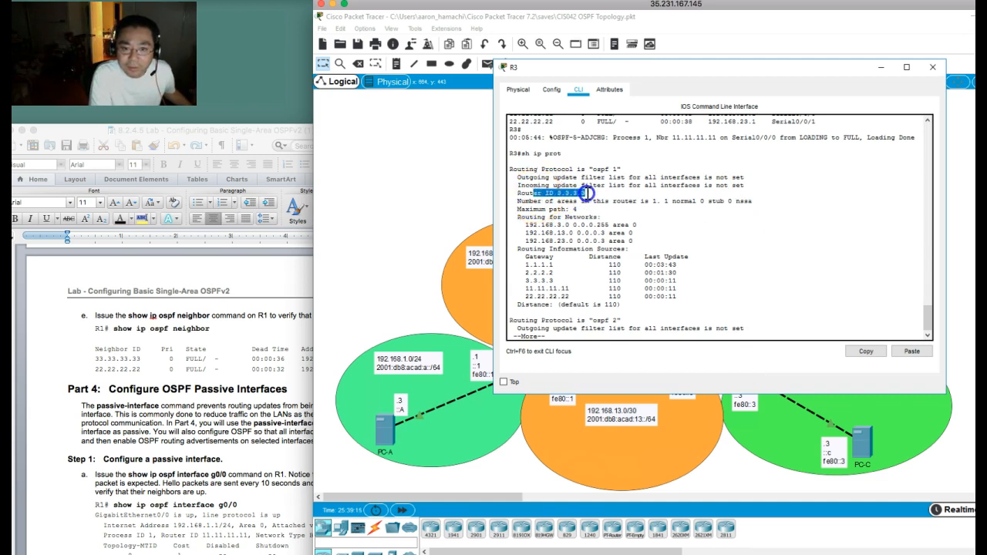
{"action": "key", "text": "space"}
Step: Set the router ID of OSPF process 1 on R3 to 33.33.33.33 and leave configuration mode
{"action": "type", "text": "conf t"}
{"action": "key", "text": "Return"}
{"action": "type", "text": "router os 1"}
{"action": "key", "text": "Return"}
{"action": "type", "text": "router"}
{"action": "key", "text": "Tab"}
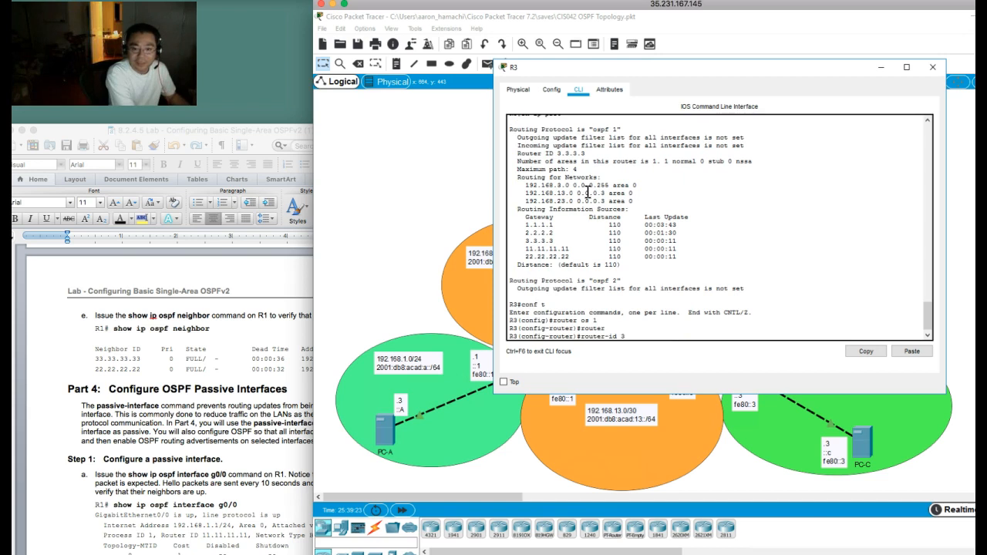
{"action": "type", "text": "33.33.33.33"}
{"action": "key", "text": "Return"}
{"action": "type", "text": "end"}
{"action": "key", "text": "Return"}
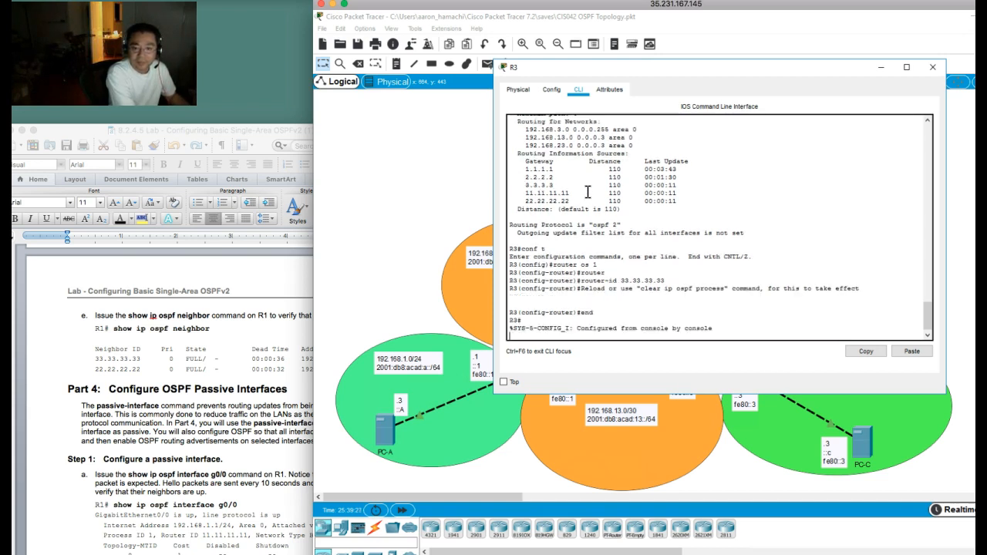
Step: Clear the IP OSPF process on R3, answering yes to the reset of all OSPF processes
{"action": "type", "text": "clear "}
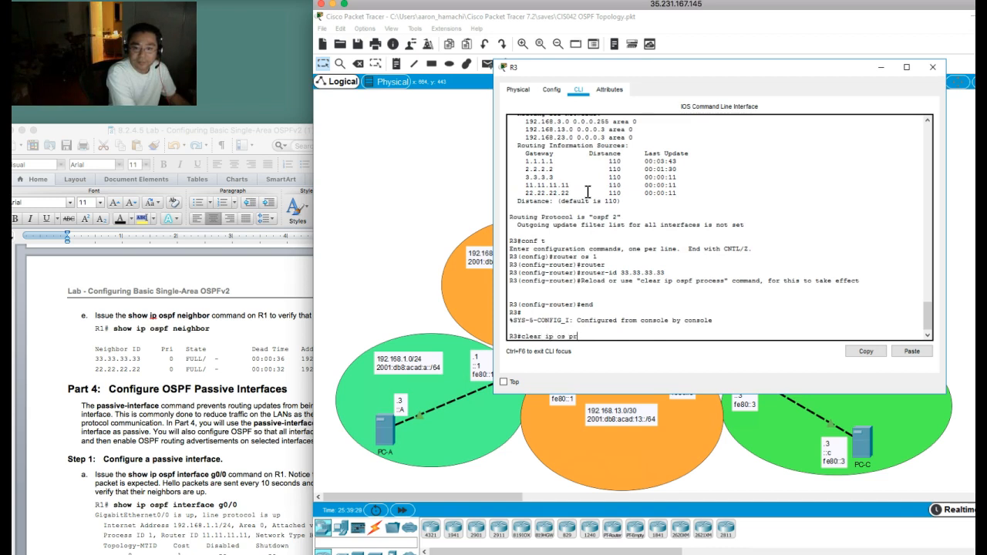
{"action": "type", "text": "ip os pr"}
{"action": "key", "text": "Return"}
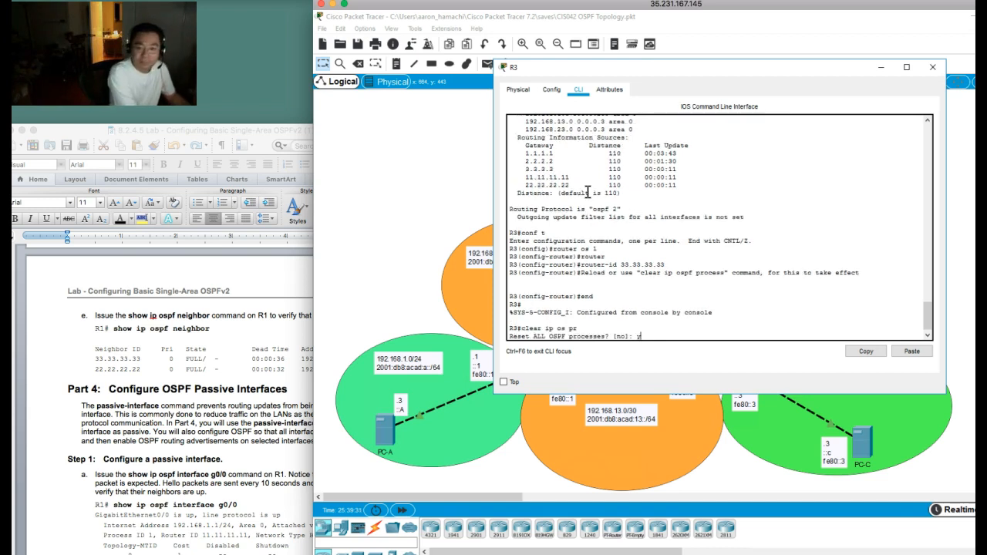
{"action": "type", "text": "y"}
{"action": "key", "text": "Return"}
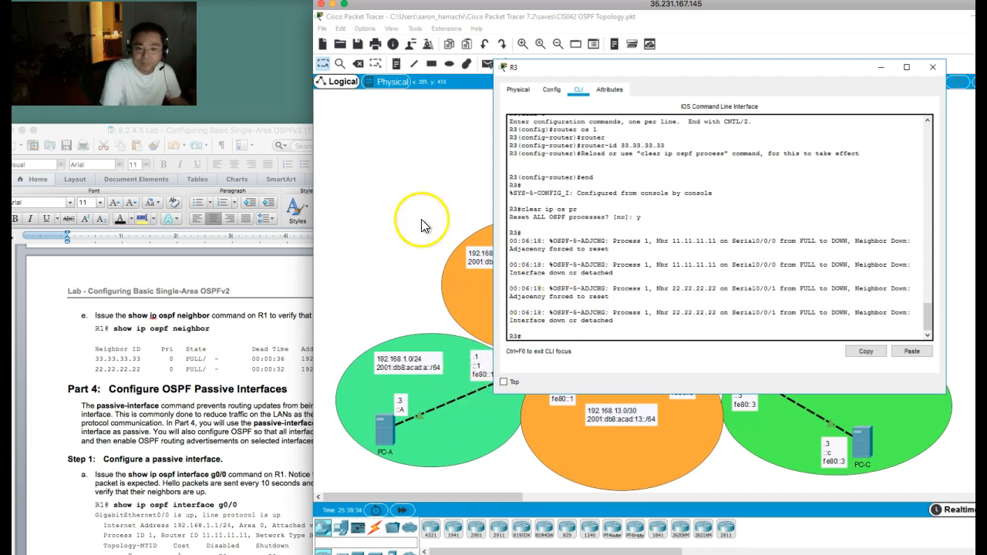
Step: Return to R1's command line and list its OSPF neighbors to verify R3's new router ID
{"action": "left_click", "coordinate": [378, 205]}
{"action": "left_click", "coordinate": [512, 379]}
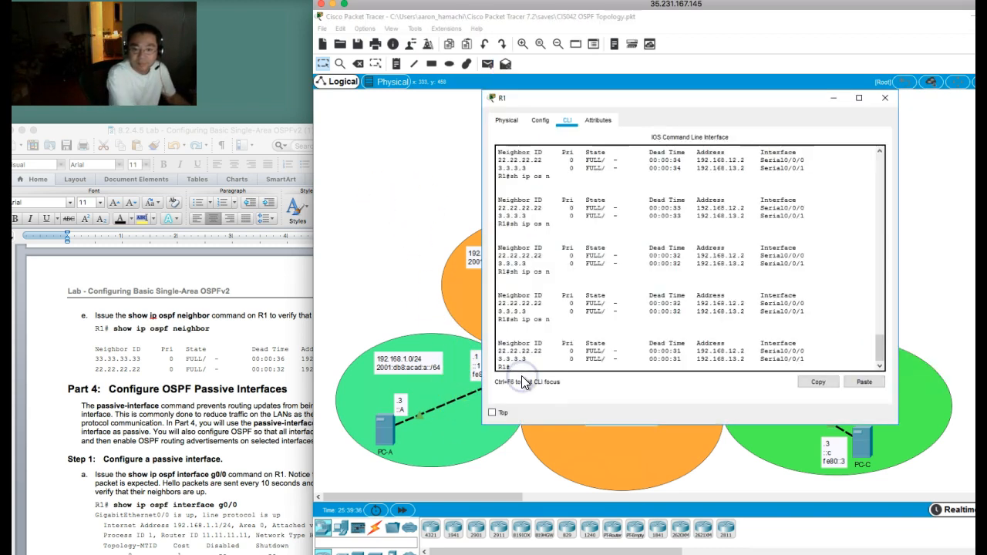
{"action": "key", "text": "Return"}
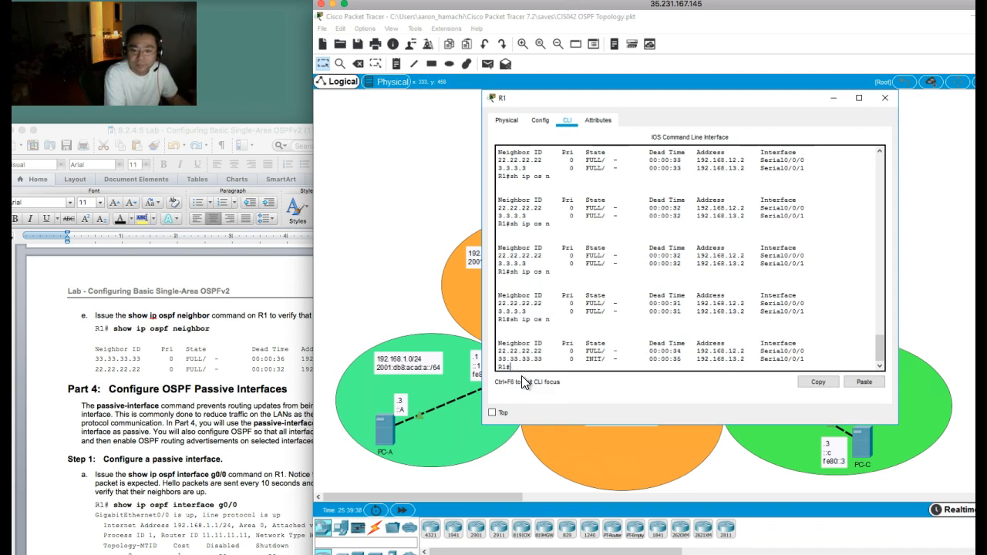
{"action": "key", "text": "Up"}
{"action": "key", "text": "Return"}
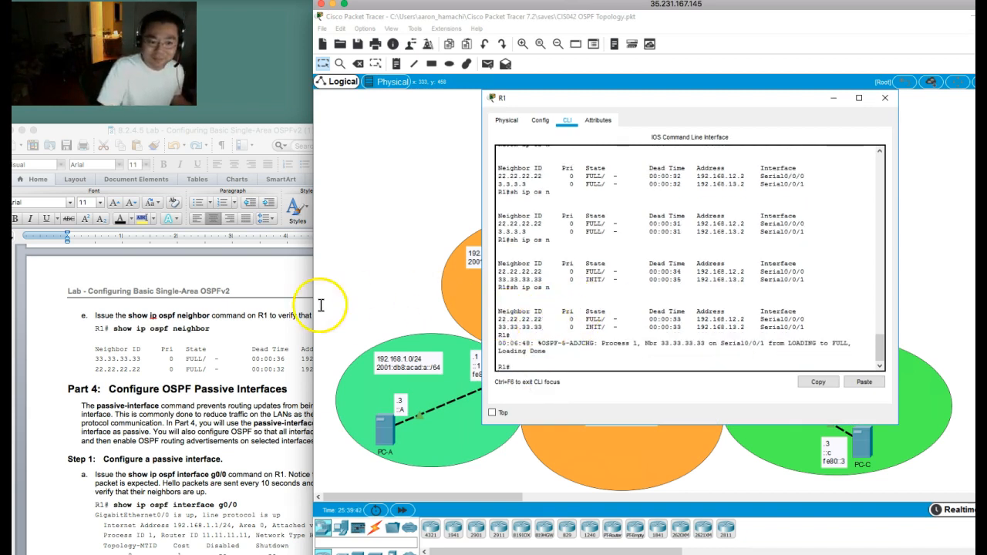
Step: Read Part 4, Step 1 on passive interfaces in the Word lab document, and enter global configuration mode on R1
{"action": "left_click", "coordinate": [185, 378]}
{"action": "scroll", "coordinate": [177, 386], "scroll_direction": "down", "scroll_amount": 5}
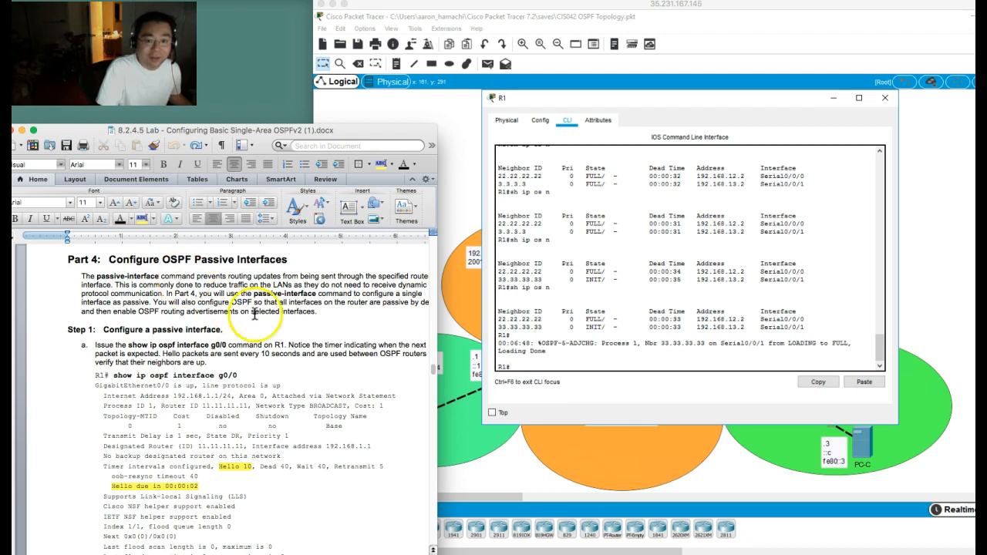
{"action": "left_click", "coordinate": [561, 299]}
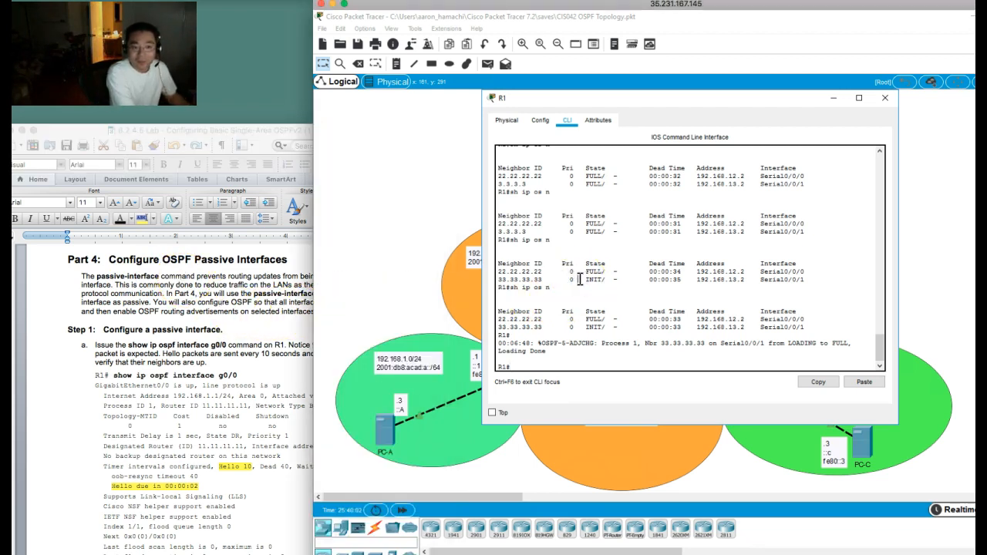
{"action": "type", "text": "conf t"}
{"action": "key", "text": "Return"}
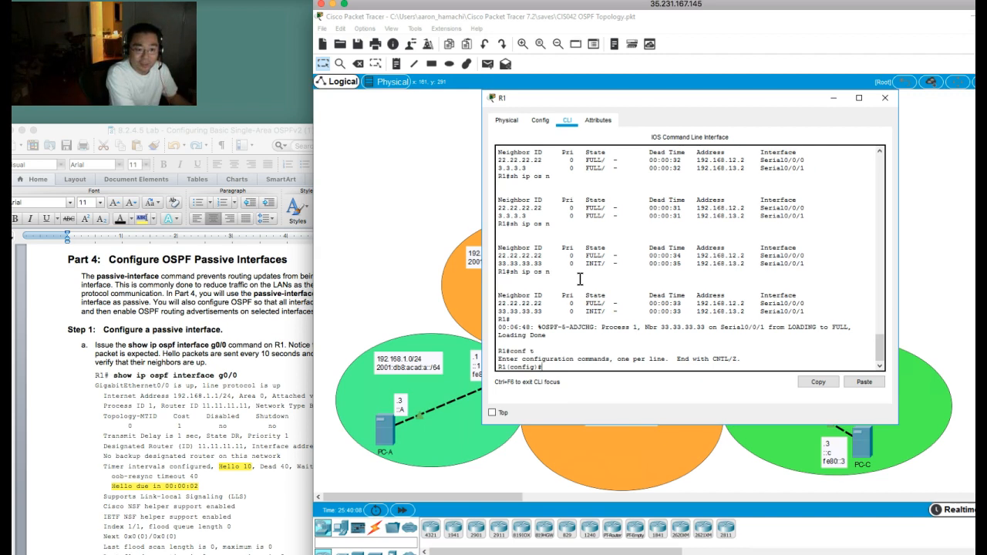
Step: Display R1's OSPF interface details for g0/0 from configuration mode, using do sh ip os int g0/0
{"action": "left_click", "coordinate": [201, 445]}
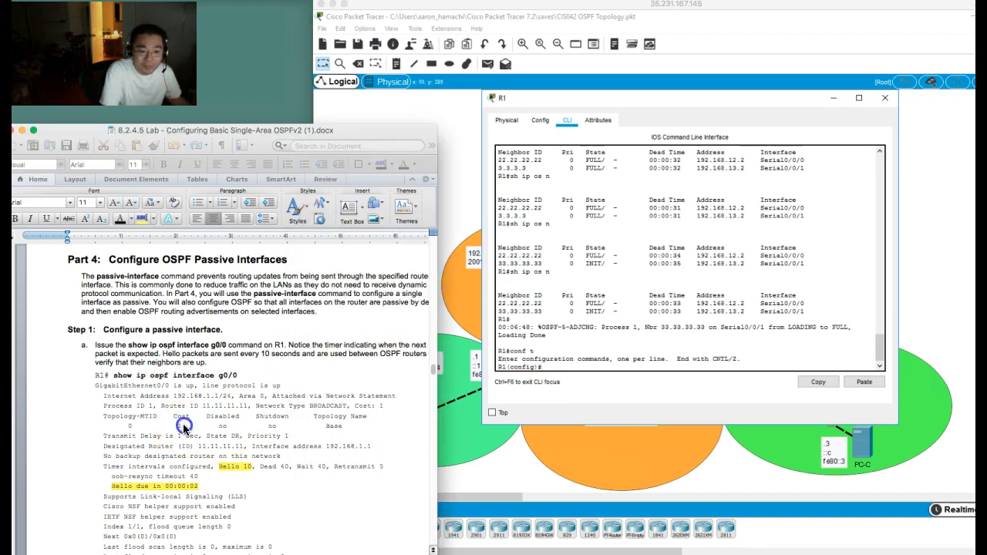
{"action": "left_click", "coordinate": [586, 323]}
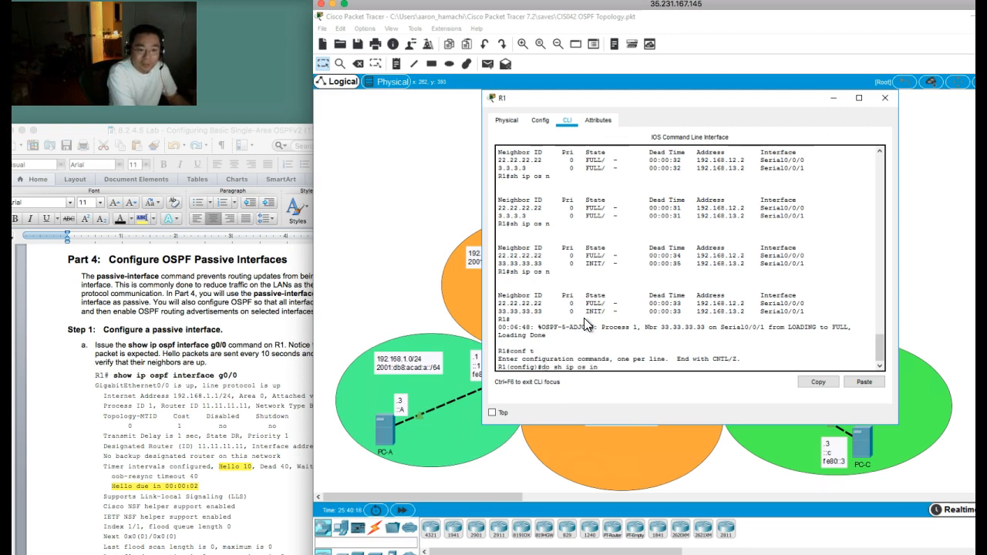
{"action": "key", "text": "Return"}
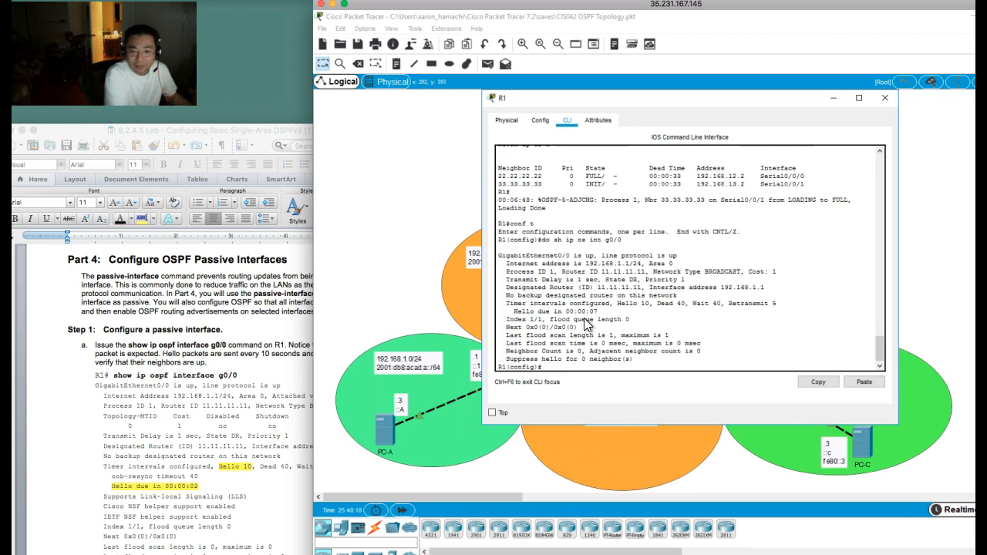
Step: Compare the lab document's sample g0/0 output with R1's output, highlighting the Hello due timer line on R1
{"action": "left_click", "coordinate": [195, 414]}
{"action": "scroll", "coordinate": [195, 414], "scroll_direction": "down", "scroll_amount": 2}
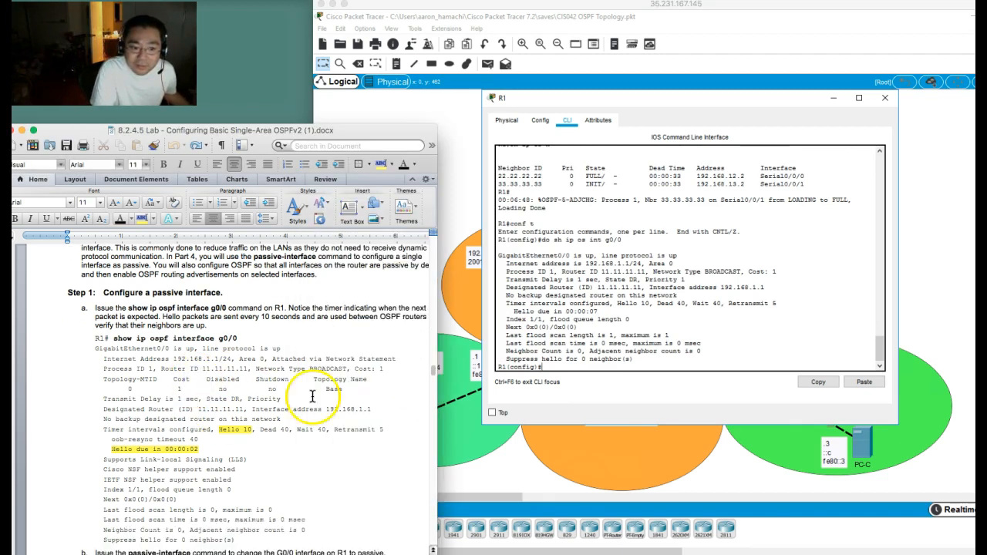
{"action": "left_click", "coordinate": [661, 335]}
{"action": "left_click_drag", "start_coordinate": [513, 311], "coordinate": [606, 310]}
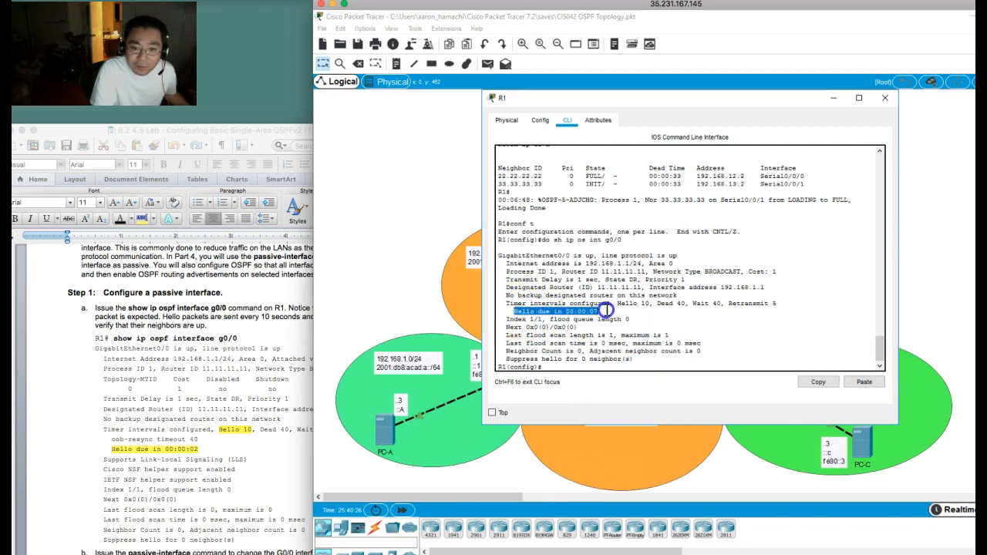
Step: Make R1's g0/0 interface passive under OSPF process 1, following step 1b of the lab document
{"action": "left_click", "coordinate": [646, 327]}
{"action": "left_click", "coordinate": [135, 378]}
{"action": "scroll", "coordinate": [135, 378], "scroll_direction": "down", "scroll_amount": 5}
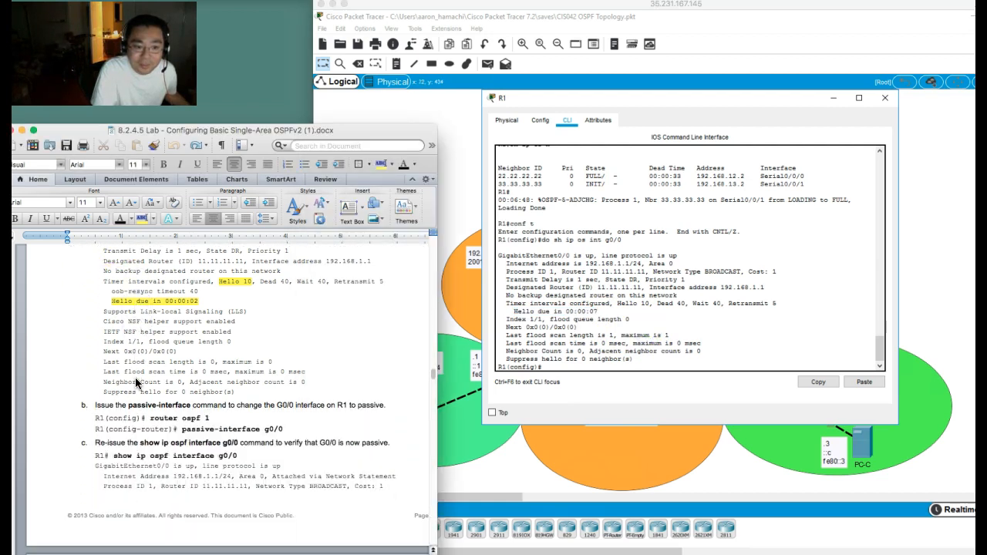
{"action": "scroll", "coordinate": [135, 377], "scroll_direction": "down", "scroll_amount": 2}
{"action": "left_click", "coordinate": [639, 296]}
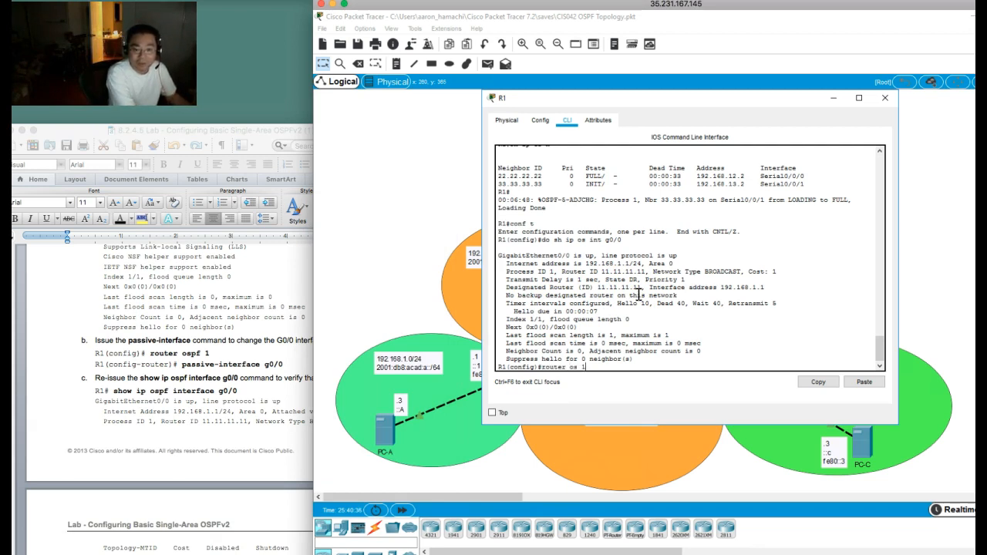
{"action": "key", "text": "Return"}
{"action": "type", "text": "pass"}
{"action": "key", "text": "Tab"}
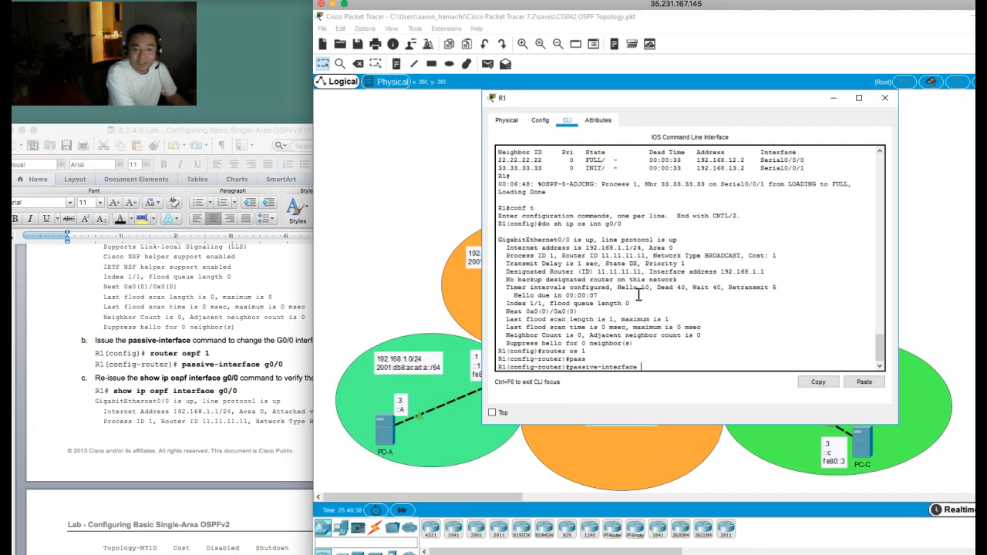
{"action": "type", "text": "g0/0"}
{"action": "key", "text": "Return"}
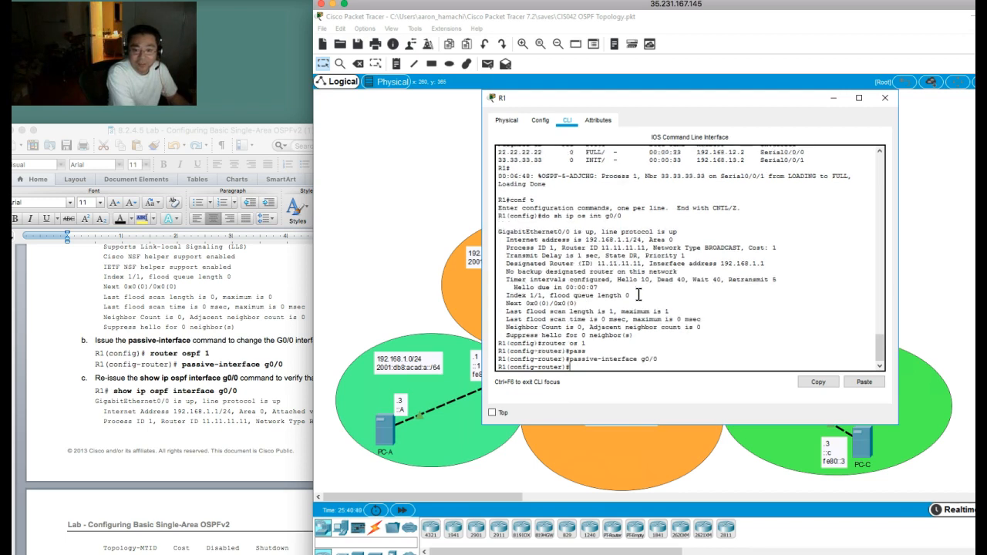
{"action": "key", "text": "Return"}
{"action": "key", "text": "Return"}
{"action": "key", "text": "Return"}
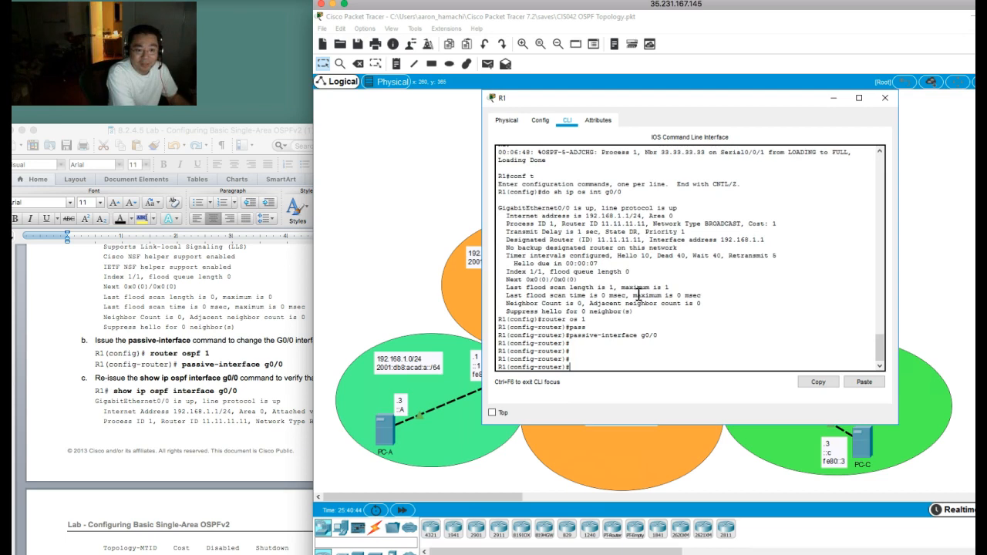
Step: Redisplay R1's OSPF details for g0/0 with do sh ip os int g0/0 and compare the No Hellos line with the lab's sample
{"action": "key", "text": "Up"}
{"action": "key", "text": "Up"}
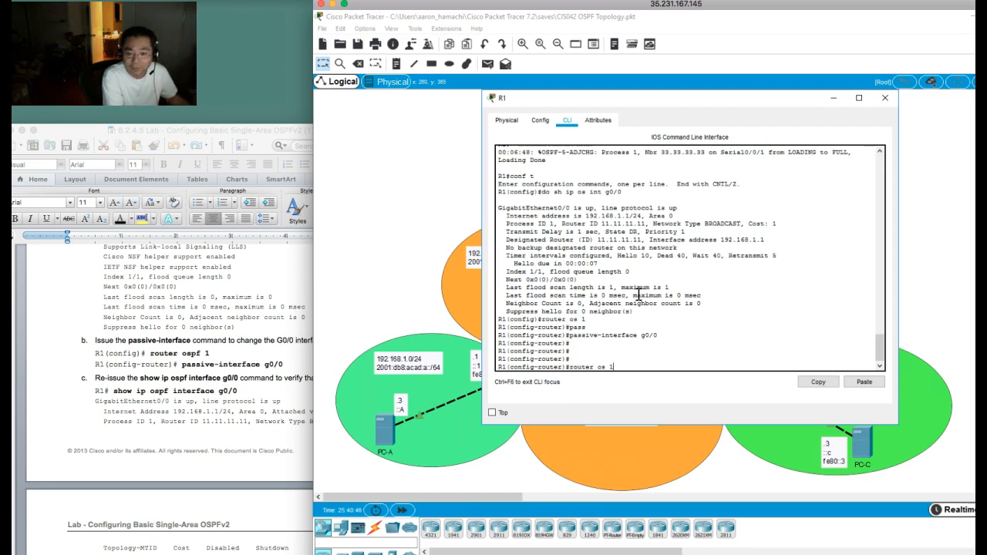
{"action": "key", "text": "Return"}
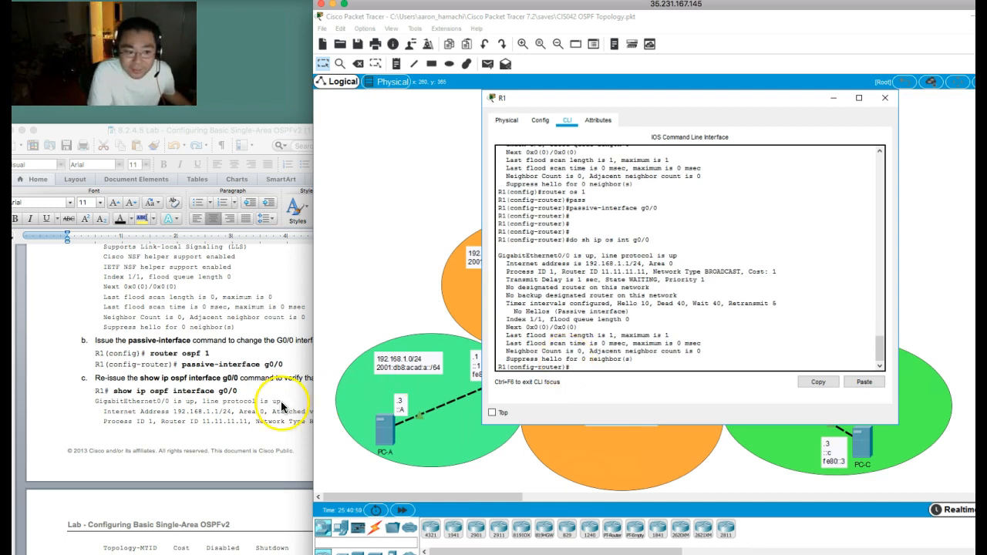
{"action": "left_click", "coordinate": [195, 398]}
{"action": "scroll", "coordinate": [194, 393], "scroll_direction": "down", "scroll_amount": 5}
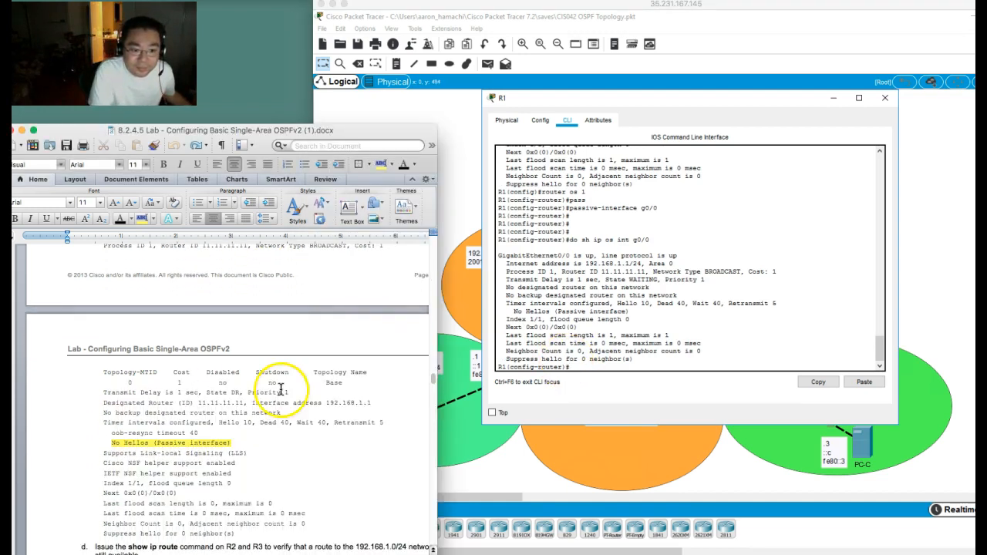
{"action": "left_click", "coordinate": [631, 321]}
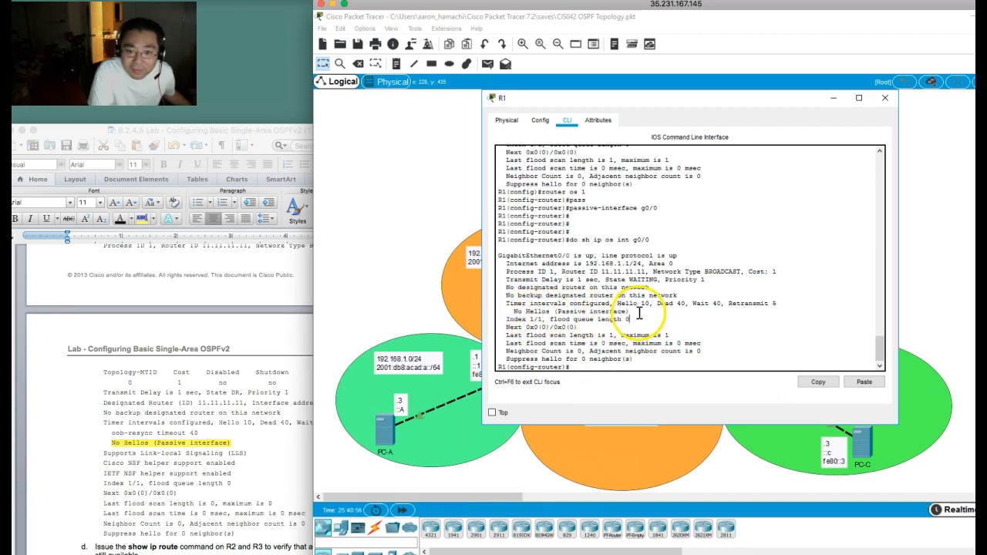
{"action": "left_click_drag", "start_coordinate": [509, 312], "coordinate": [630, 317]}
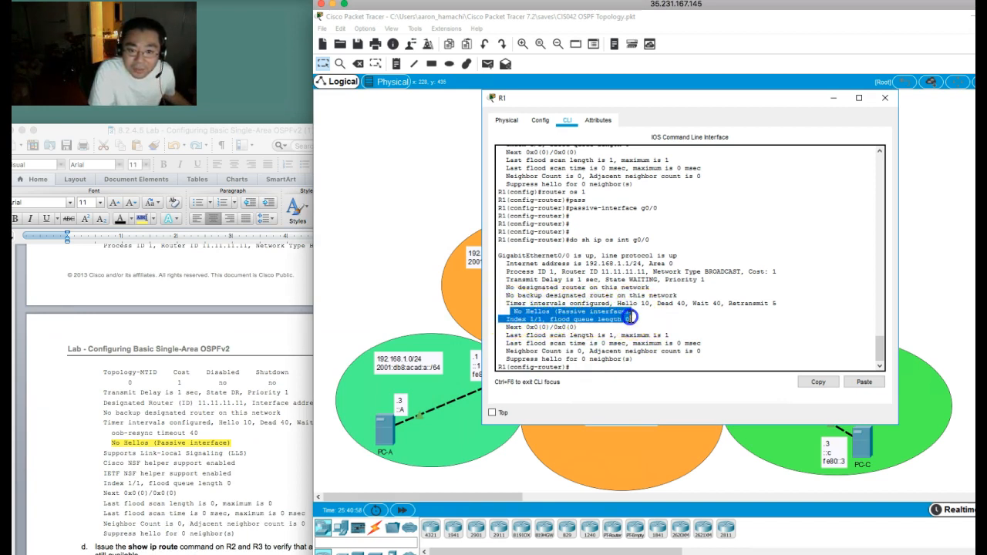
{"action": "left_click", "coordinate": [685, 318]}
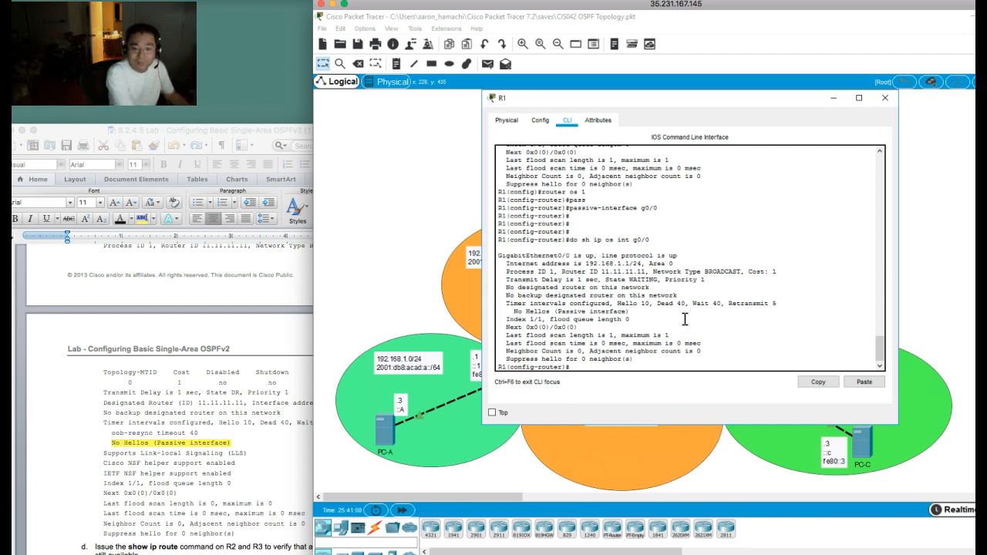
Step: Exit configuration mode on R1 and return to the network topology
{"action": "type", "text": "end"}
{"action": "key", "text": "Return"}
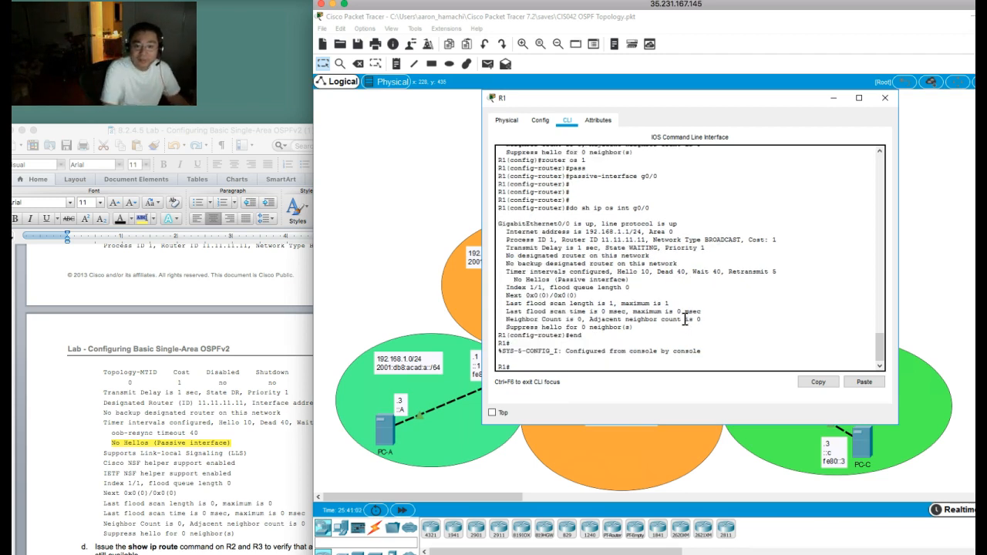
{"action": "left_click", "coordinate": [365, 185]}
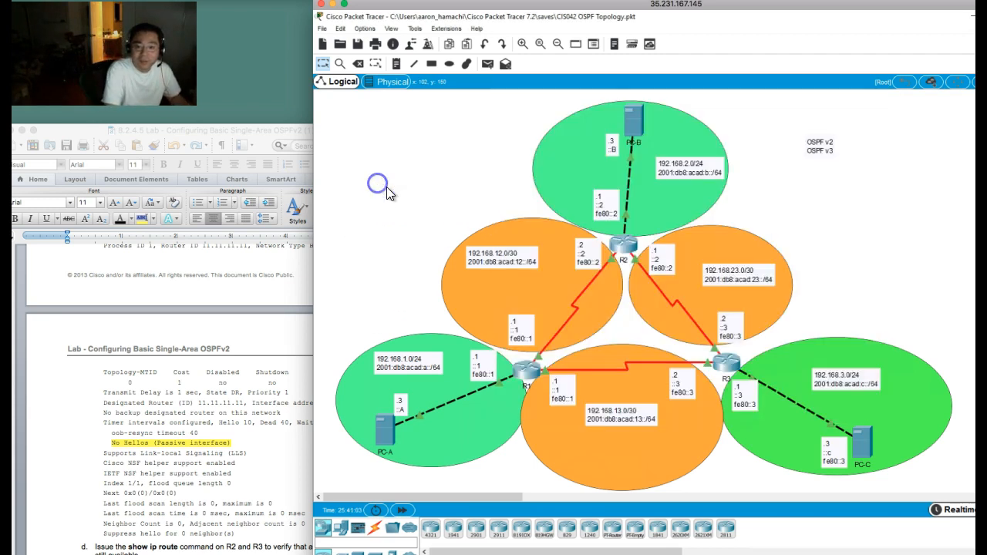
Step: Open R2's command line and make its g0/0 interface passive under OSPF process 1
{"action": "left_click", "coordinate": [626, 246]}
{"action": "type", "text": "conf"}
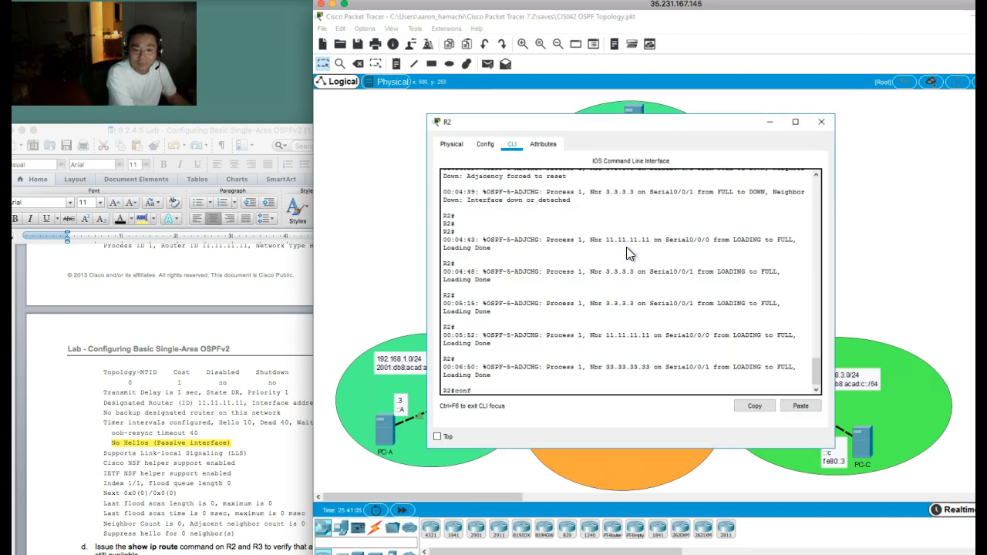
{"action": "type", "text": " t"}
{"action": "key", "text": "Return"}
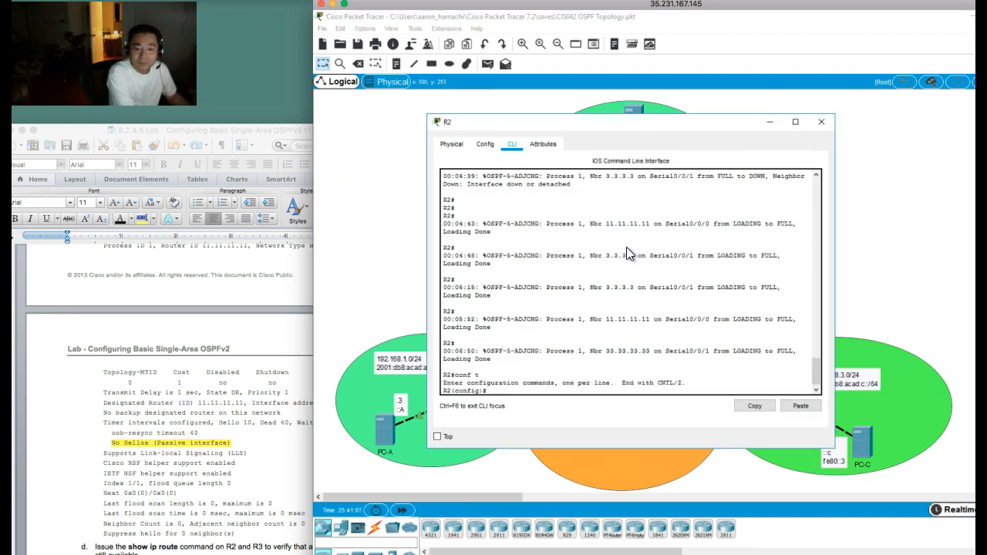
{"action": "type", "text": "router os 1"}
{"action": "key", "text": "Return"}
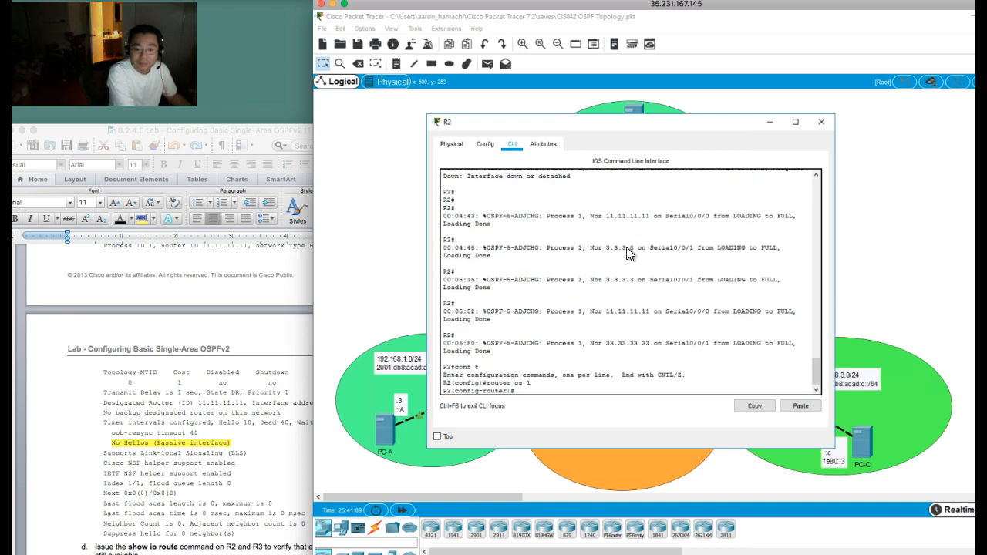
{"action": "type", "text": "passiv g0"}
{"action": "key", "text": "Return"}
Step: Switch to R3's command line and make its g0/0 interface passive under OSPF process 1
{"action": "left_click", "coordinate": [932, 217]}
{"action": "left_click", "coordinate": [734, 359]}
{"action": "type", "text": "conf t"}
{"action": "key", "text": "Return"}
{"action": "type", "text": "router os 1"}
{"action": "key", "text": "Return"}
{"action": "type", "text": "passiv g0/0"}
{"action": "key", "text": "Return"}
Step: Read step 1d of the lab, leave configuration mode on R3, and display its route with sh ip route 192.168.1.0
{"action": "left_click", "coordinate": [578, 368]}
{"action": "left_click", "coordinate": [231, 286]}
{"action": "scroll", "coordinate": [205, 364], "scroll_direction": "down", "scroll_amount": 5}
{"action": "scroll", "coordinate": [205, 364], "scroll_direction": "down", "scroll_amount": 3}
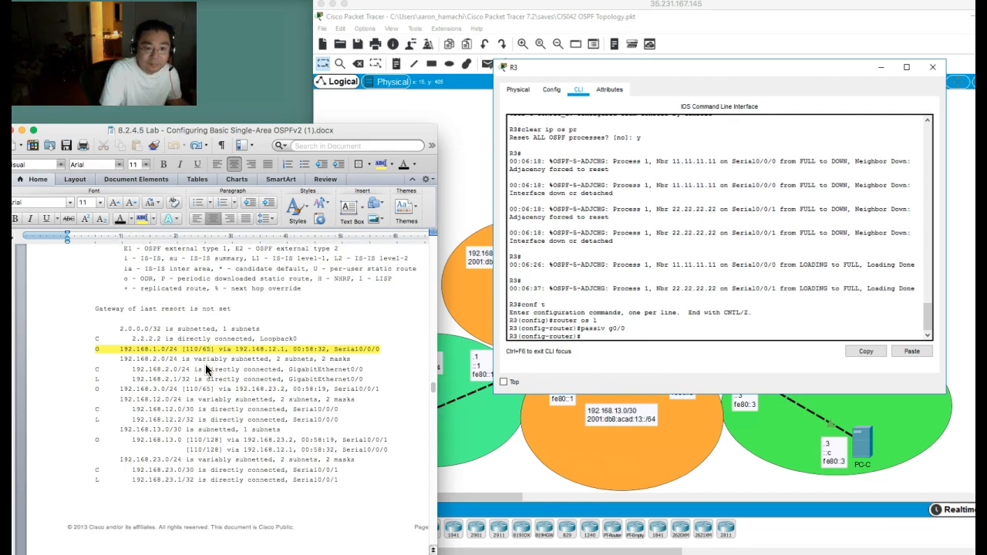
{"action": "scroll", "coordinate": [205, 364], "scroll_direction": "up", "scroll_amount": 3}
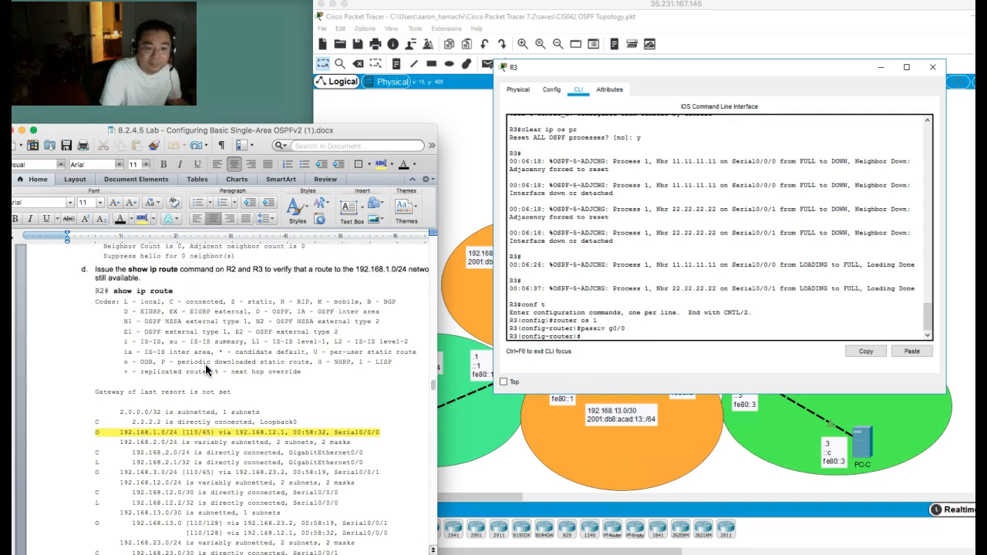
{"action": "left_click", "coordinate": [717, 262]}
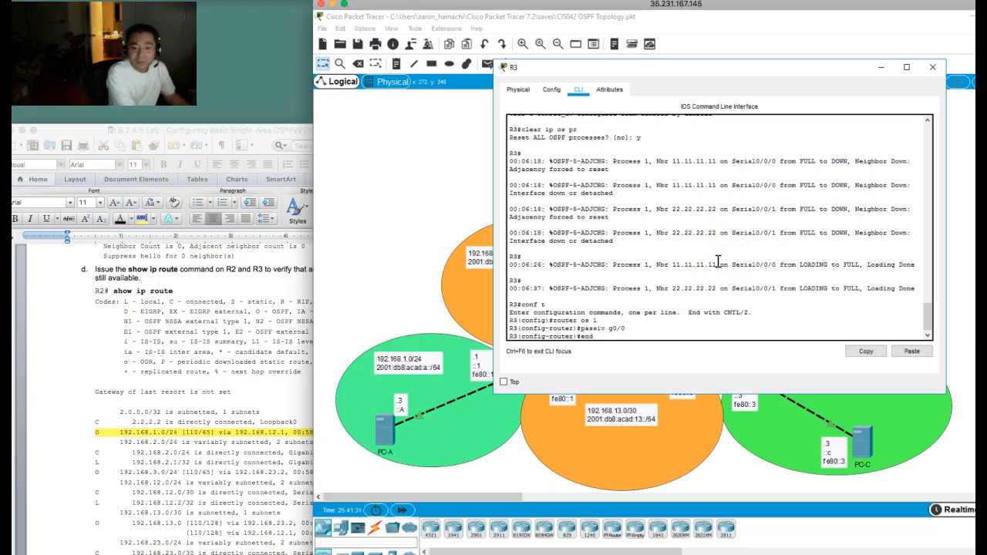
{"action": "key", "text": "Return"}
{"action": "key", "text": "Return"}
{"action": "key", "text": "Return"}
{"action": "key", "text": "Return"}
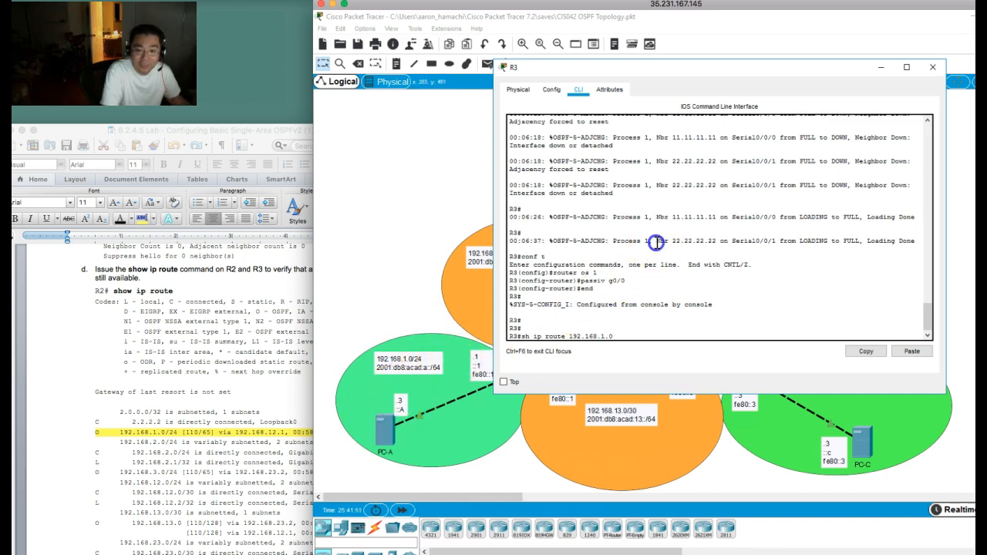
{"action": "key", "text": "Return"}
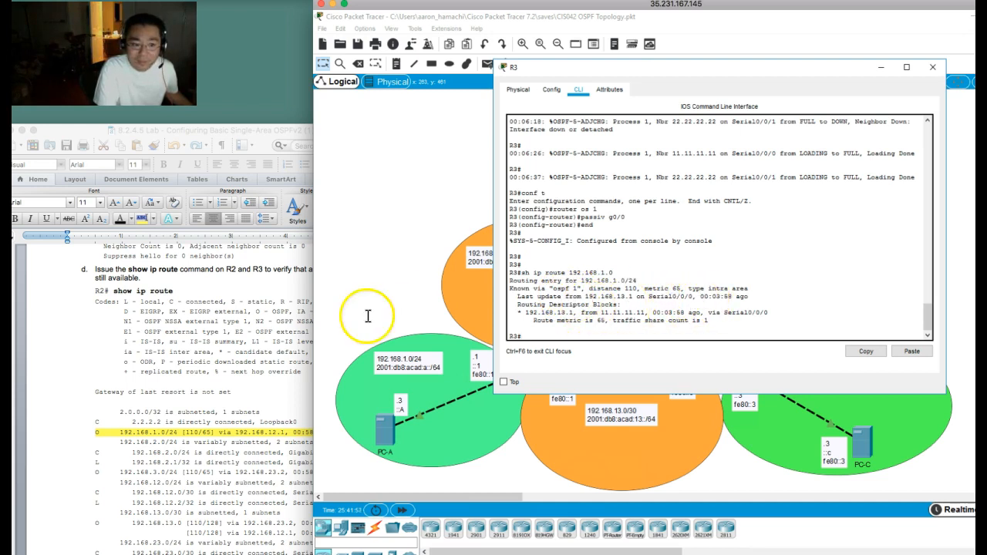
Step: Read Part 4, Step 2 of the lab document on setting passive interface as the default on a router
{"action": "left_click", "coordinate": [222, 339]}
{"action": "scroll", "coordinate": [222, 340], "scroll_direction": "down", "scroll_amount": 10}
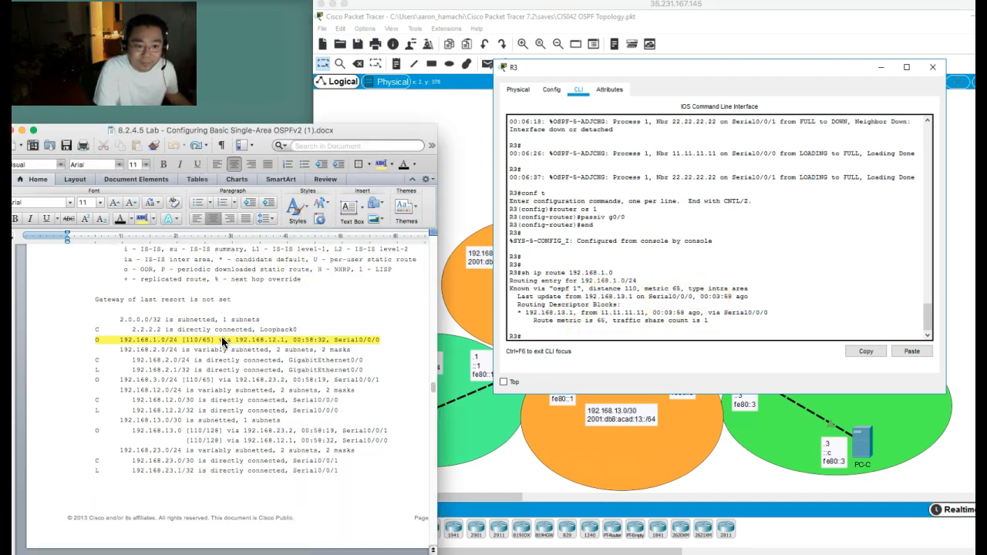
{"action": "scroll", "coordinate": [222, 341], "scroll_direction": "down", "scroll_amount": 5}
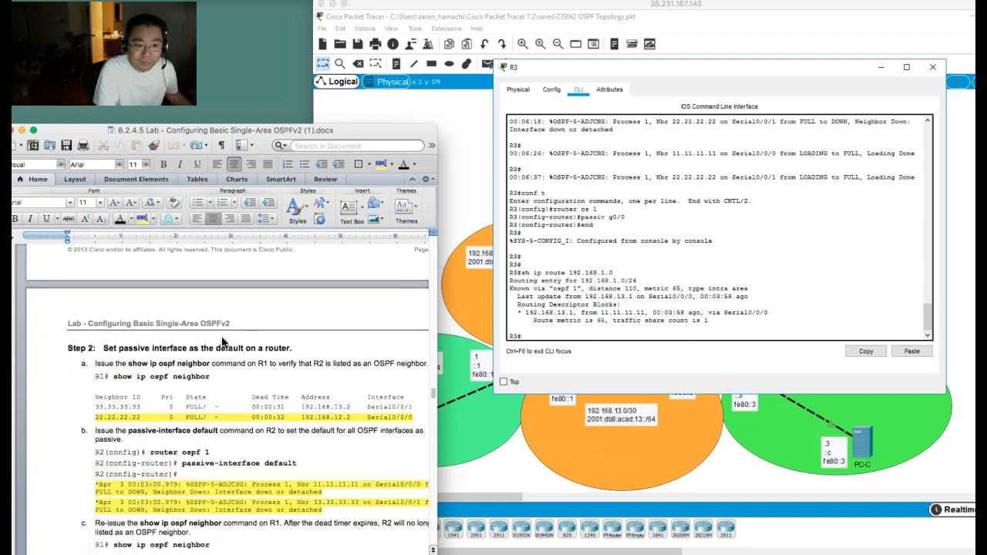
{"action": "scroll", "coordinate": [221, 336], "scroll_direction": "down", "scroll_amount": 2}
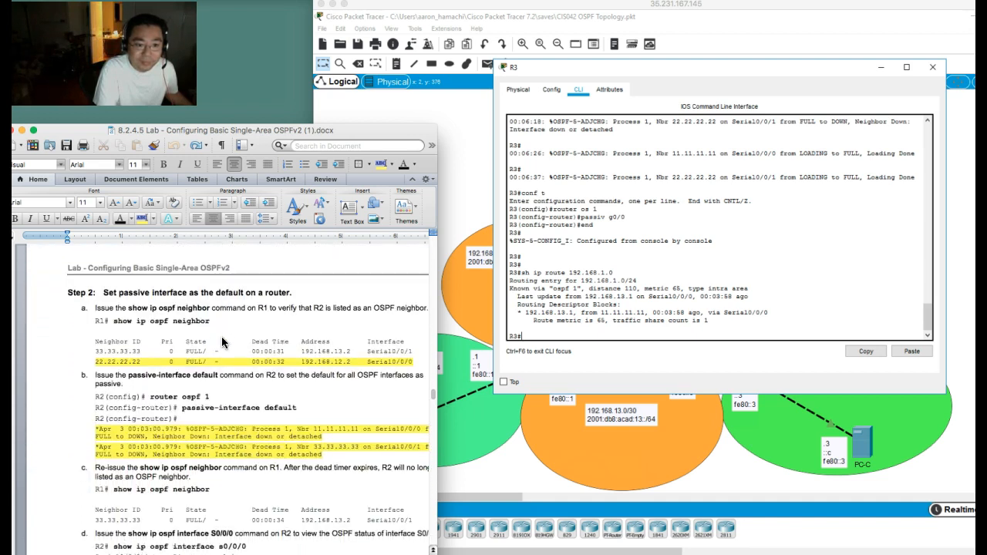
{"action": "scroll", "coordinate": [222, 336], "scroll_direction": "down", "scroll_amount": 2}
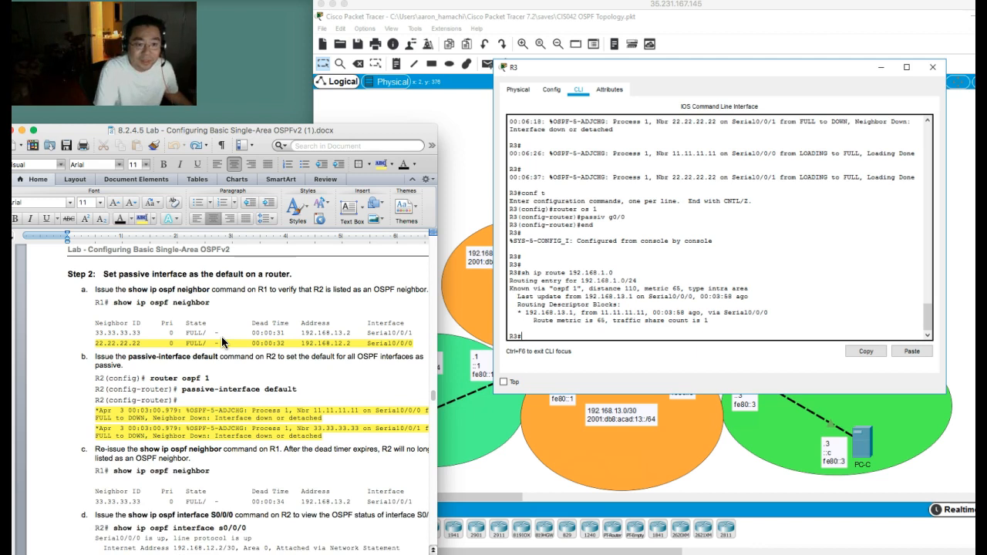
Step: View the topology diagram at the start of the lab document and go back to Part 4, Step 2
{"action": "scroll", "coordinate": [155, 274], "scroll_direction": "up", "scroll_amount": 15}
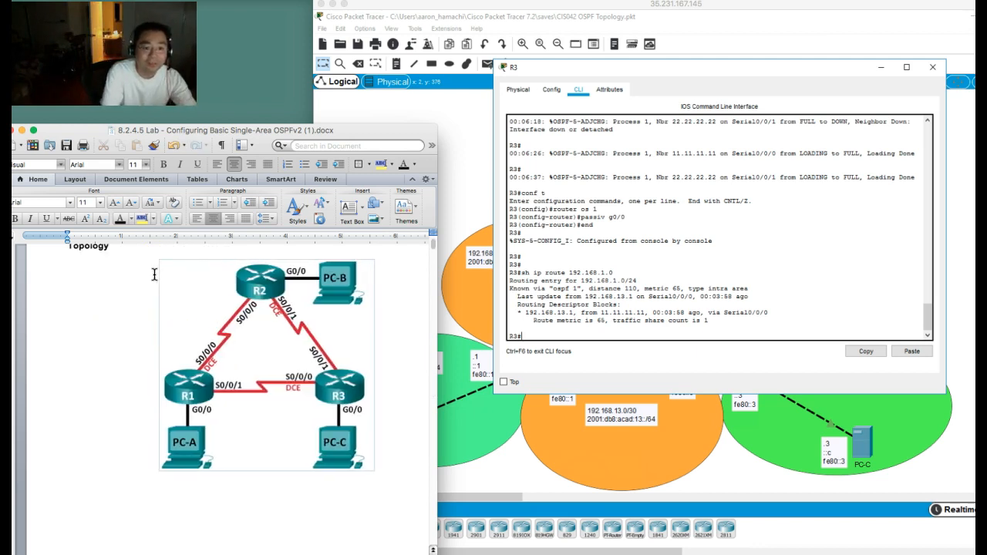
{"action": "left_click", "coordinate": [156, 361]}
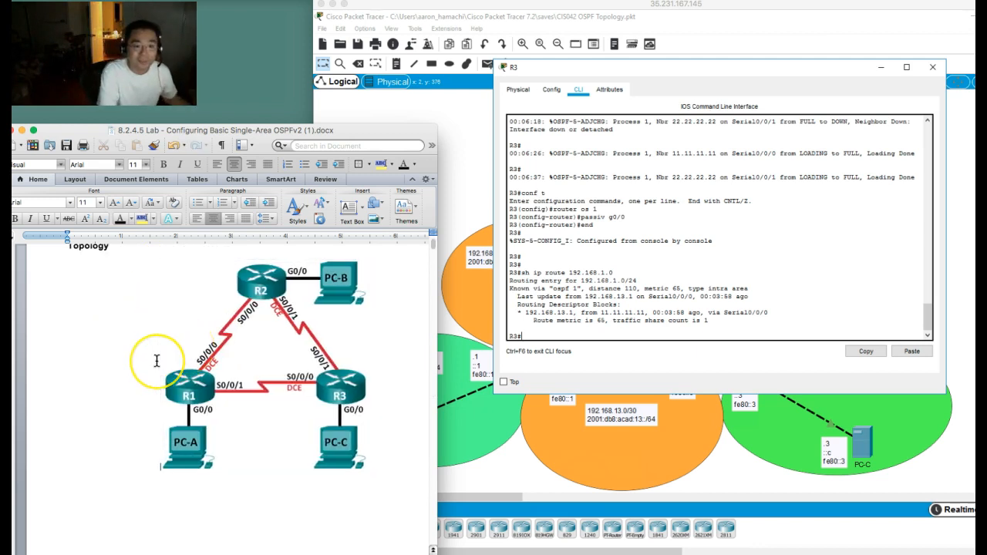
{"action": "scroll", "coordinate": [157, 361], "scroll_direction": "down", "scroll_amount": 20}
{"action": "scroll", "coordinate": [156, 361], "scroll_direction": "down", "scroll_amount": 20}
{"action": "scroll", "coordinate": [156, 361], "scroll_direction": "down", "scroll_amount": 1}
{"action": "scroll", "coordinate": [219, 322], "scroll_direction": "down", "scroll_amount": 18}
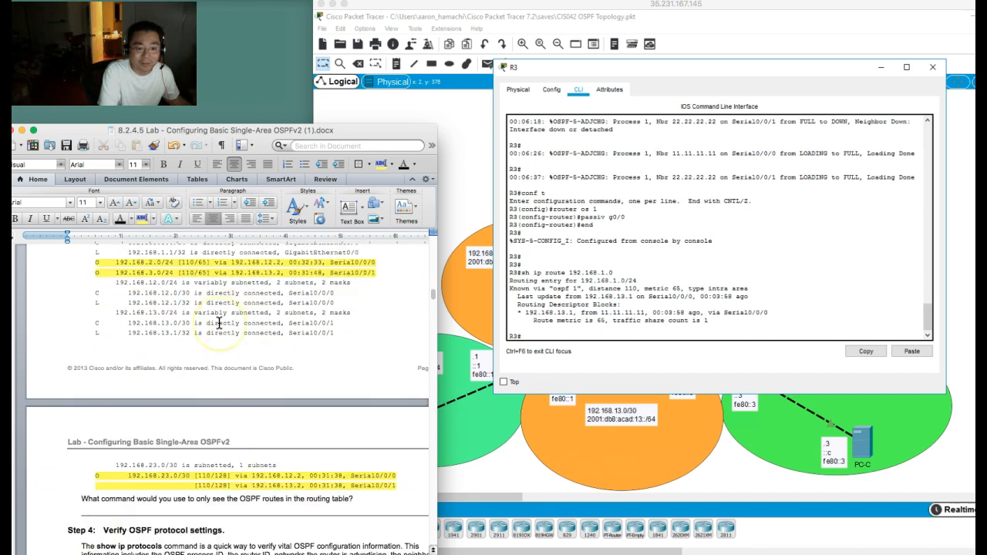
{"action": "scroll", "coordinate": [219, 323], "scroll_direction": "down", "scroll_amount": 20}
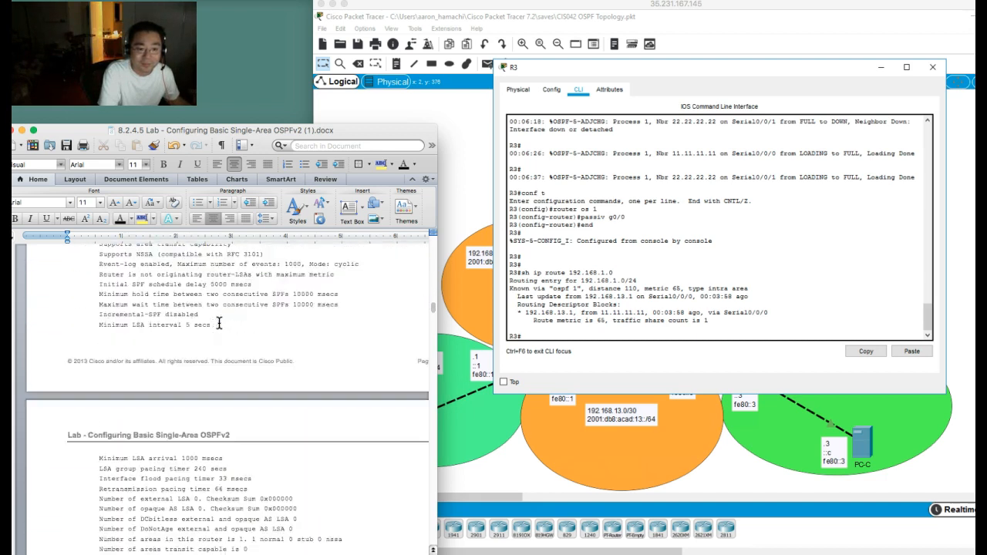
{"action": "scroll", "coordinate": [219, 322], "scroll_direction": "down", "scroll_amount": 12}
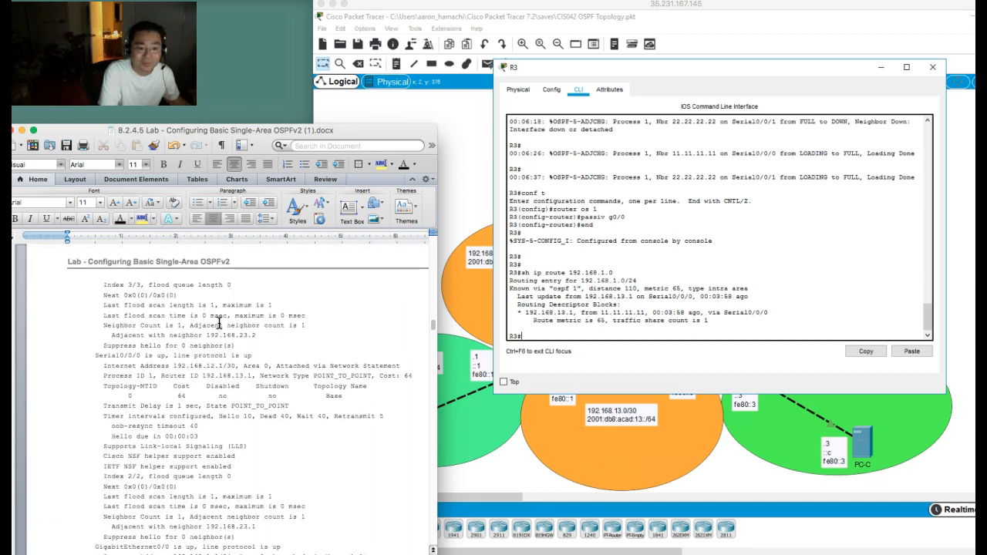
{"action": "scroll", "coordinate": [219, 322], "scroll_direction": "down", "scroll_amount": 10}
{"action": "scroll", "coordinate": [219, 323], "scroll_direction": "up", "scroll_amount": 5}
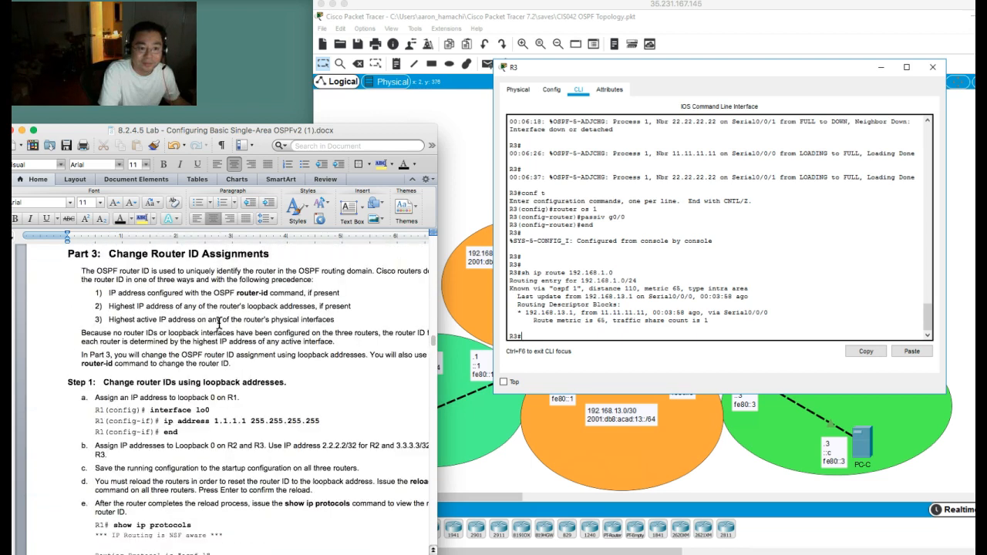
{"action": "scroll", "coordinate": [219, 323], "scroll_direction": "down", "scroll_amount": 20}
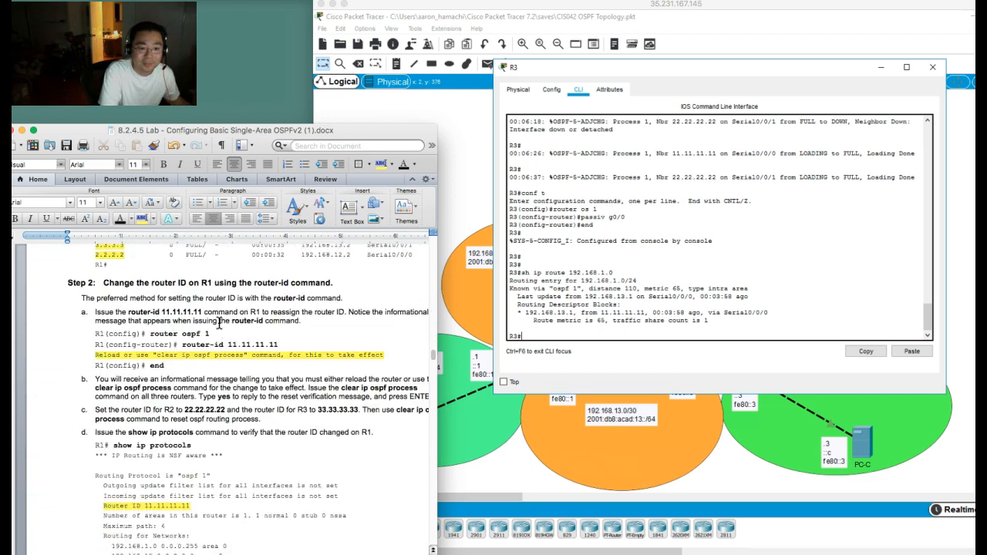
{"action": "scroll", "coordinate": [219, 322], "scroll_direction": "up", "scroll_amount": 20}
{"action": "scroll", "coordinate": [219, 323], "scroll_direction": "down", "scroll_amount": 5}
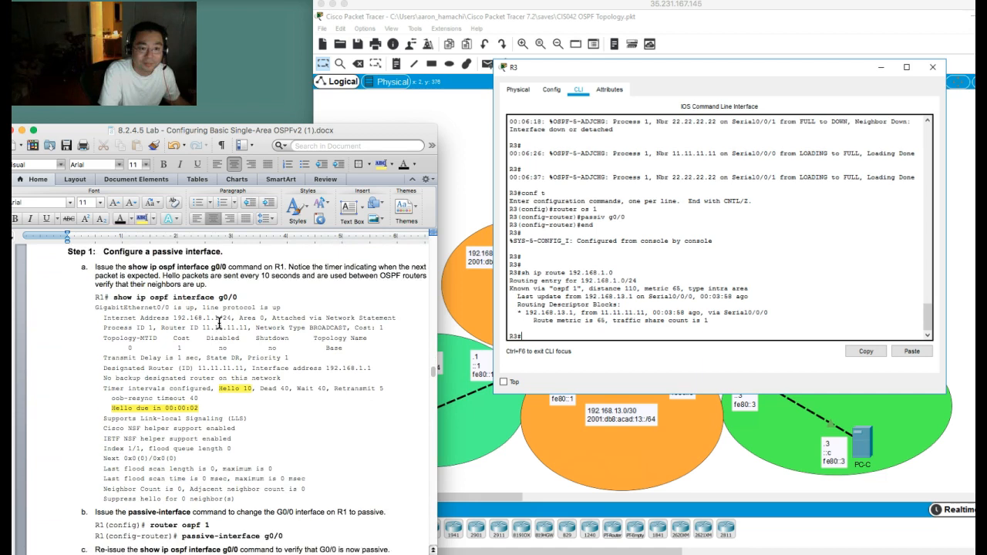
{"action": "scroll", "coordinate": [219, 323], "scroll_direction": "down", "scroll_amount": 15}
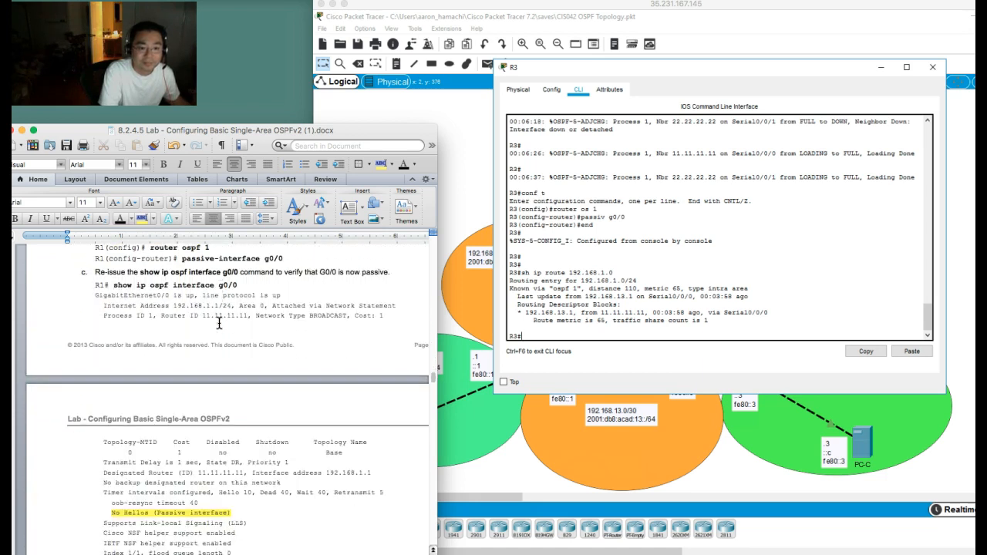
{"action": "scroll", "coordinate": [220, 322], "scroll_direction": "down", "scroll_amount": 12}
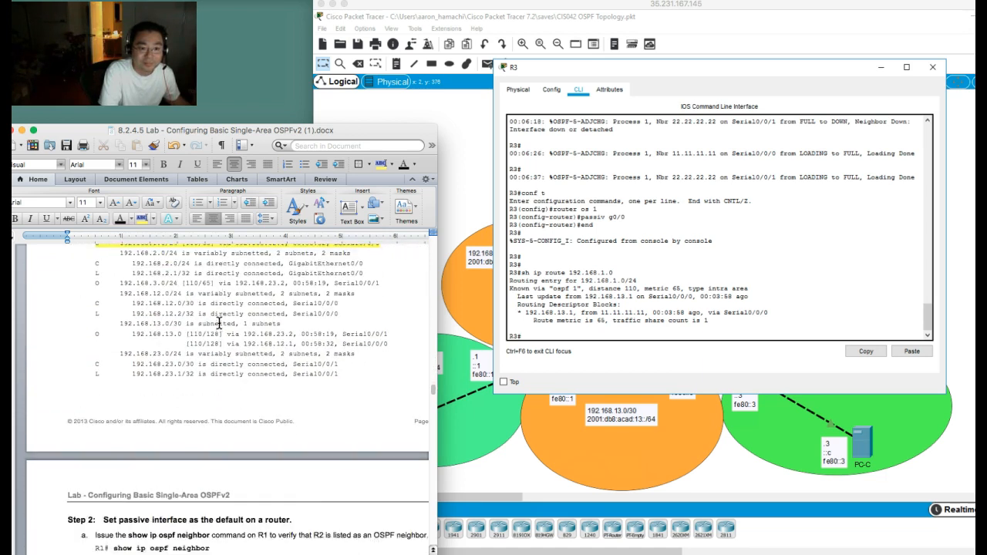
Step: Read Part 4, Step 2 of the lab and select its router ospf 1 and passive-interface default commands, returning to R3's command line
{"action": "scroll", "coordinate": [219, 324], "scroll_direction": "down", "scroll_amount": 2}
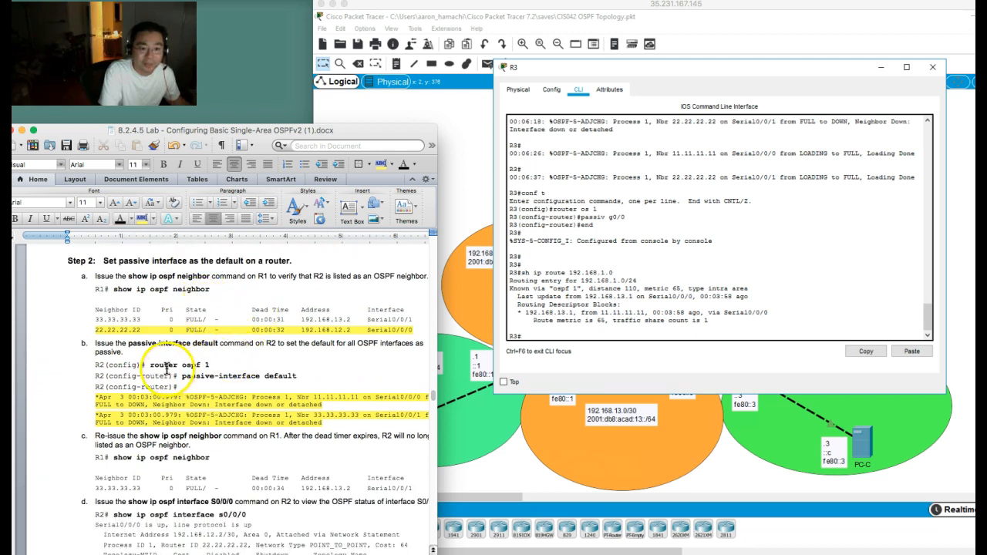
{"action": "left_click_drag", "start_coordinate": [149, 365], "coordinate": [300, 378]}
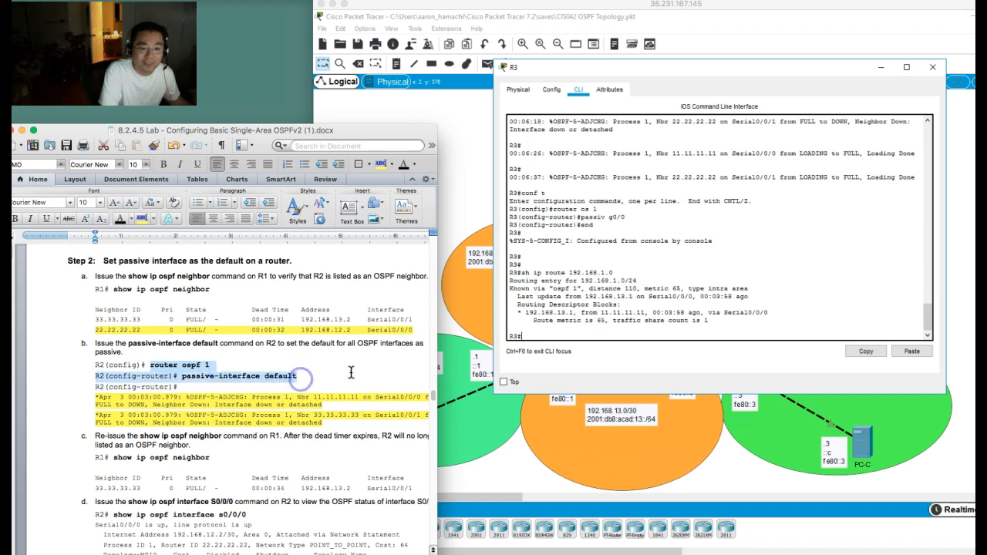
{"action": "left_click", "coordinate": [705, 293]}
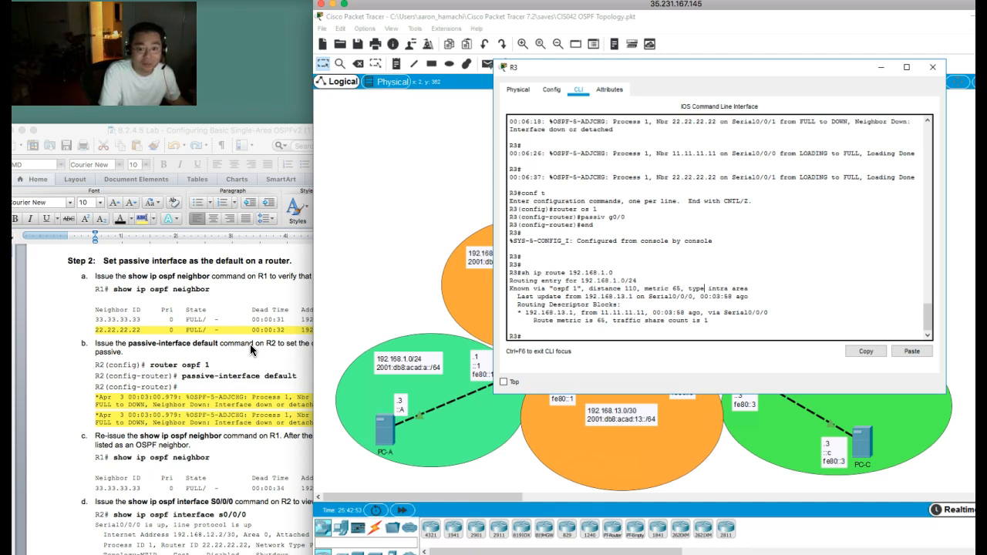
{"action": "left_click", "coordinate": [648, 266]}
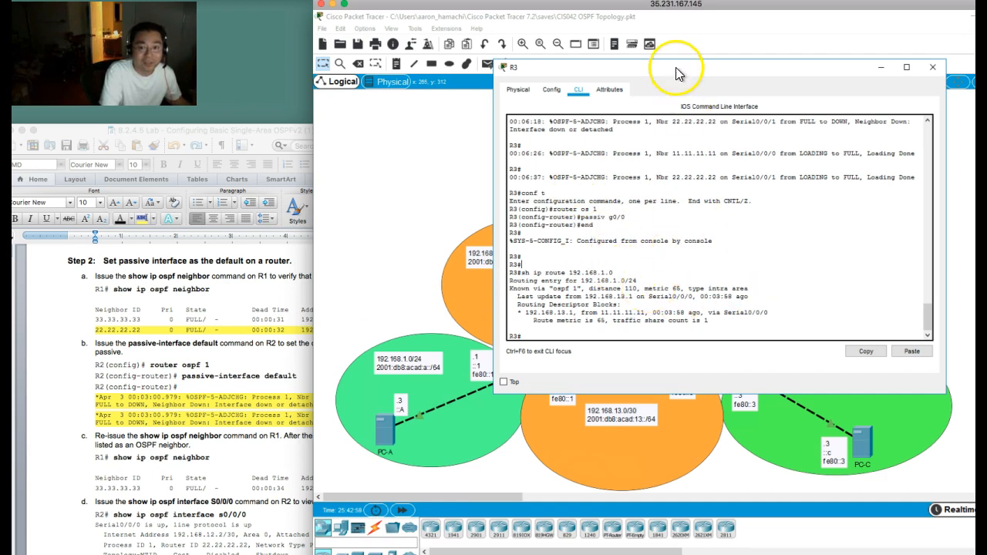
Step: On R3, enter OSPF process 1 in configuration mode and make all interfaces passive by default with pass def
{"action": "left_click_drag", "start_coordinate": [672, 71], "coordinate": [619, 126]}
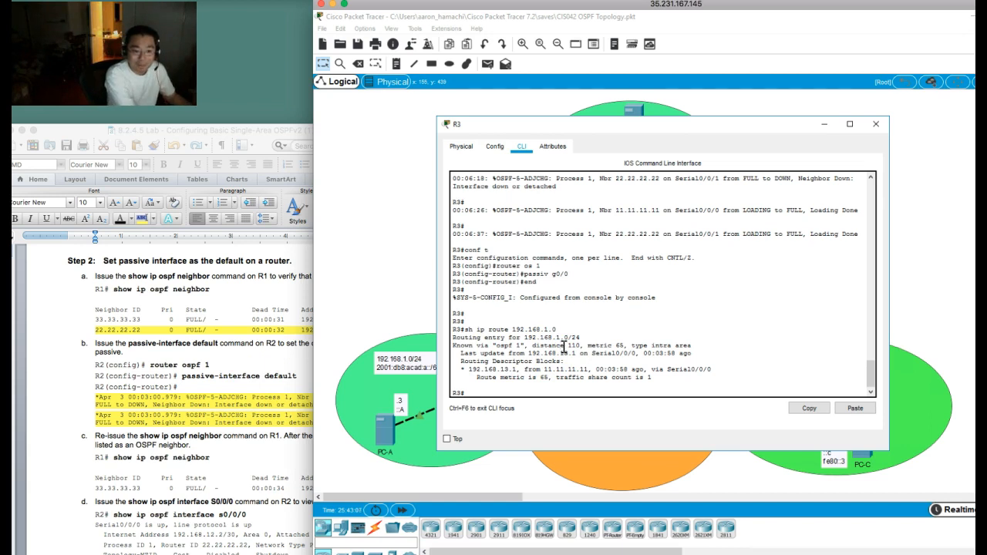
{"action": "key", "text": "Return"}
{"action": "key", "text": "Return"}
{"action": "key", "text": "Return"}
{"action": "key", "text": "Return"}
{"action": "type", "text": "conf"}
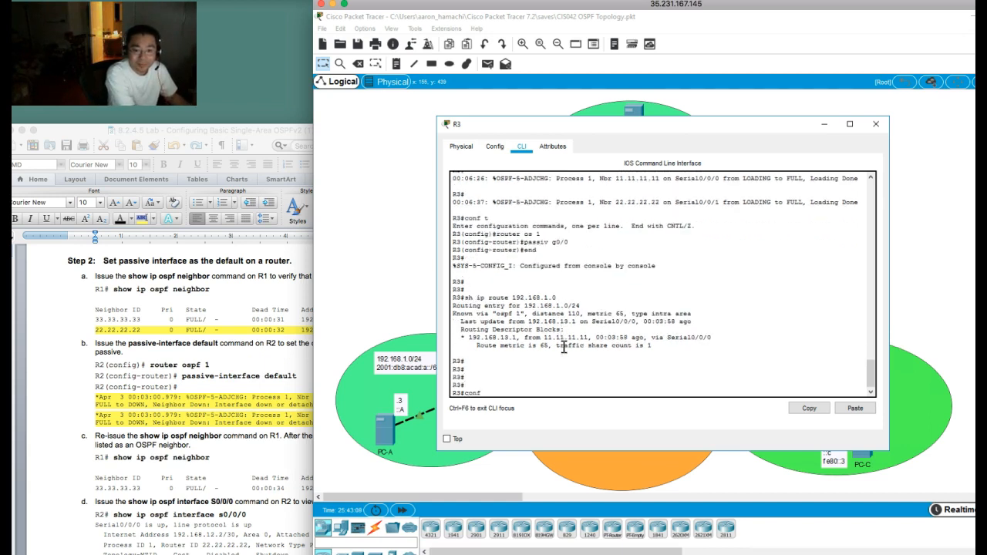
{"action": "type", "text": " t"}
{"action": "key", "text": "Return"}
{"action": "type", "text": "router os 1"}
{"action": "key", "text": "Return"}
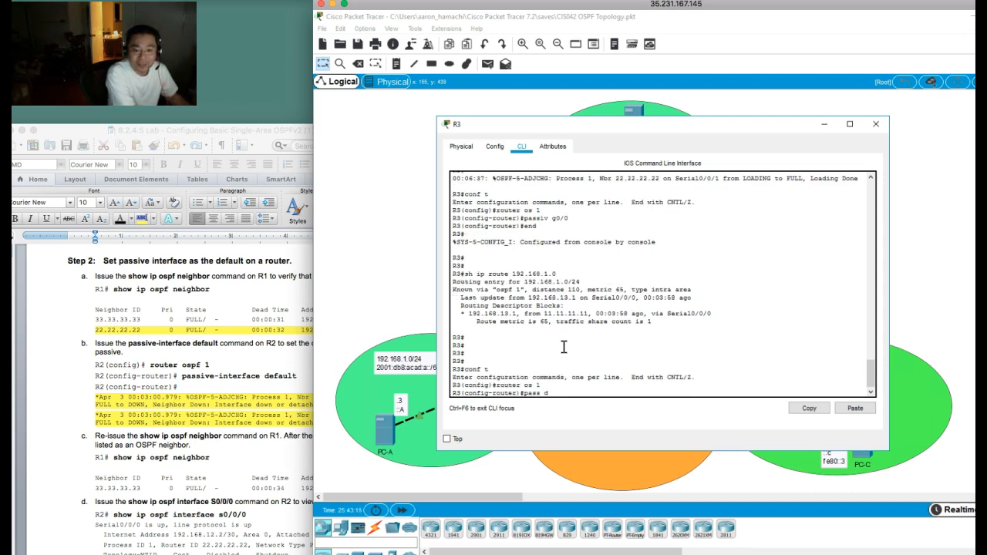
{"action": "type", "text": "pass def"}
{"action": "key", "text": "Return"}
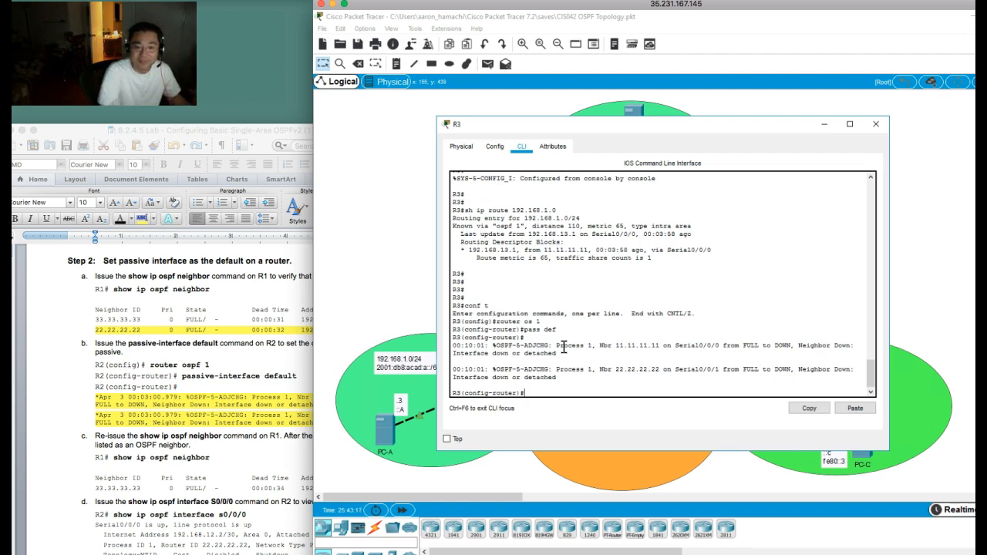
Step: Open R2's command line from the topology and make its OSPF interfaces passive by default with passiv def
{"action": "left_click", "coordinate": [365, 240]}
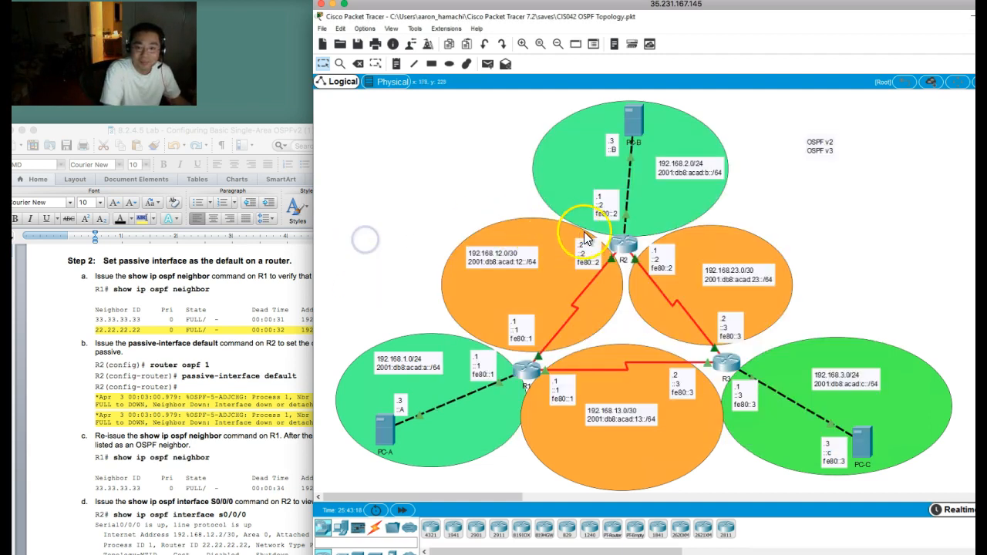
{"action": "left_click", "coordinate": [624, 244]}
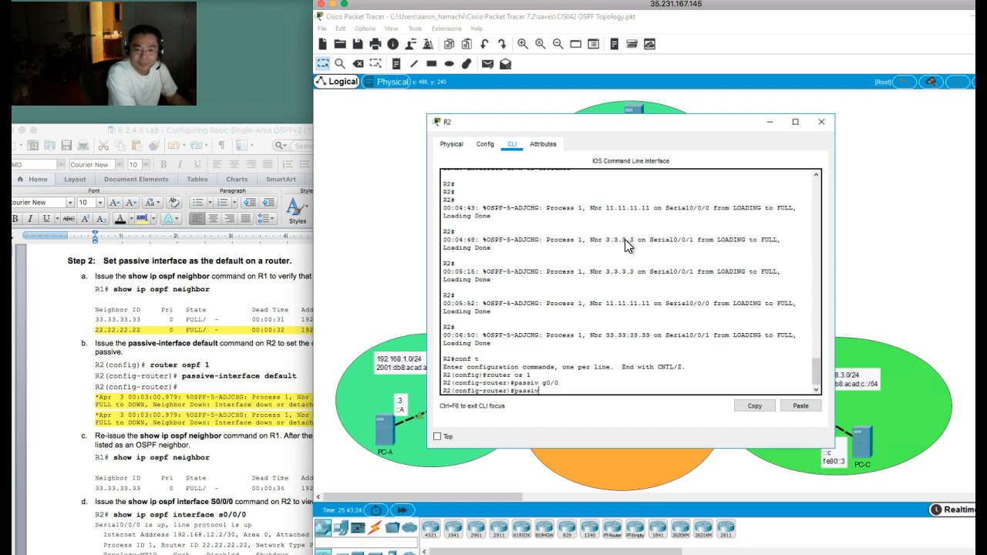
{"action": "key", "text": "Return"}
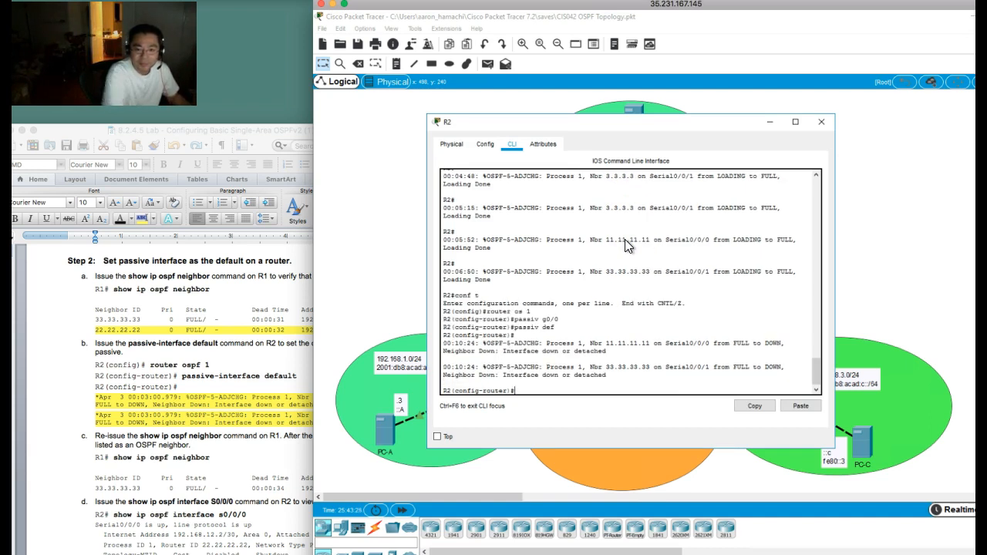
Step: Open R1's command line and set passive-interface default under OSPF process 1 with pass de
{"action": "left_click", "coordinate": [377, 211]}
{"action": "left_click", "coordinate": [523, 369]}
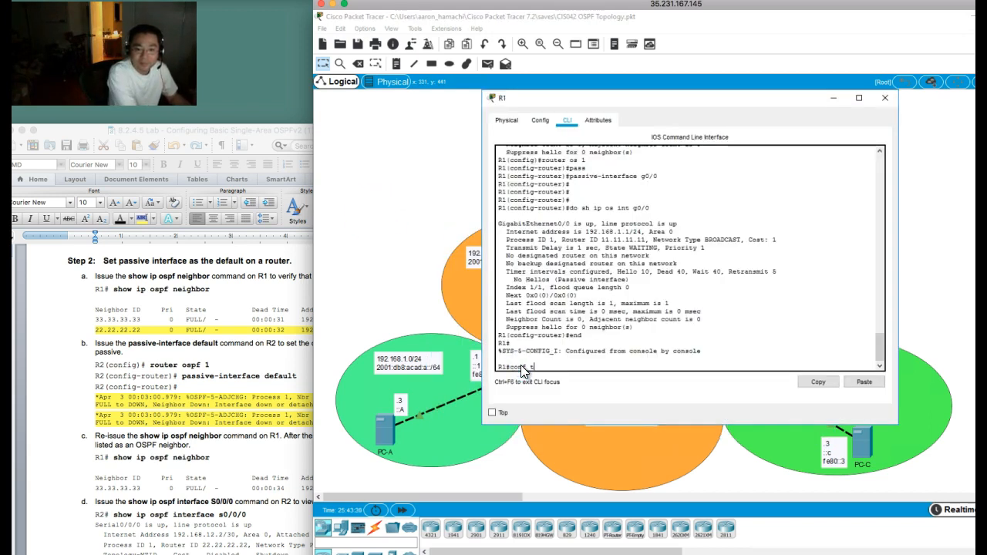
{"action": "type", "text": "conf t"}
{"action": "key", "text": "Return"}
{"action": "type", "text": "router os 1"}
{"action": "key", "text": "Return"}
{"action": "type", "text": "pass de"}
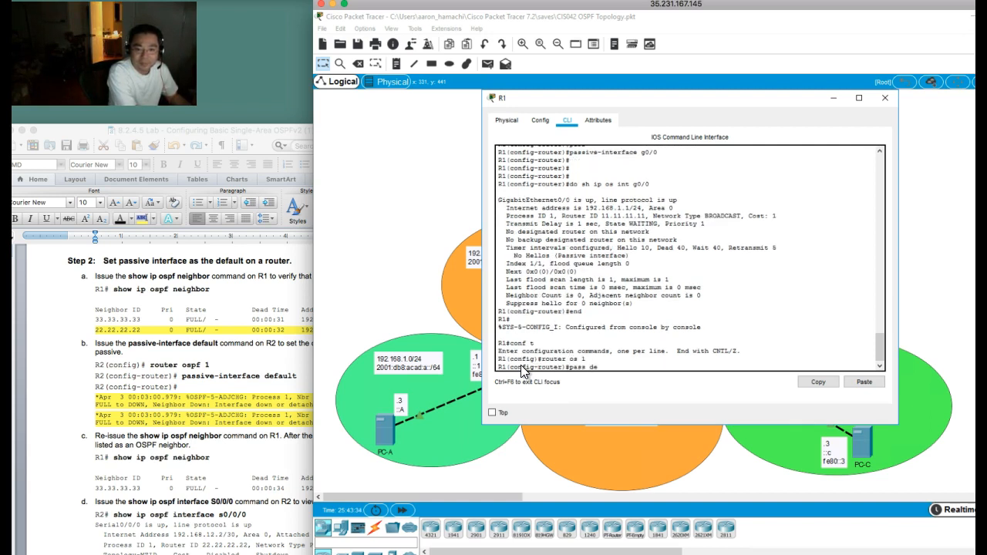
{"action": "key", "text": "Return"}
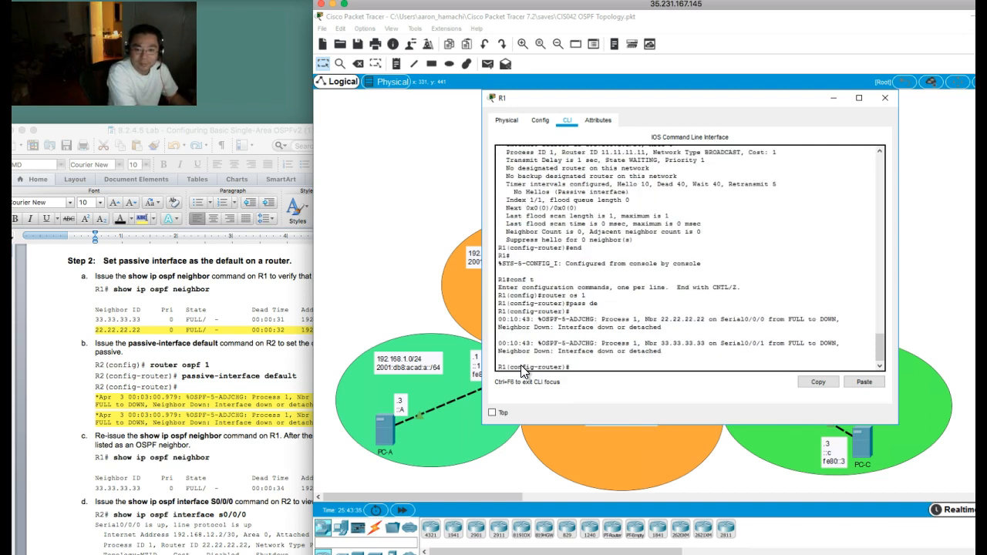
Step: Read on in the lab document to step 2f on the no passive-interface command
{"action": "left_click", "coordinate": [219, 427]}
{"action": "scroll", "coordinate": [201, 425], "scroll_direction": "down", "scroll_amount": 3}
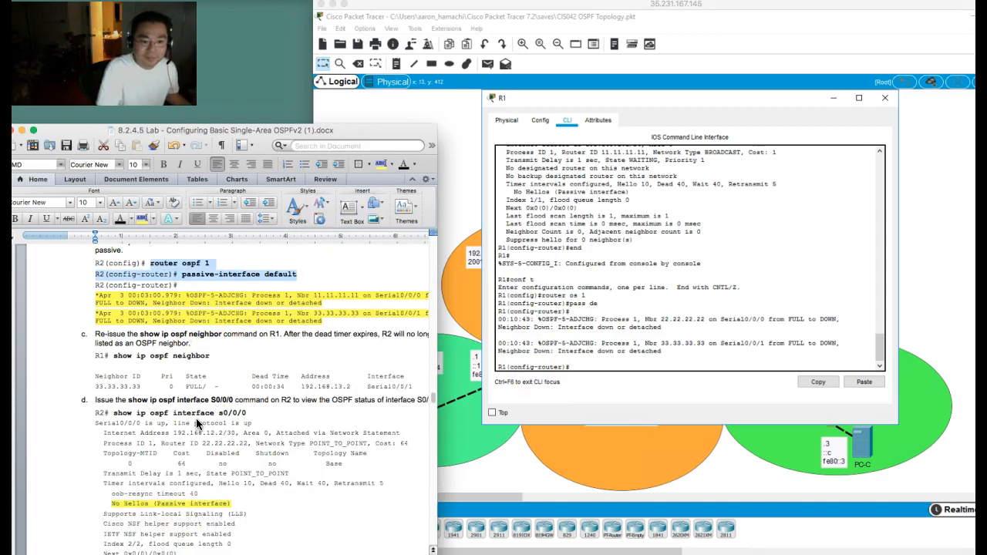
{"action": "scroll", "coordinate": [197, 421], "scroll_direction": "down", "scroll_amount": 5}
{"action": "scroll", "coordinate": [196, 419], "scroll_direction": "down", "scroll_amount": 6}
{"action": "scroll", "coordinate": [196, 419], "scroll_direction": "down", "scroll_amount": 3}
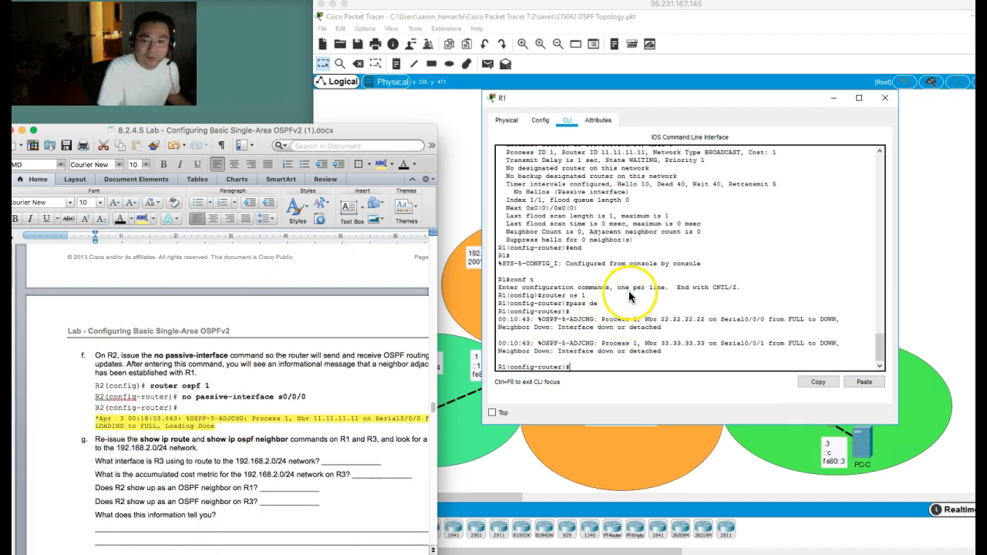
Step: On R1, remove the passive setting from serial interfaces s0/0/0 and s0/0/1 with no pass
{"action": "left_click", "coordinate": [628, 292]}
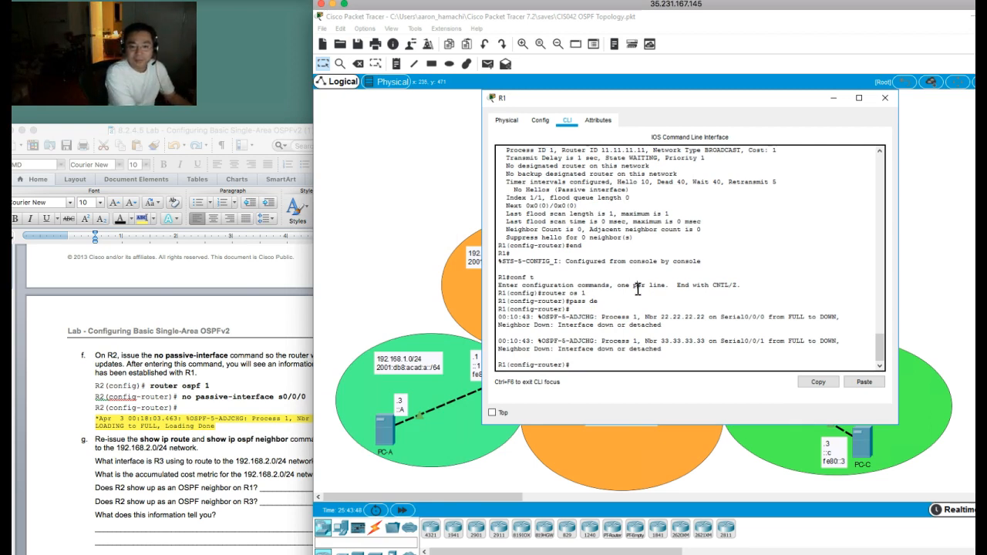
{"action": "key", "text": "Return"}
{"action": "key", "text": "Return"}
{"action": "key", "text": "Return"}
{"action": "key", "text": "Return"}
{"action": "key", "text": "Return"}
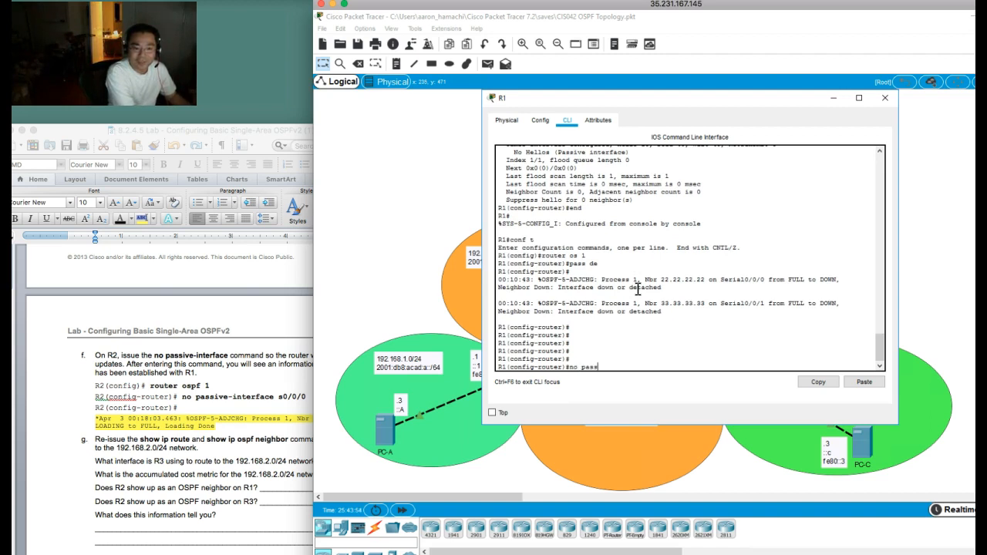
{"action": "key", "text": "Return"}
{"action": "key", "text": "Up"}
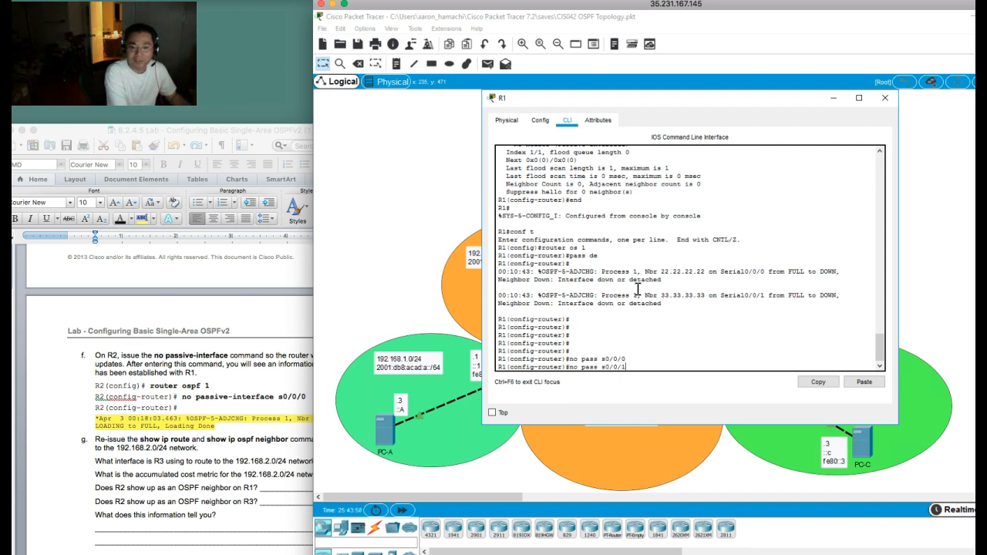
{"action": "key", "text": "Return"}
Step: Switch to R2's command line and take s0/0/0 and s0/0/1 out of passive mode with no passiv
{"action": "left_click", "coordinate": [379, 179]}
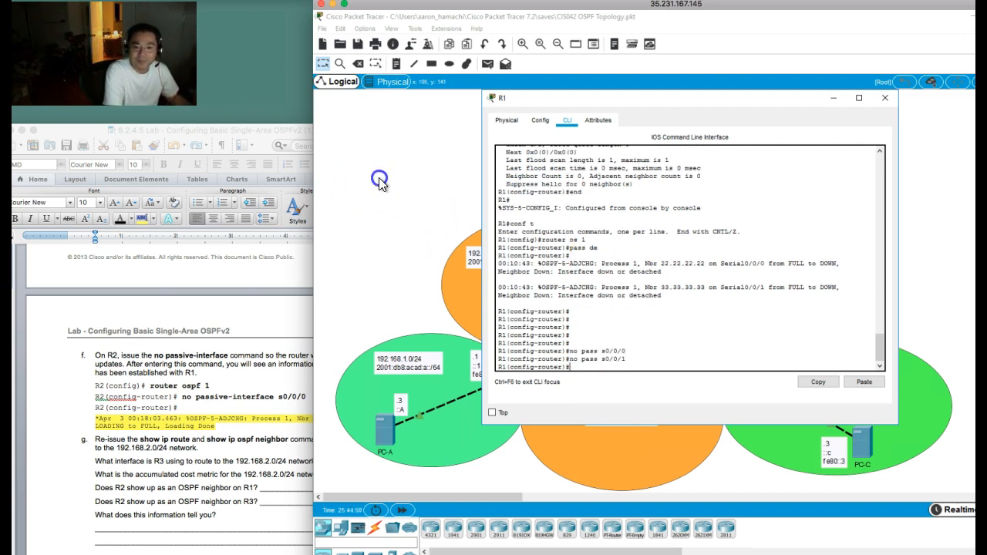
{"action": "left_click", "coordinate": [625, 248]}
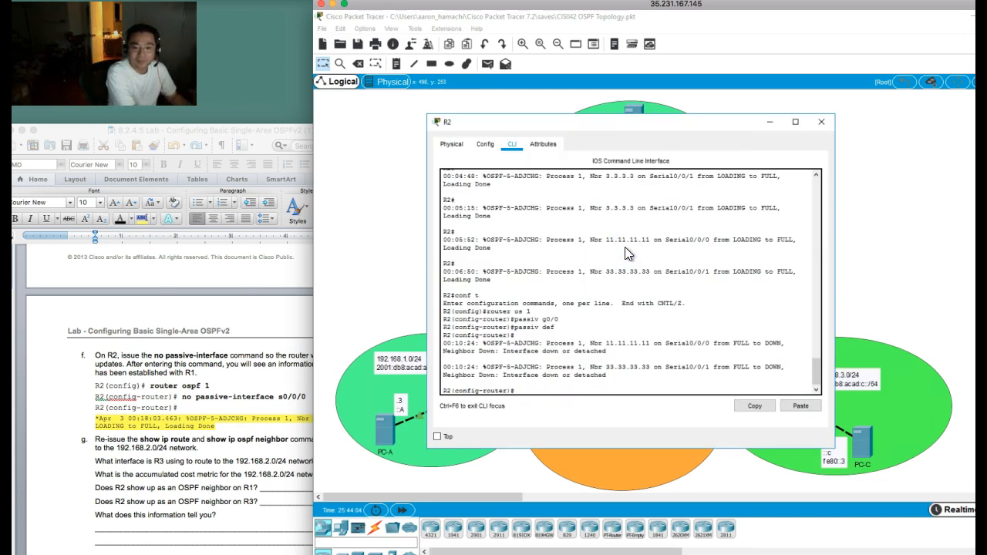
{"action": "type", "text": "no passiv s0/0/0"}
{"action": "key", "text": "Return"}
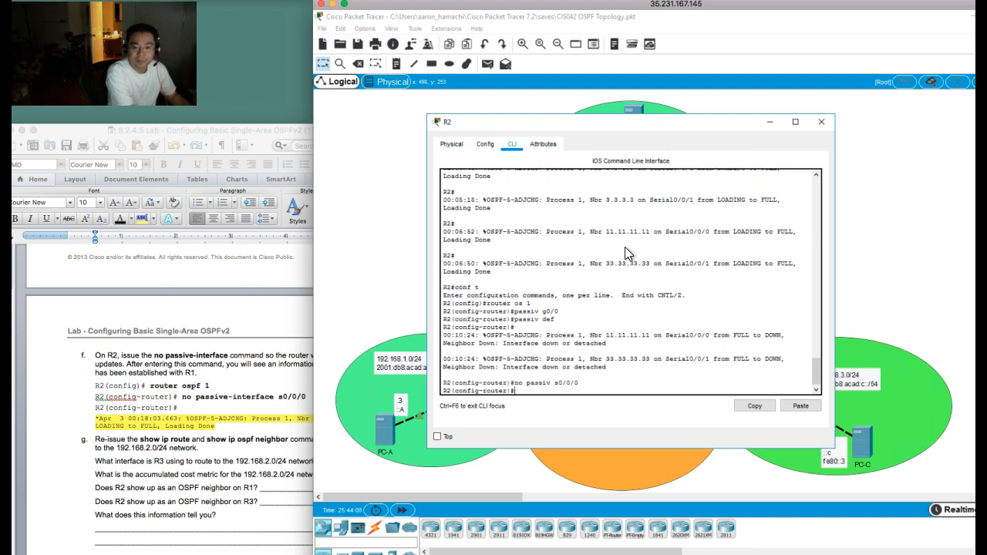
{"action": "key", "text": "Up"}
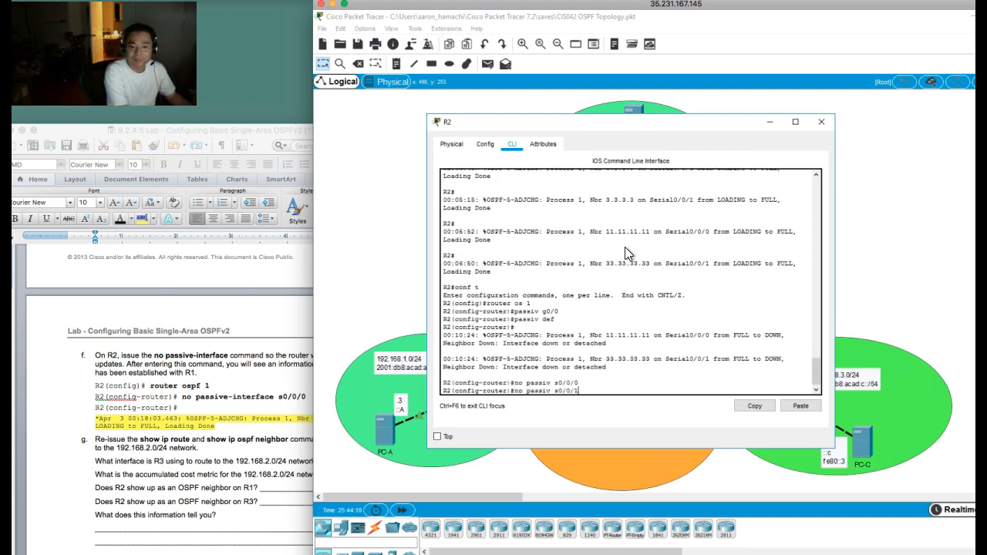
{"action": "key", "text": "Return"}
Step: Switch to R3's command line and take s0/0/0 and s0/0/1 out of passive mode with no pass
{"action": "left_click", "coordinate": [398, 210]}
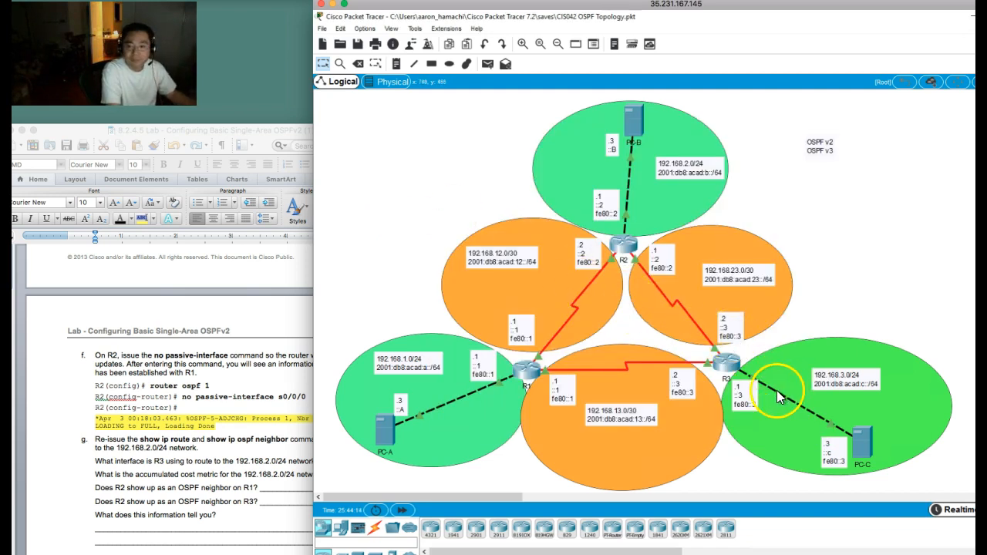
{"action": "left_click", "coordinate": [725, 362]}
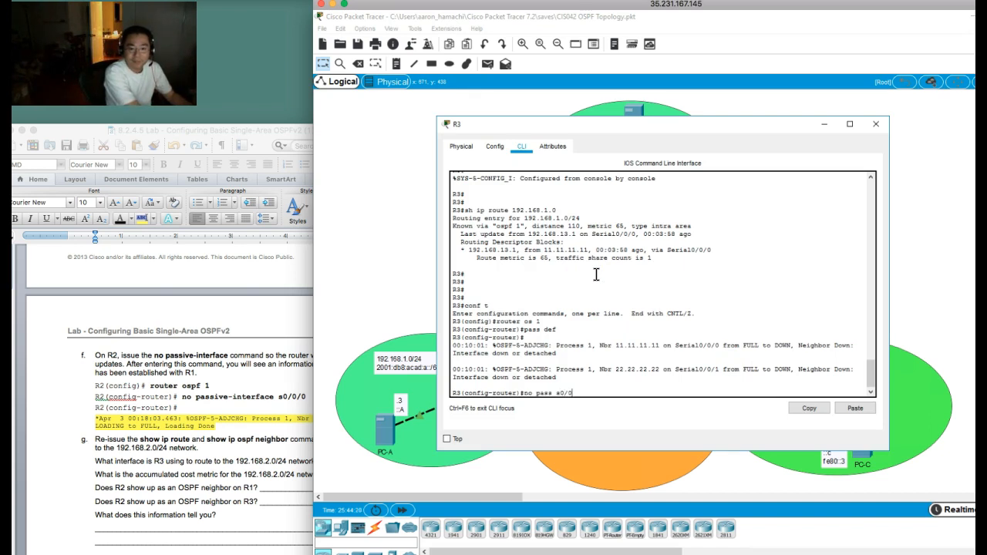
{"action": "key", "text": "Return"}
{"action": "key", "text": "Up"}
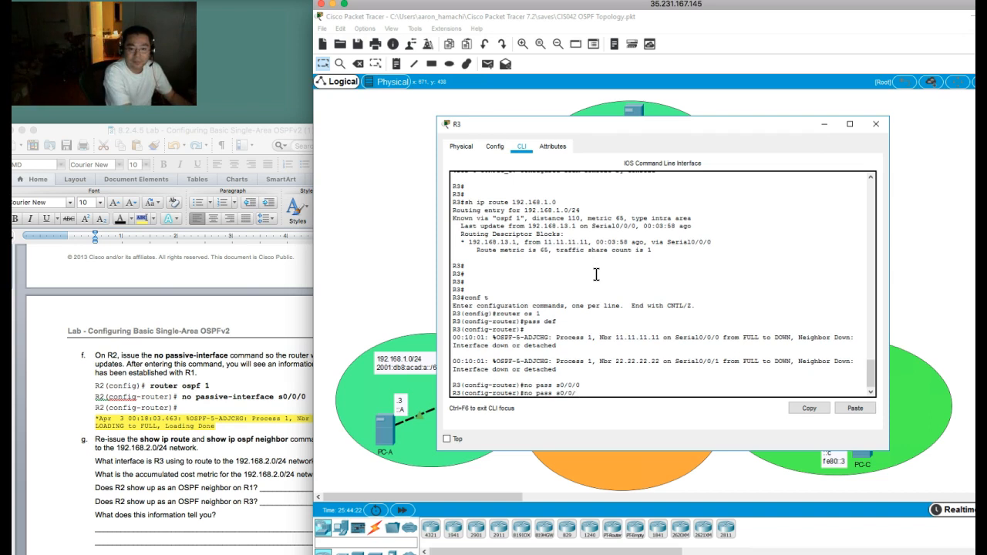
{"action": "type", "text": "1"}
{"action": "key", "text": "Return"}
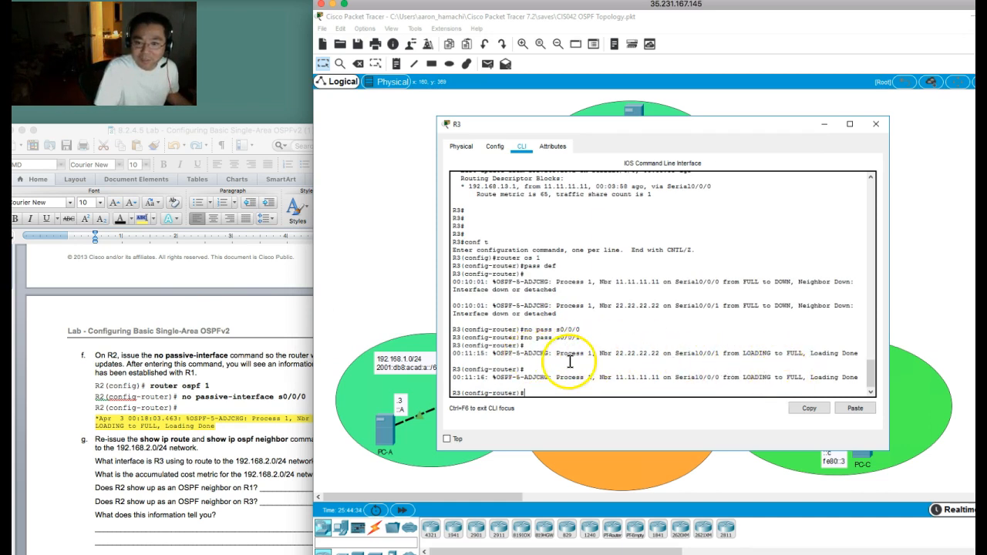
Step: Read lab steps 2g to 2i and the introduction to Part 5, Step 1 on changing the reference bandwidth
{"action": "left_click", "coordinate": [170, 348]}
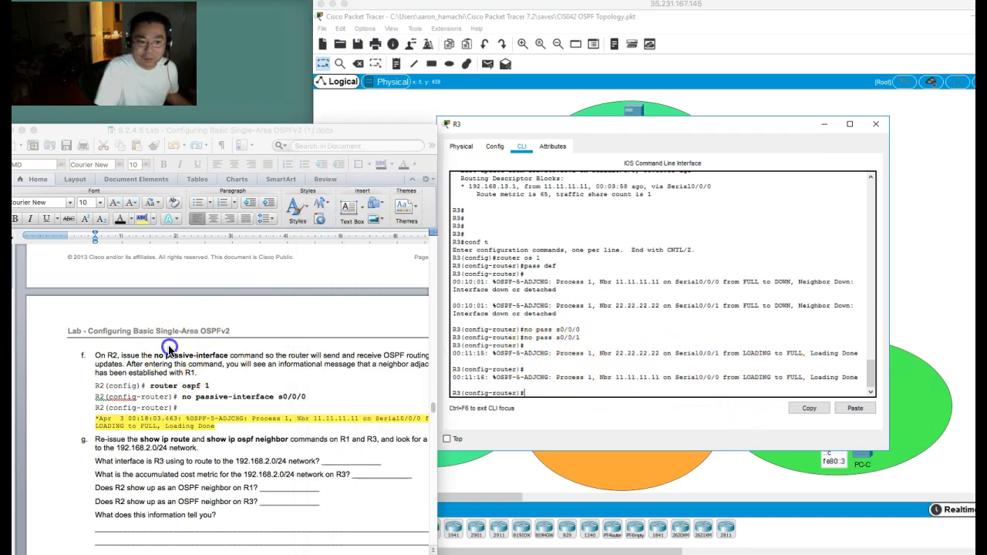
{"action": "scroll", "coordinate": [170, 348], "scroll_direction": "down", "scroll_amount": 3}
{"action": "scroll", "coordinate": [170, 348], "scroll_direction": "down", "scroll_amount": 2}
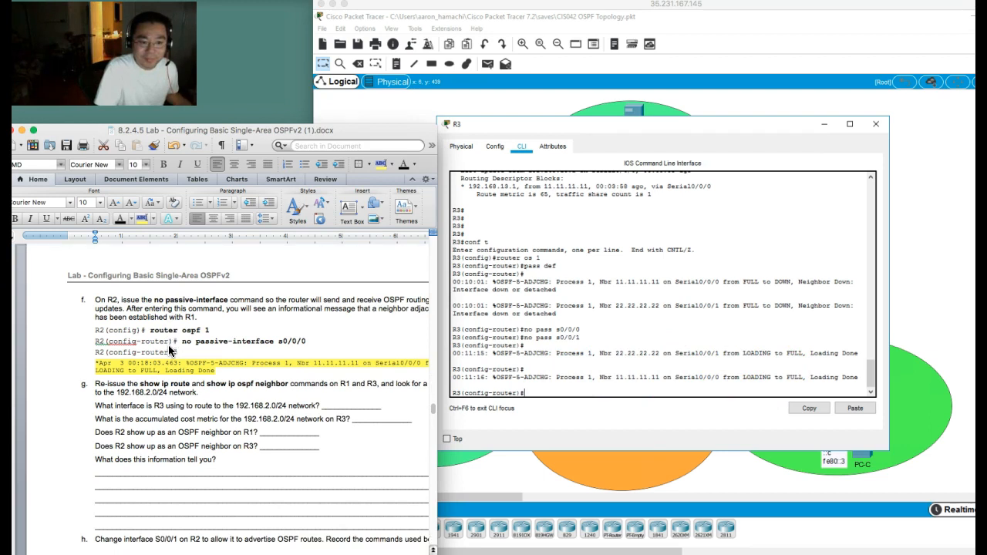
{"action": "left_click", "coordinate": [142, 392]}
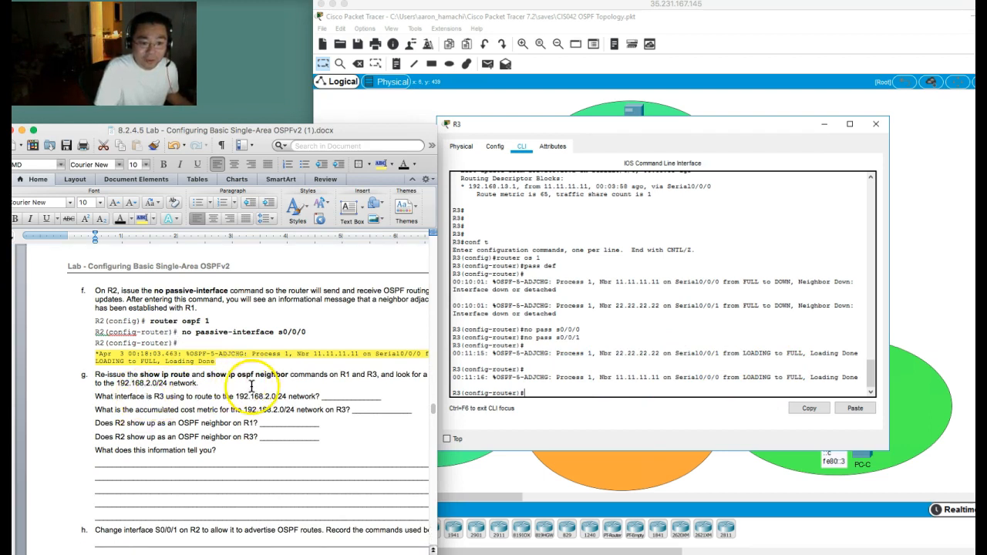
{"action": "scroll", "coordinate": [231, 381], "scroll_direction": "down", "scroll_amount": 4}
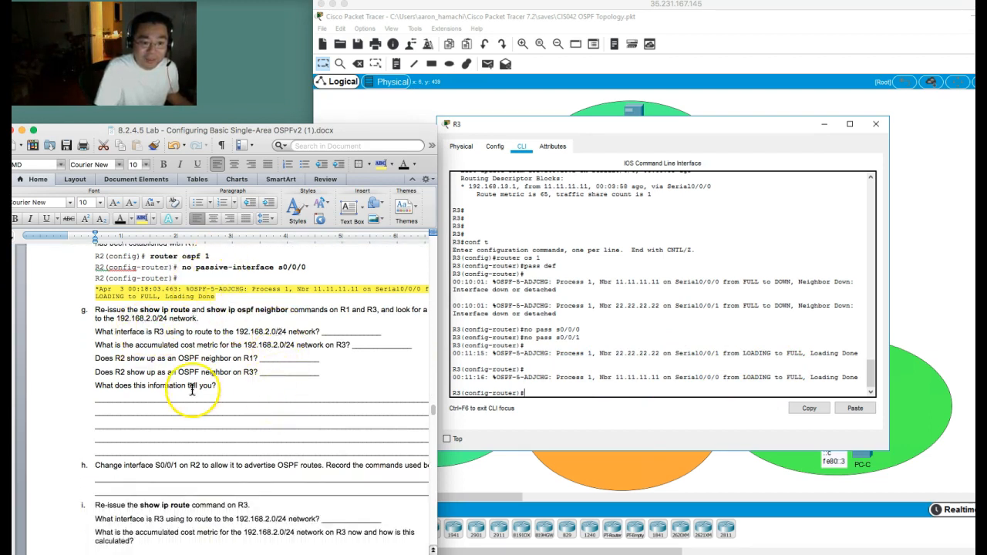
{"action": "scroll", "coordinate": [193, 386], "scroll_direction": "down", "scroll_amount": 6}
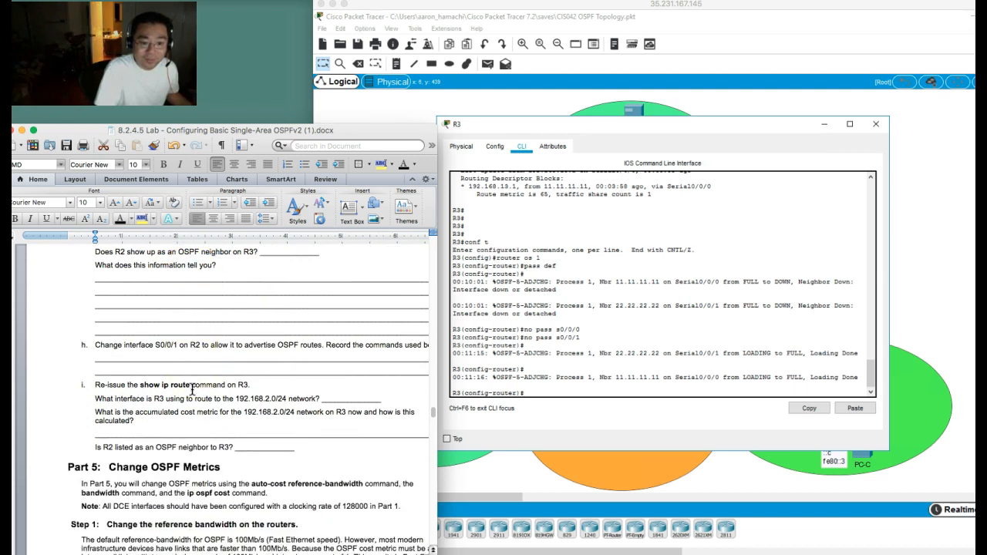
{"action": "scroll", "coordinate": [192, 392], "scroll_direction": "down", "scroll_amount": 3}
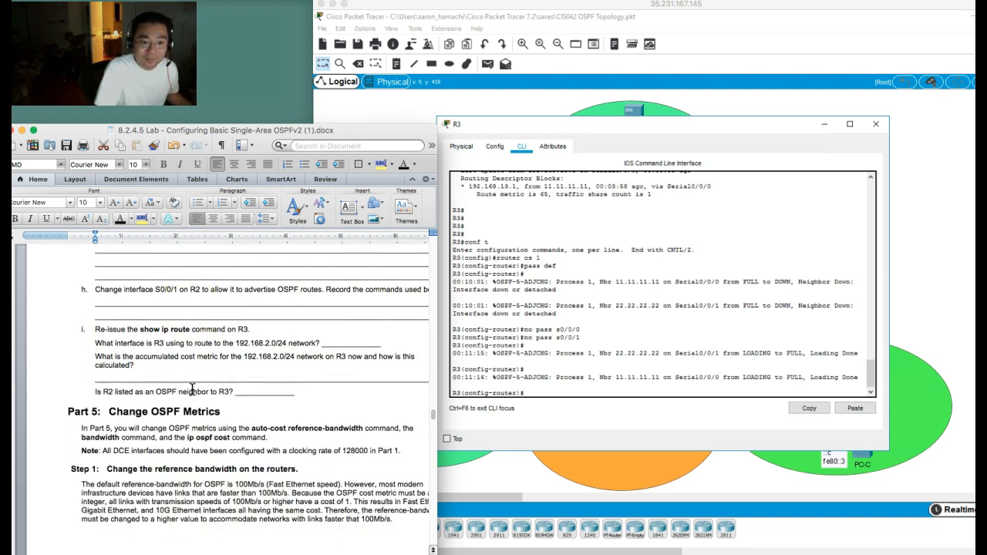
{"action": "scroll", "coordinate": [192, 391], "scroll_direction": "down", "scroll_amount": 5}
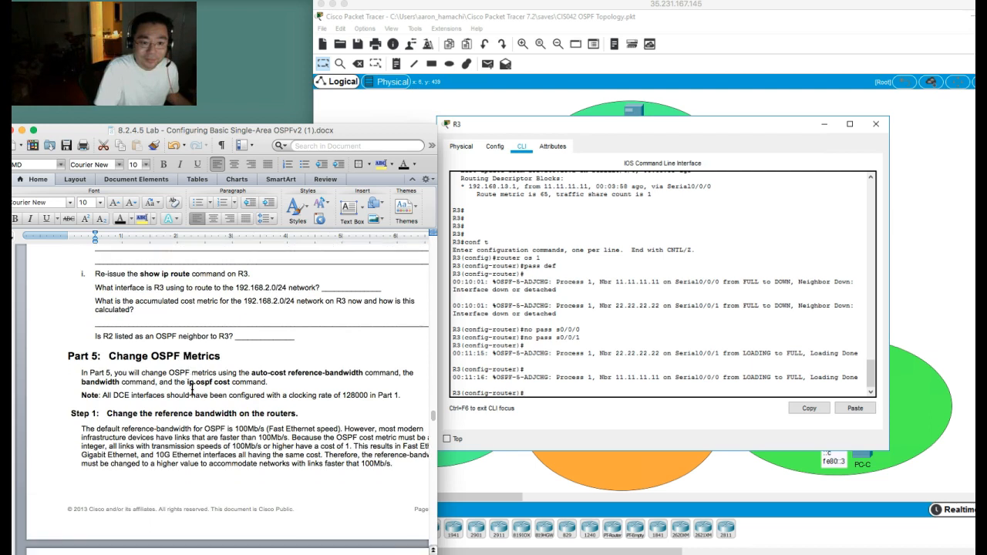
{"action": "scroll", "coordinate": [192, 391], "scroll_direction": "down", "scroll_amount": 4}
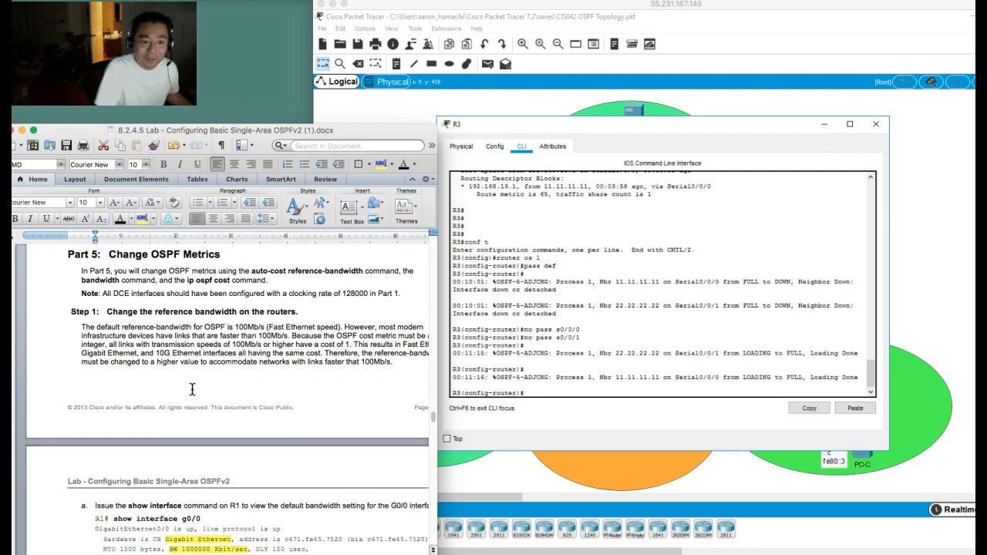